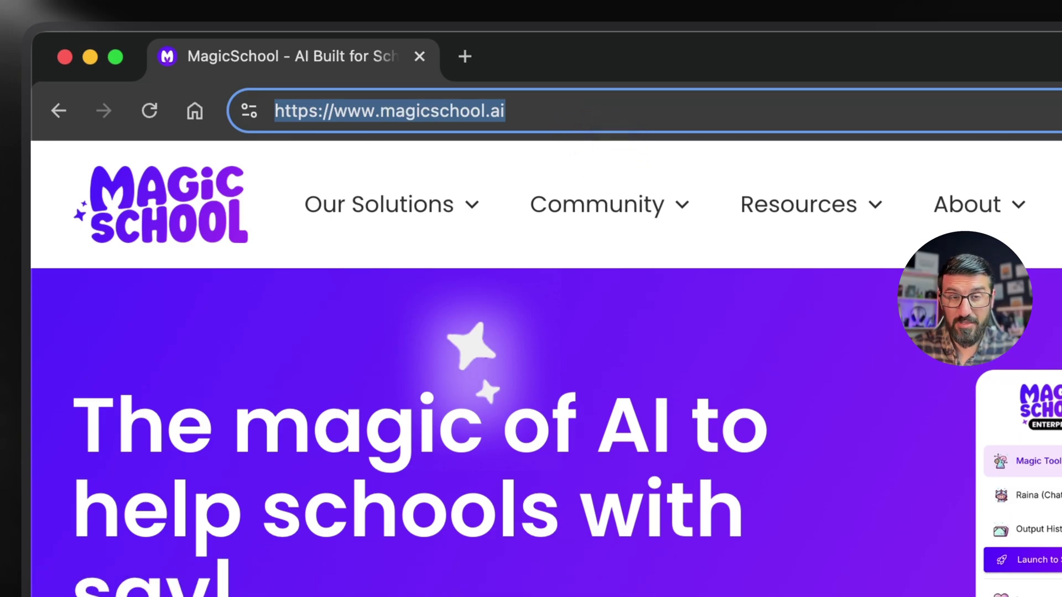
Step: Log in to MagicSchool and open the account menu from the sidebar profile button
left_click(741, 253)
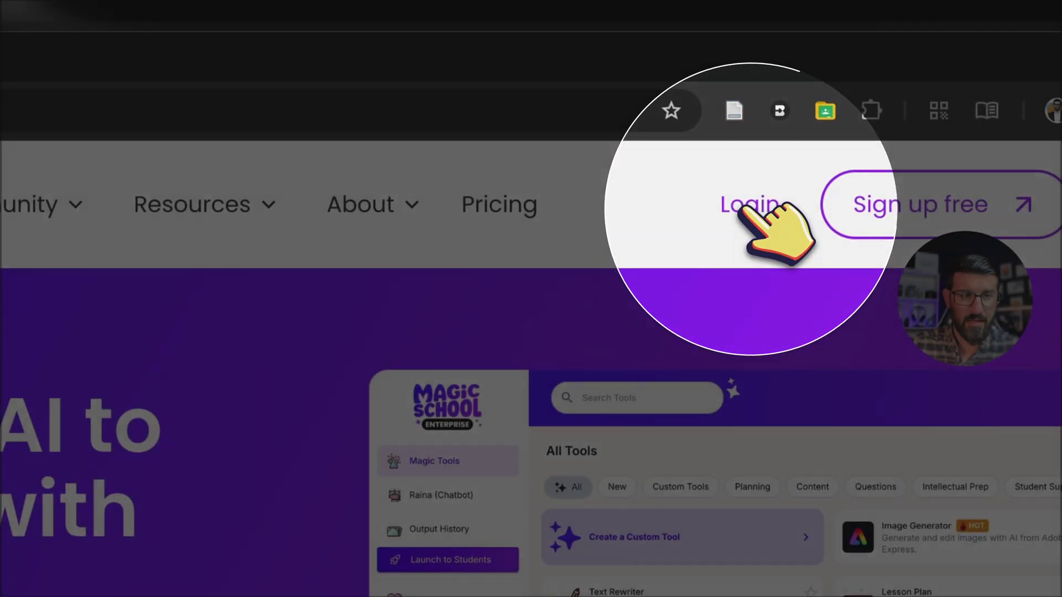
left_click(742, 207)
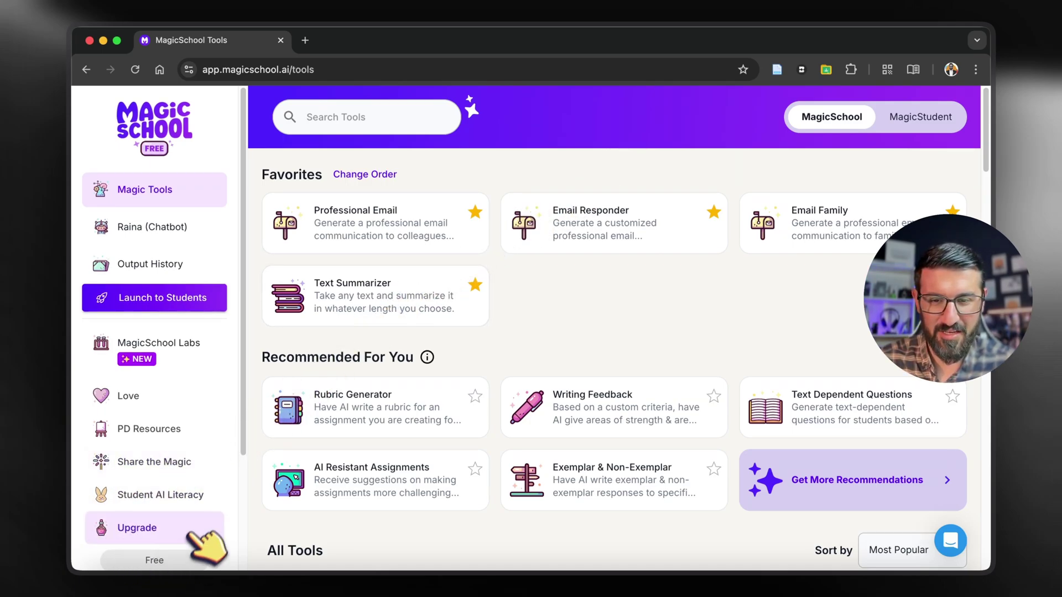
scroll(207, 539, "down", 5)
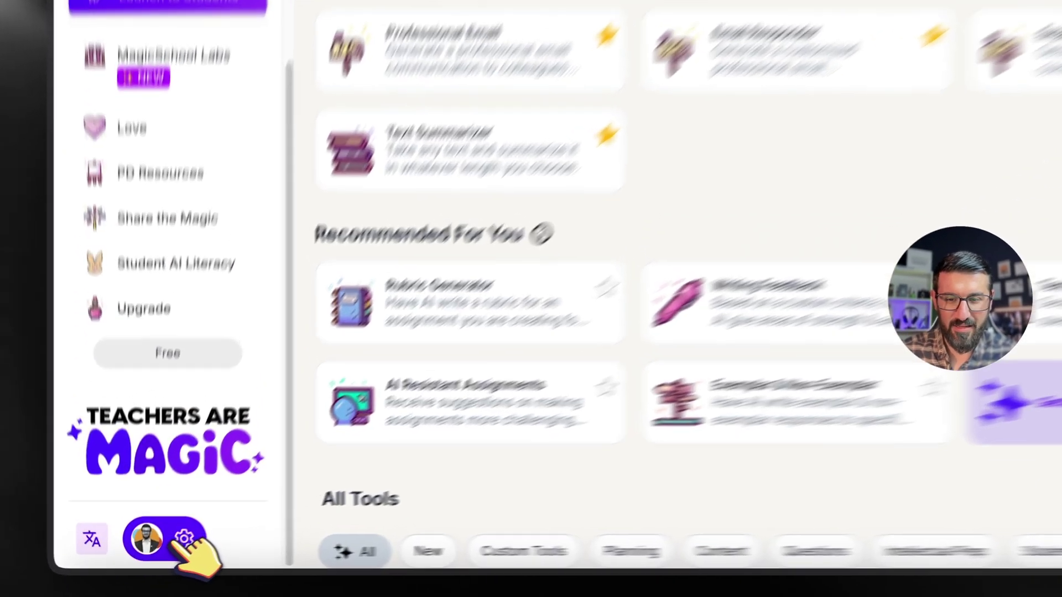
left_click(166, 548)
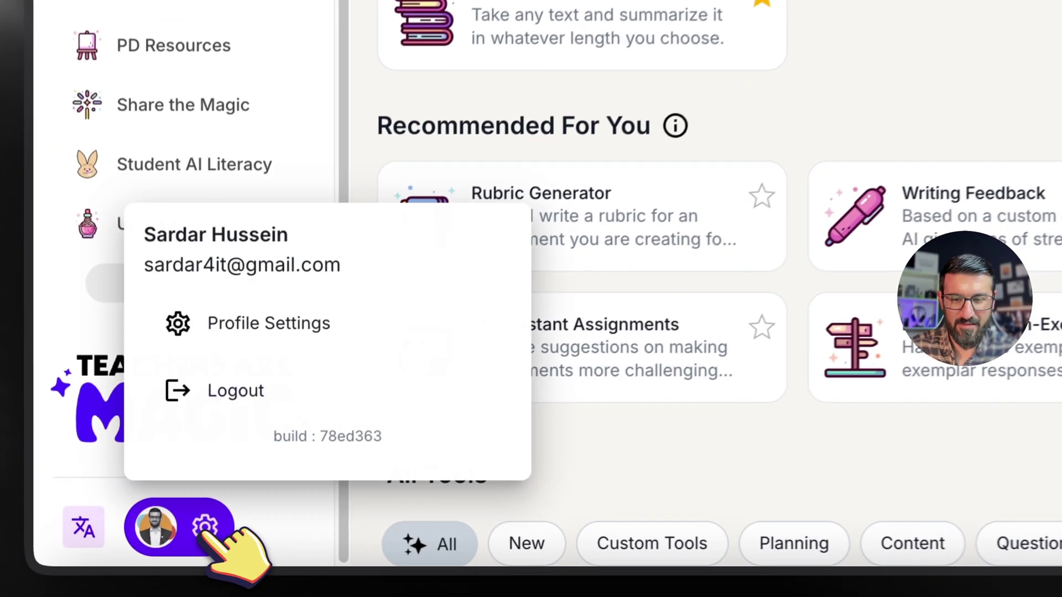
Step: Log out, then sign back in as an educator with a Google account
left_click(215, 479)
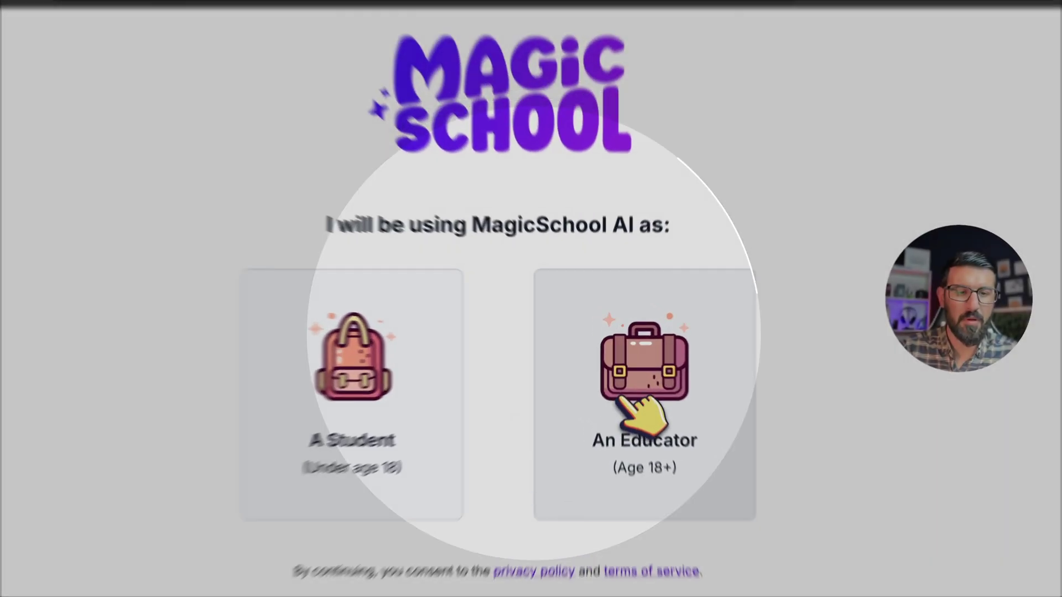
left_click(630, 393)
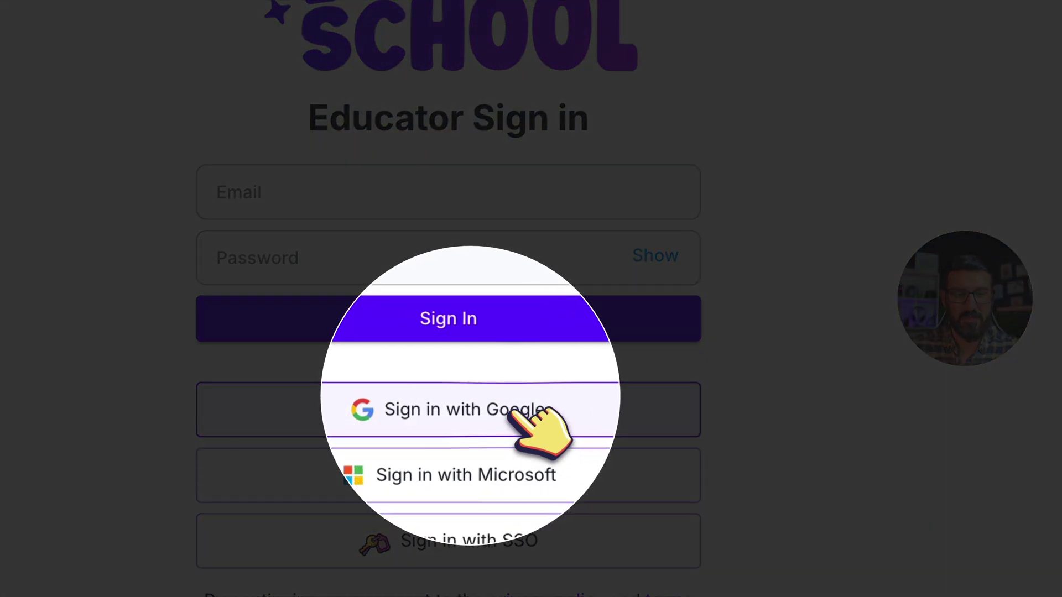
left_click(515, 419)
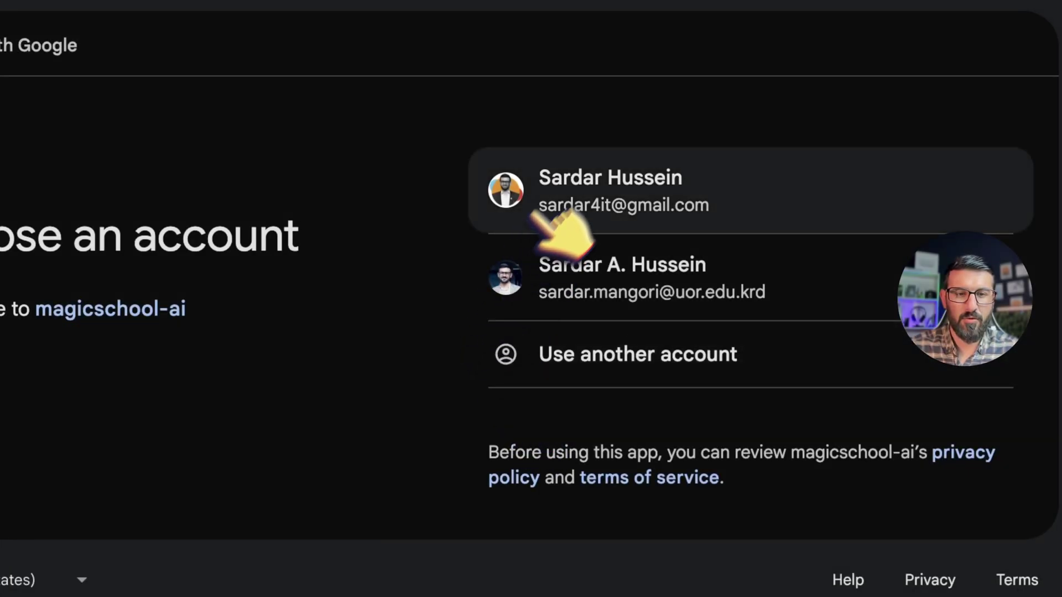
left_click(555, 180)
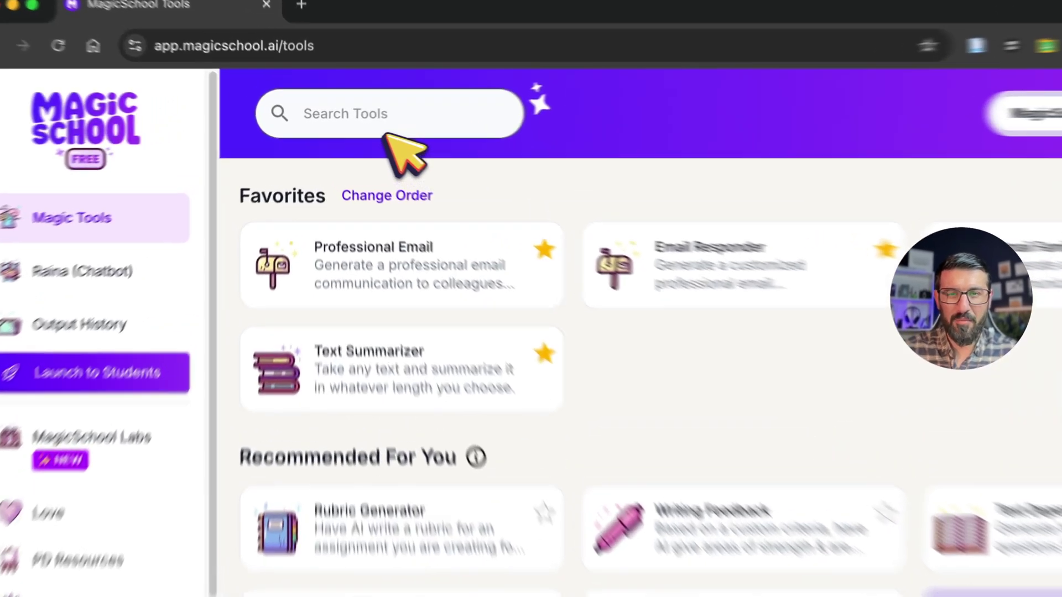
Step: Find the Rubric Generator in the tools list and open it
left_click(356, 124)
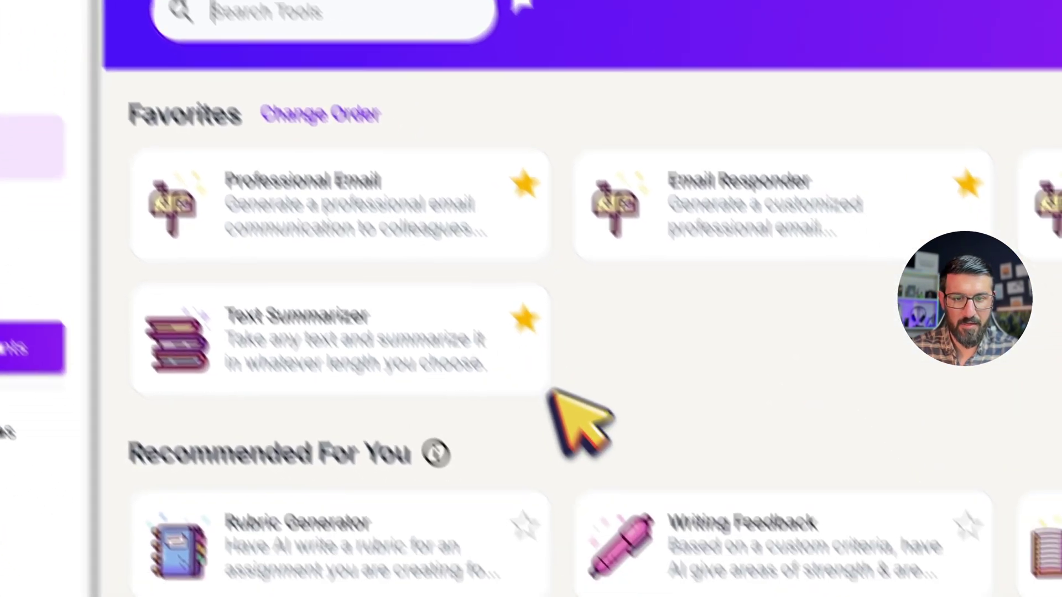
scroll(719, 542, "down", 3)
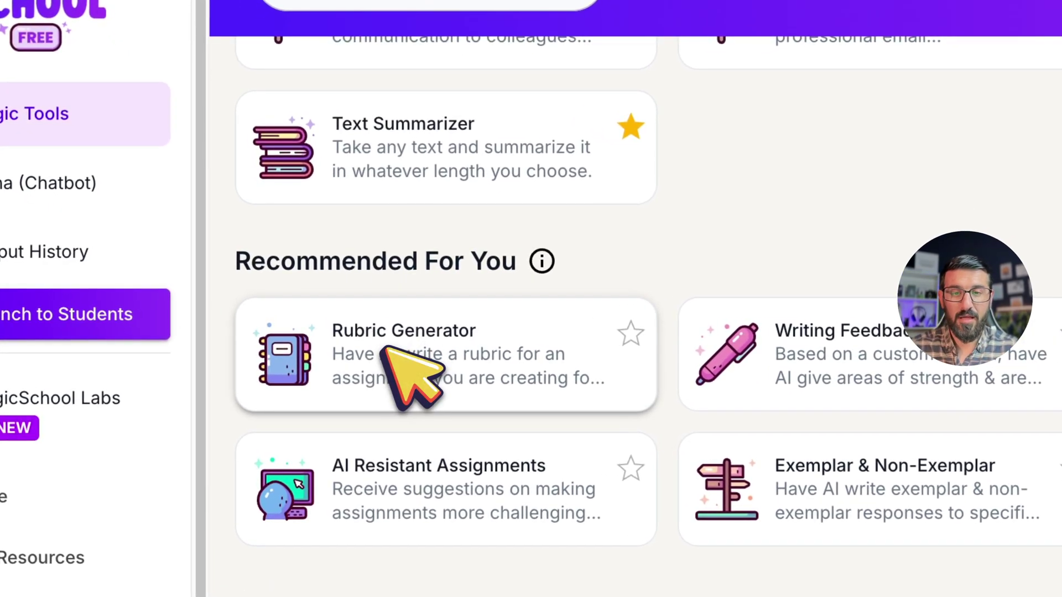
left_click(385, 351)
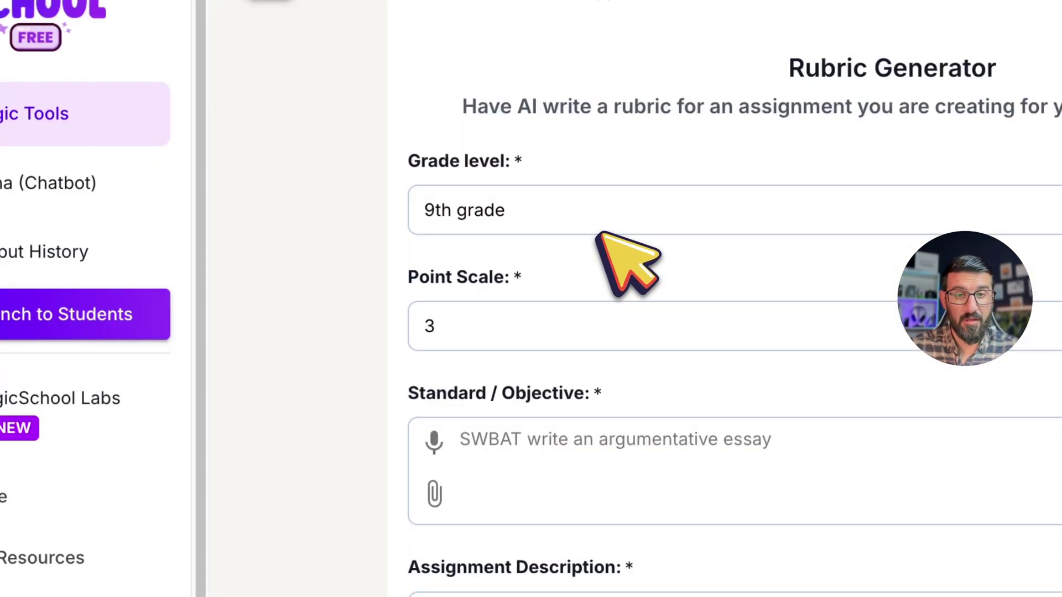
Step: Set the rubric grade level to University and the point scale to 5
left_click(533, 209)
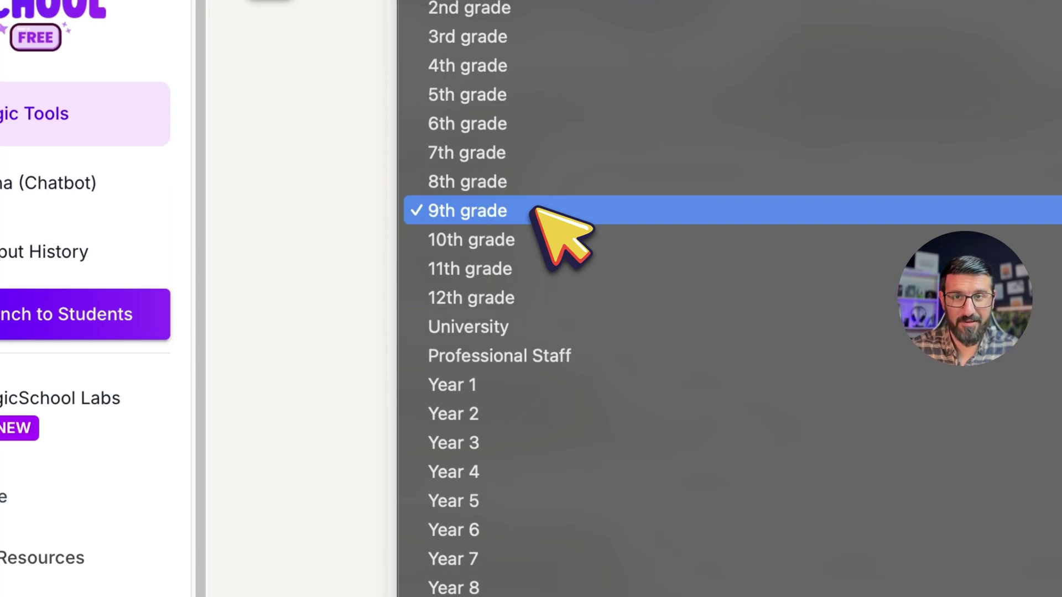
left_click(534, 301)
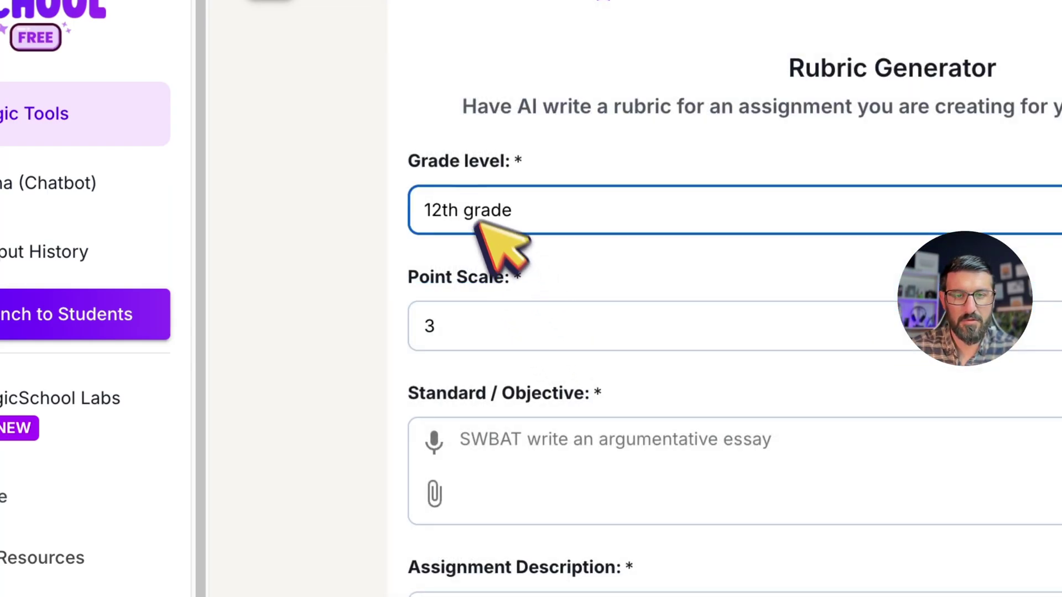
left_click(484, 224)
left_click(483, 237)
left_click(514, 343)
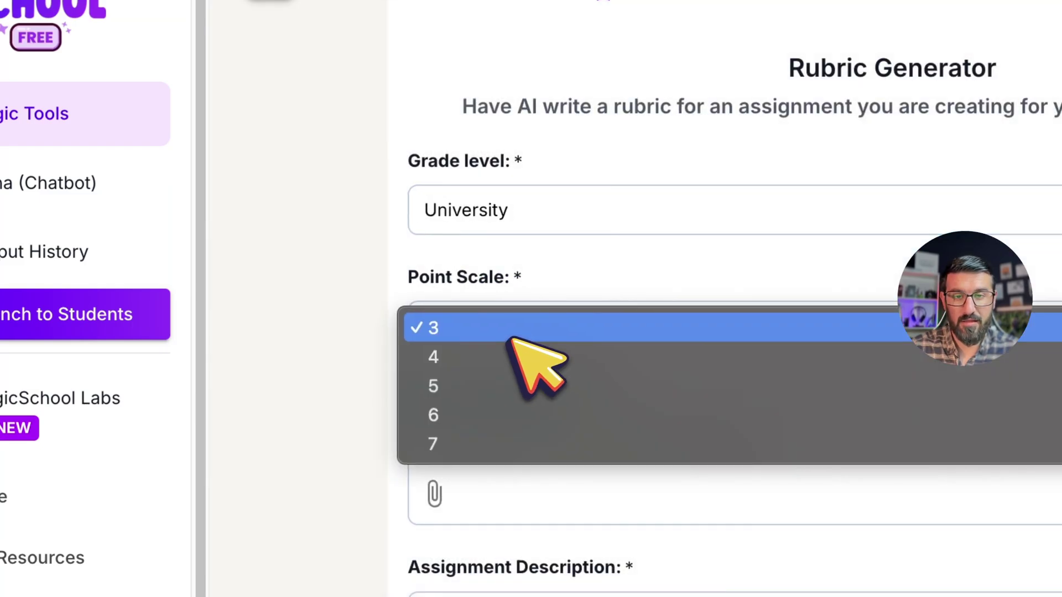
left_click(500, 386)
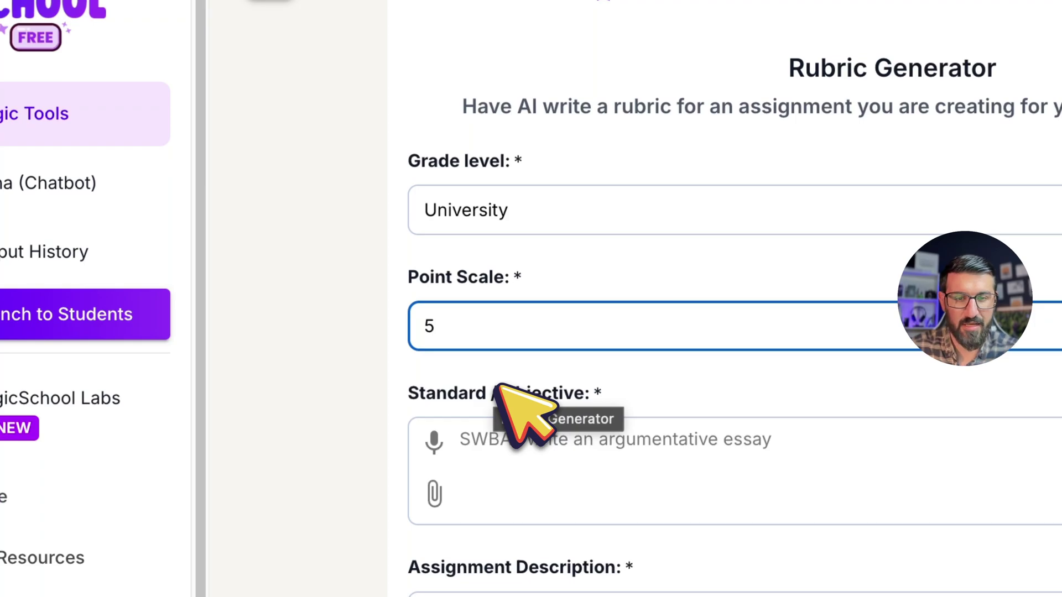
Step: Go through the standard, assignment description and additional customization fields
scroll(500, 387, "down", 4)
left_click(575, 236)
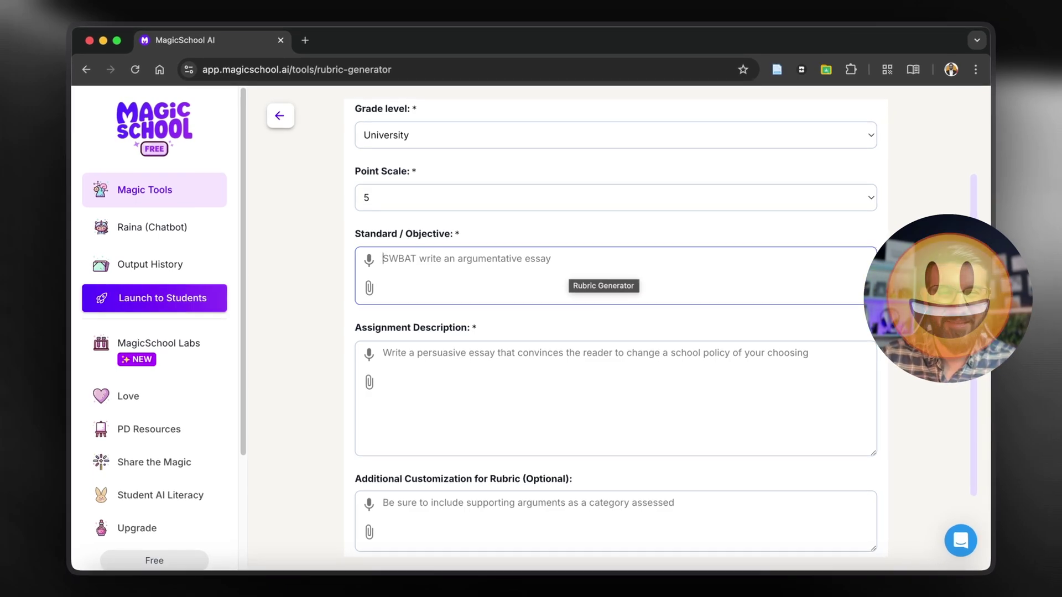
left_click(428, 344)
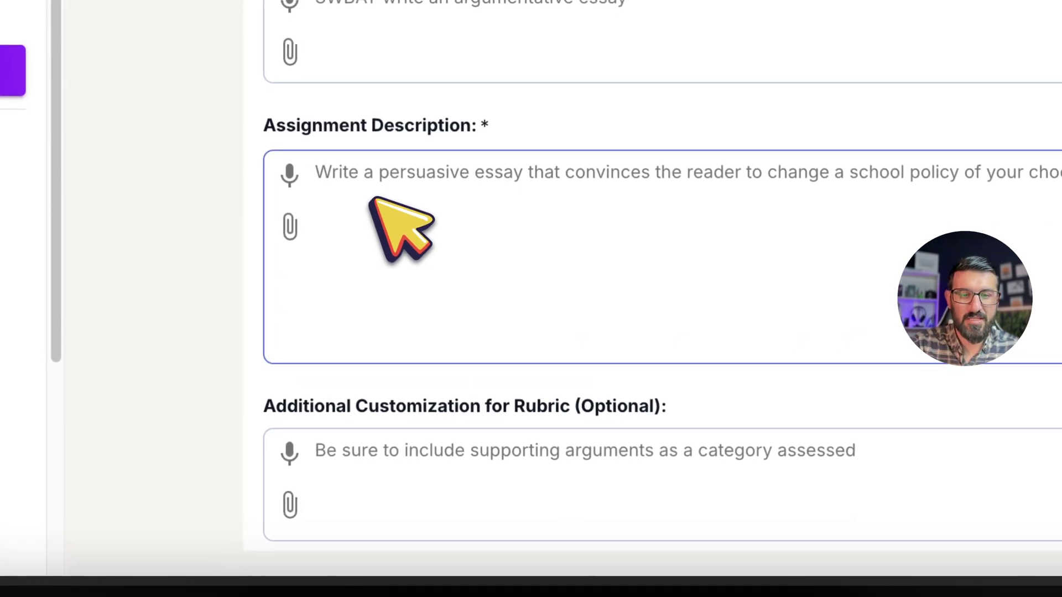
scroll(376, 204, "down", 3)
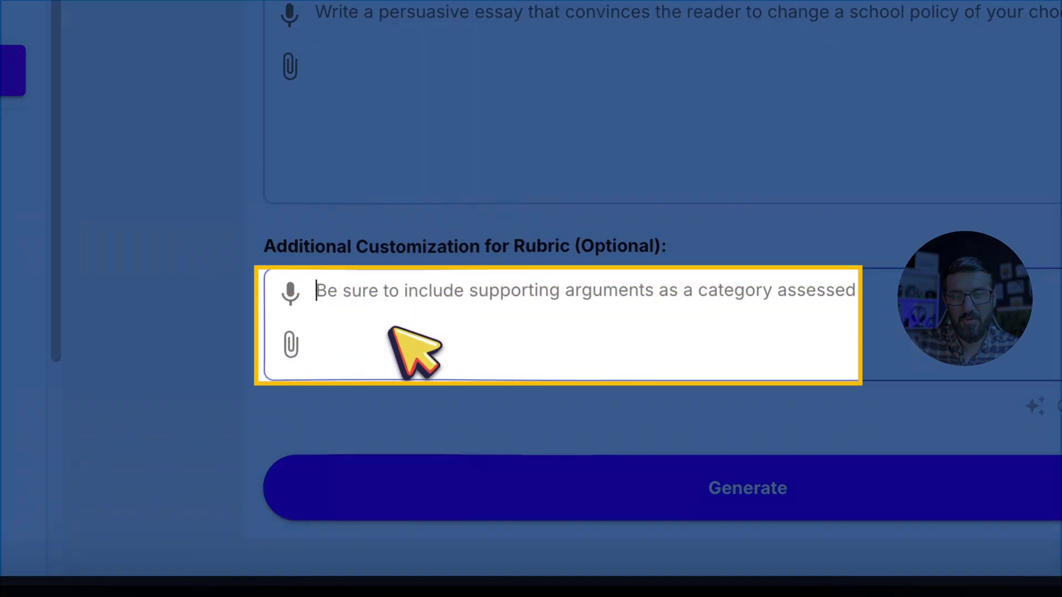
left_click(392, 332)
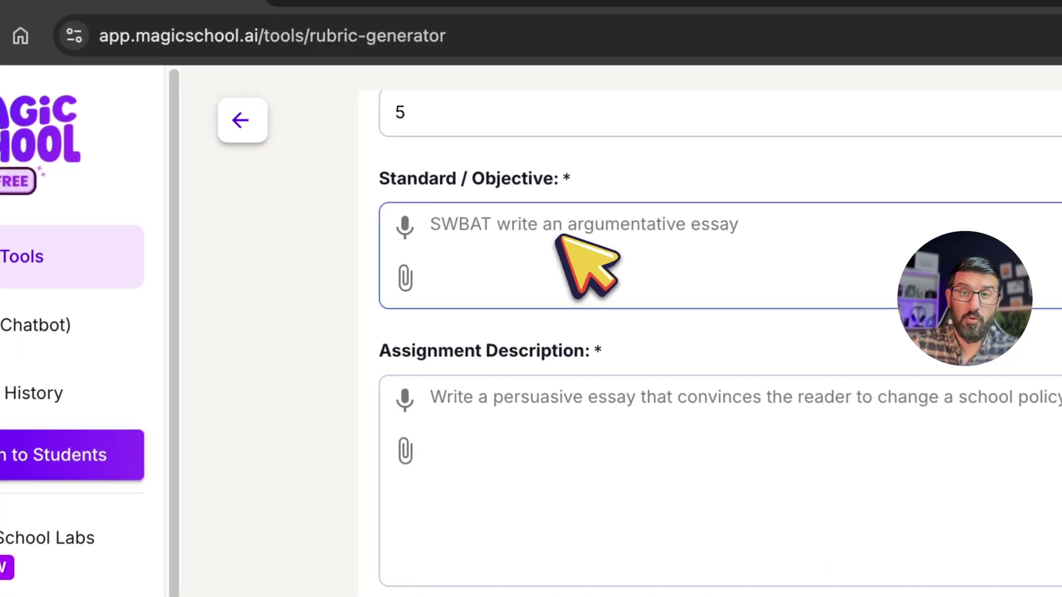
scroll(450, 180, "up", 3)
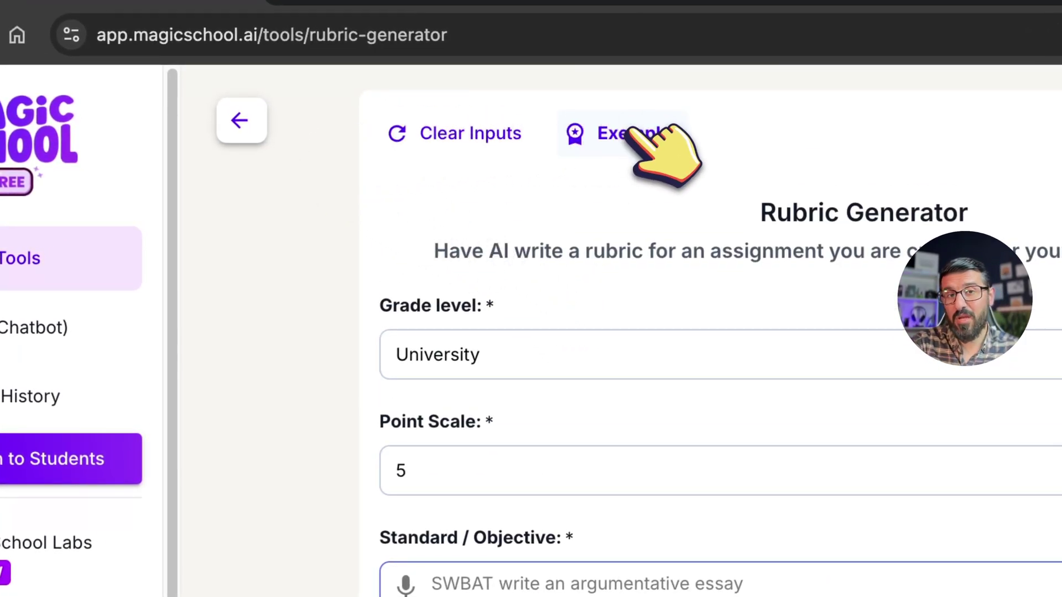
Step: Copy the example bee-project rubric prompt and return to the Magic Tools page
scroll(741, 360, "down", 1)
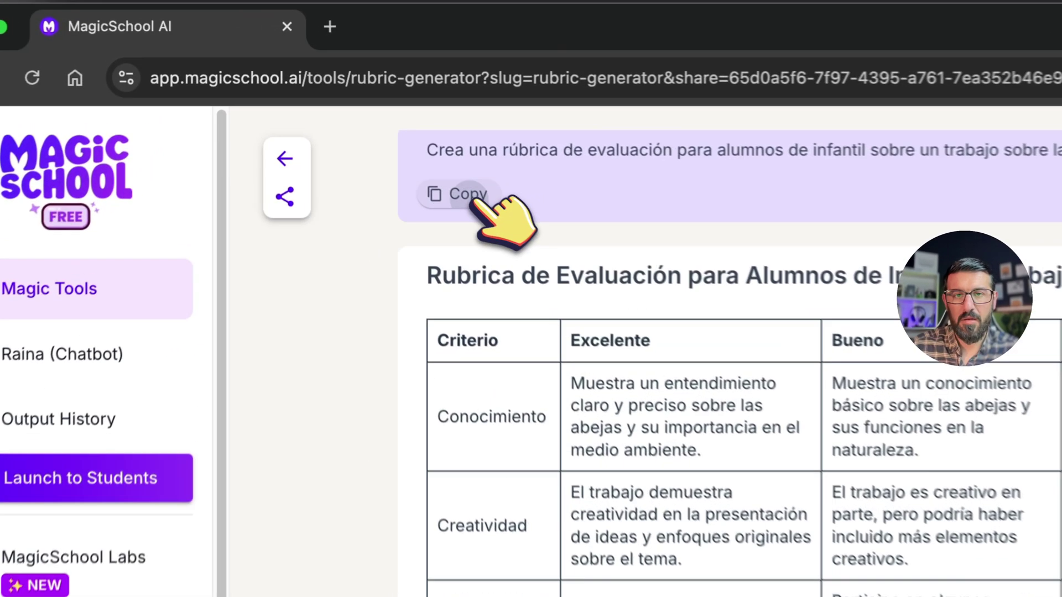
left_click(384, 136)
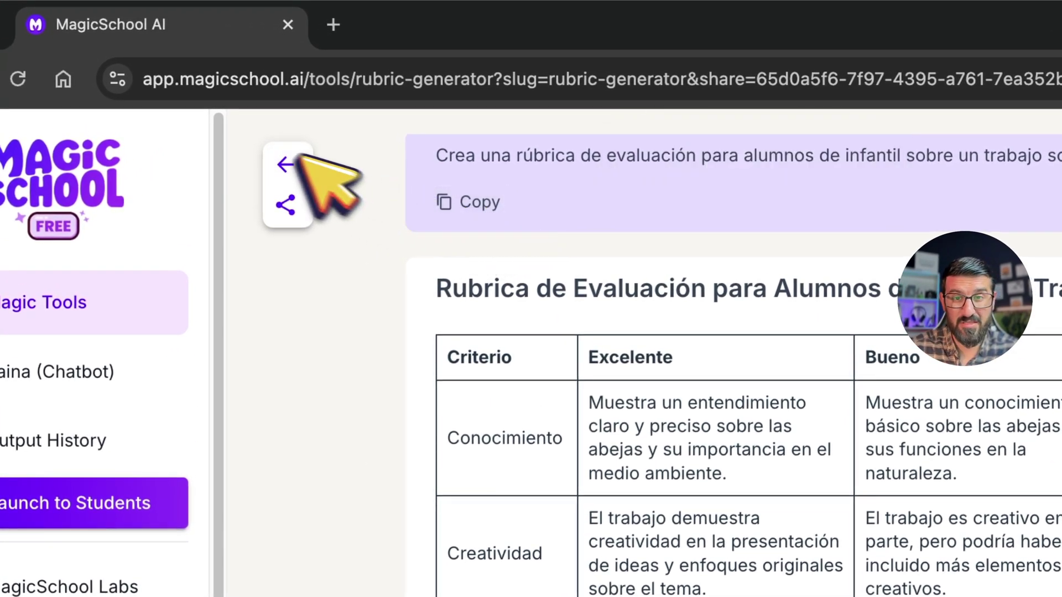
left_click(279, 155)
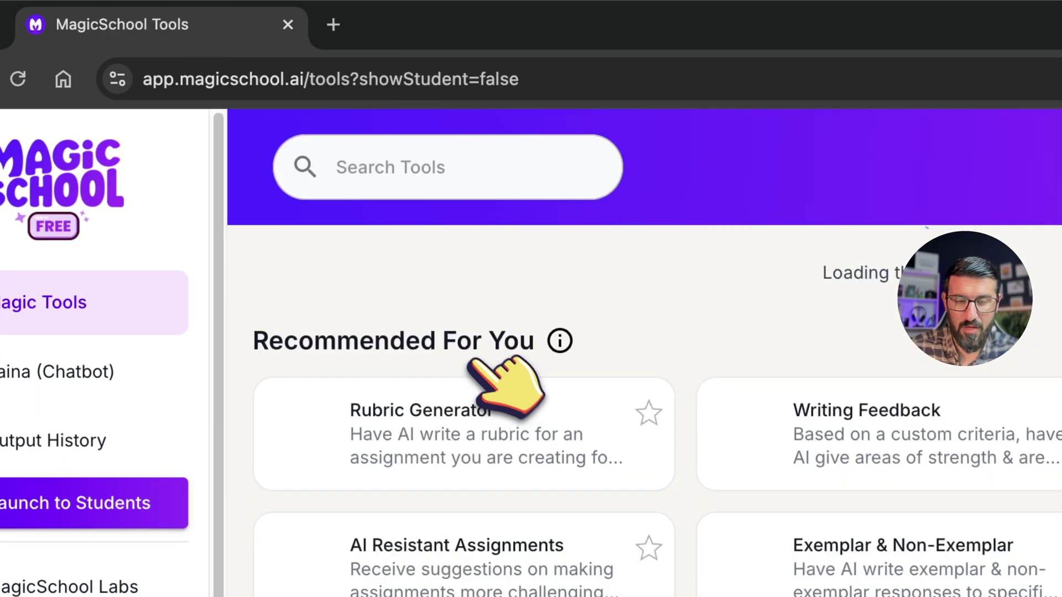
Step: Scroll through the entire teacher tools catalogue, then switch to the MagicStudent tools
scroll(993, 456, "down", 8)
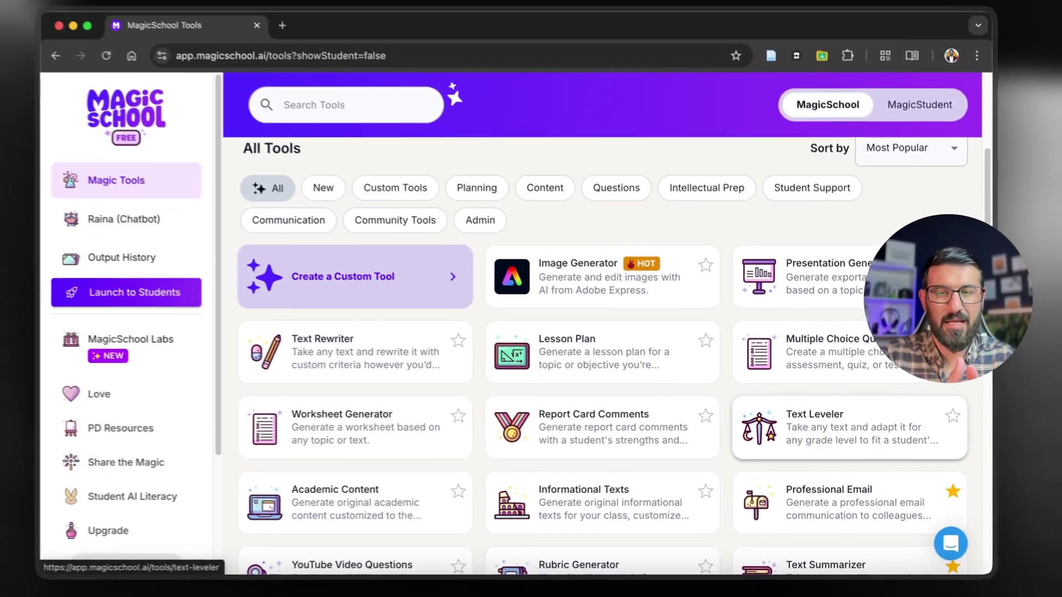
scroll(814, 438, "down", 2)
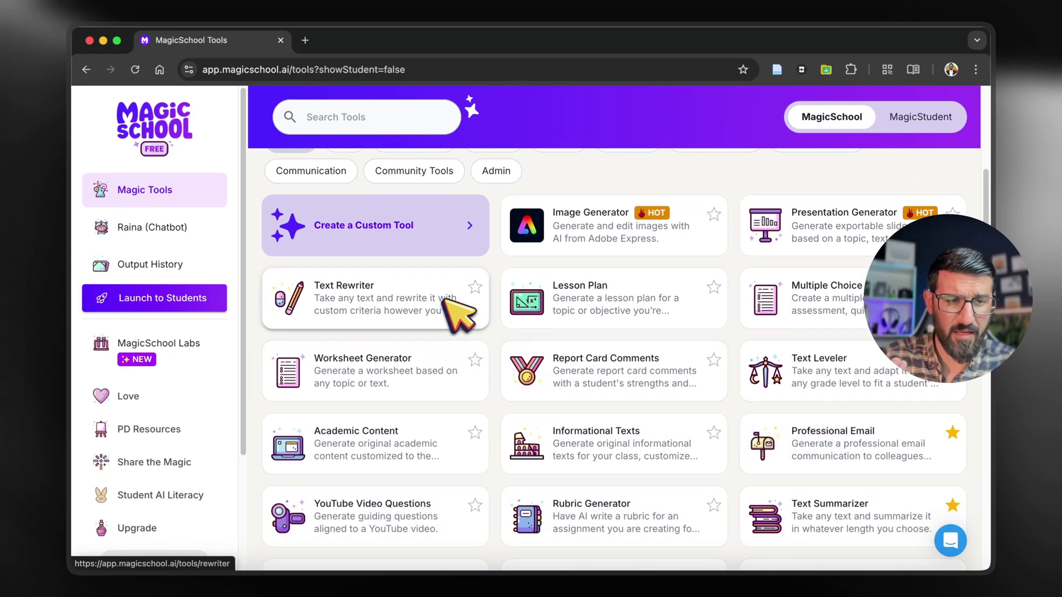
scroll(445, 301, "down", 1)
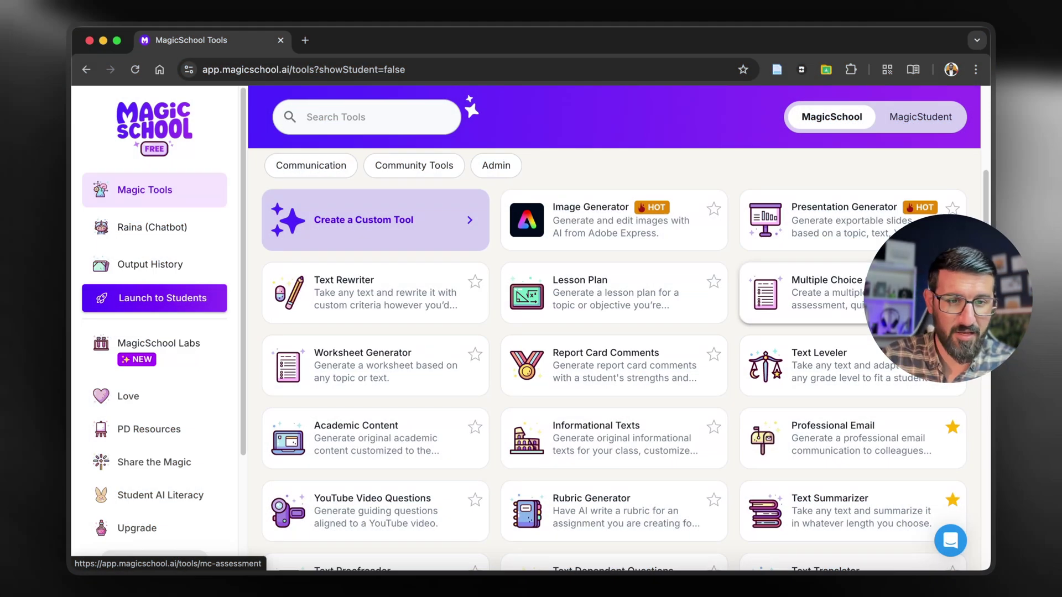
scroll(642, 398, "down", 4)
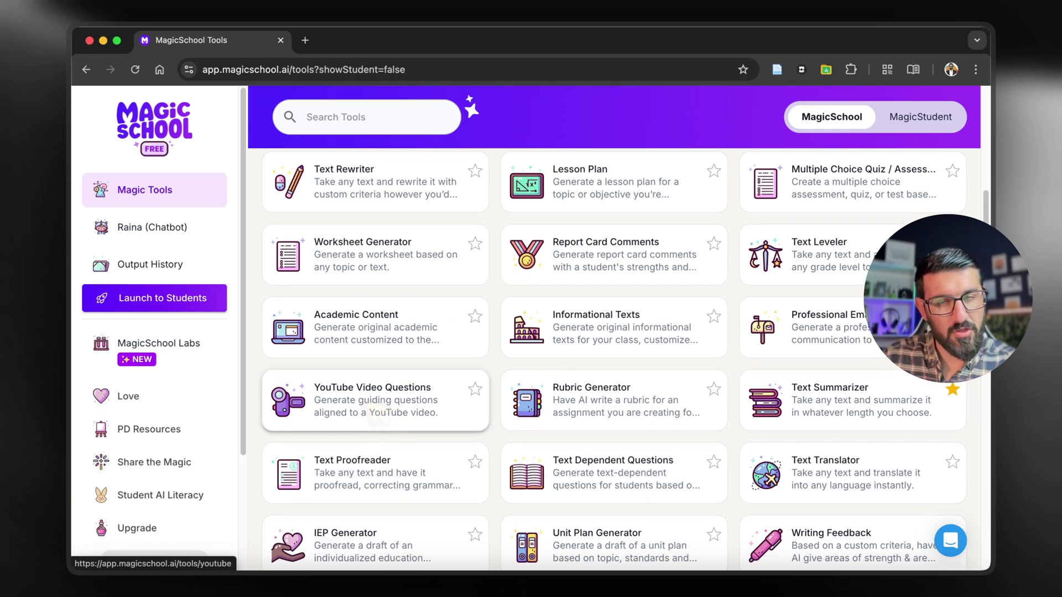
scroll(376, 379, "down", 4)
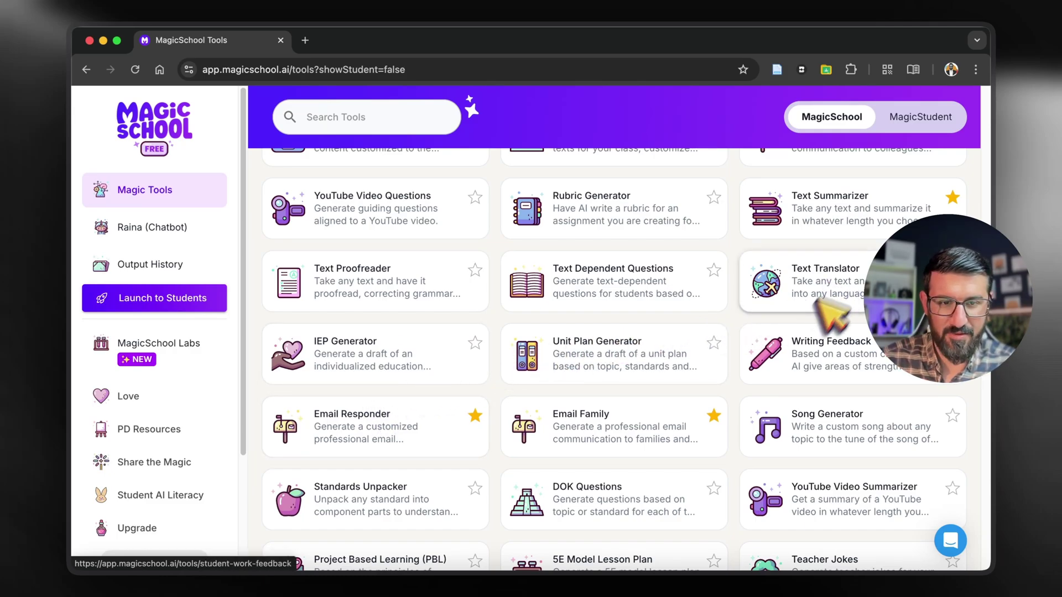
scroll(699, 426, "down", 1)
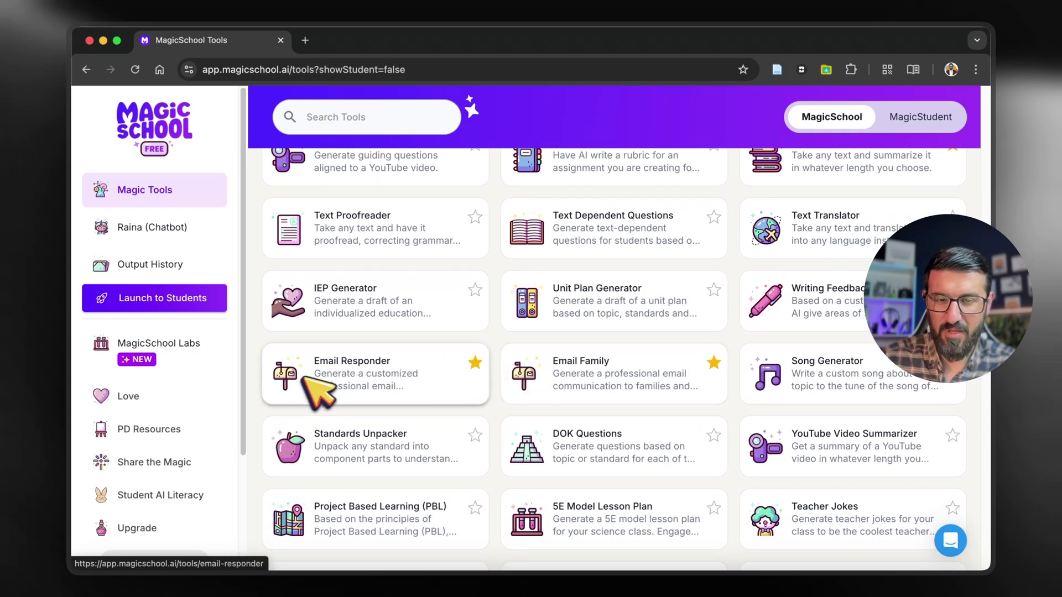
scroll(405, 395, "down", 5)
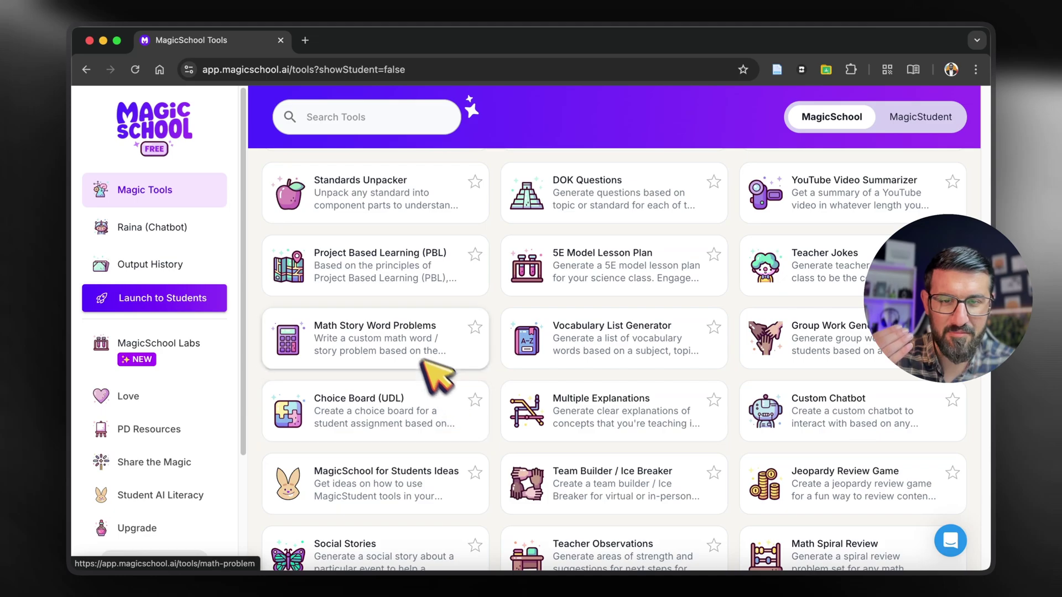
scroll(425, 358, "down", 3)
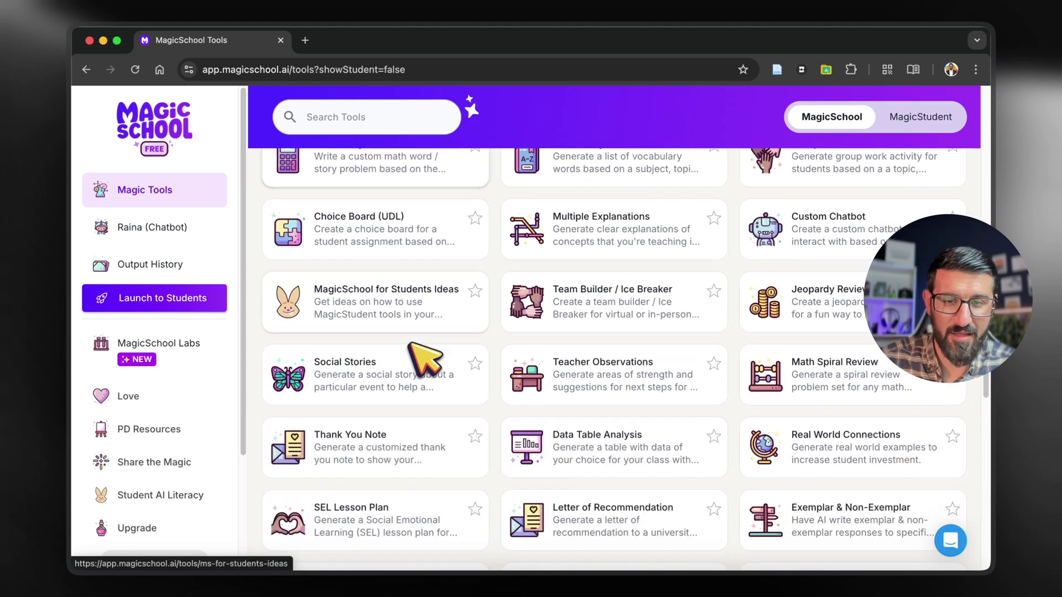
scroll(642, 320, "down", 5)
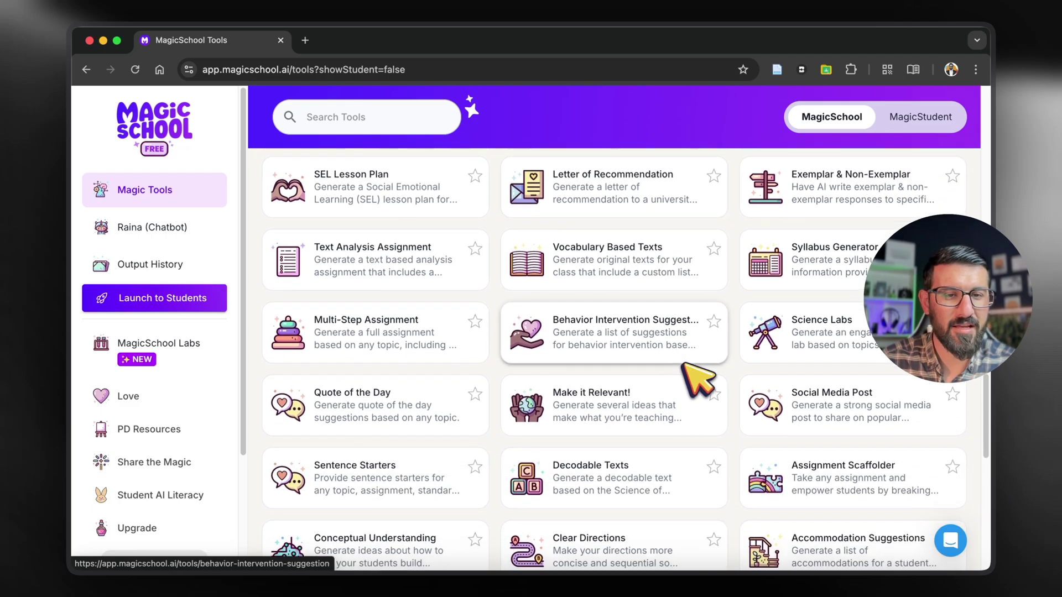
scroll(699, 379, "down", 1)
scroll(788, 401, "up", 3)
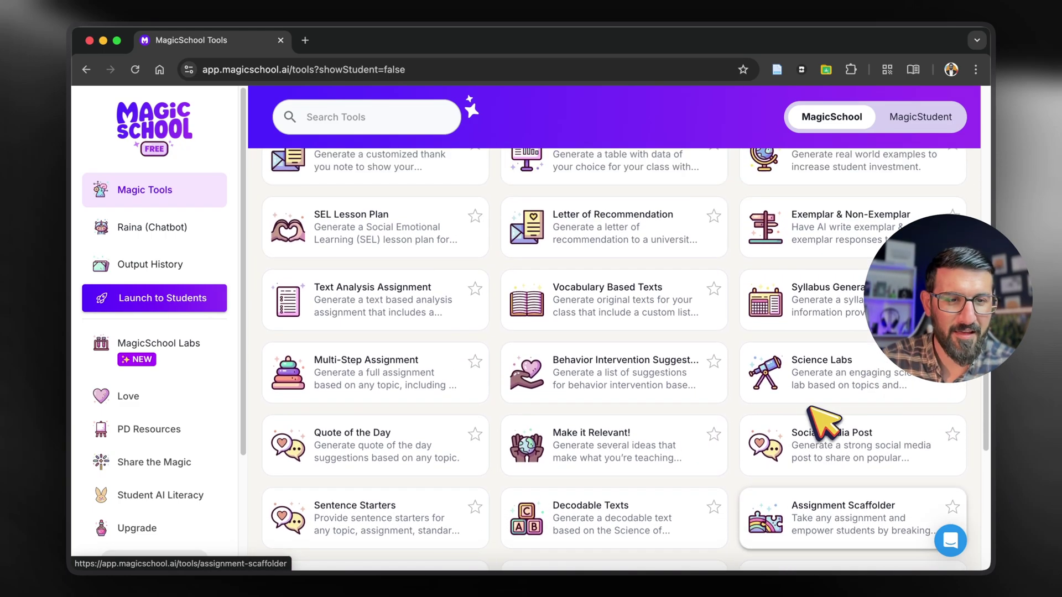
scroll(830, 421, "down", 5)
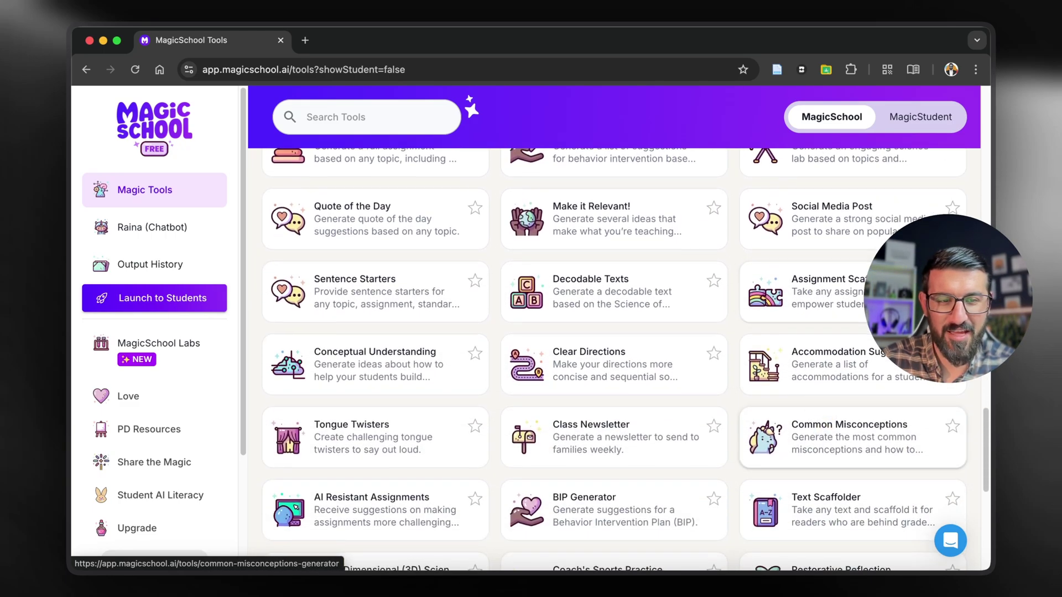
scroll(822, 417, "down", 3)
scroll(822, 423, "down", 5)
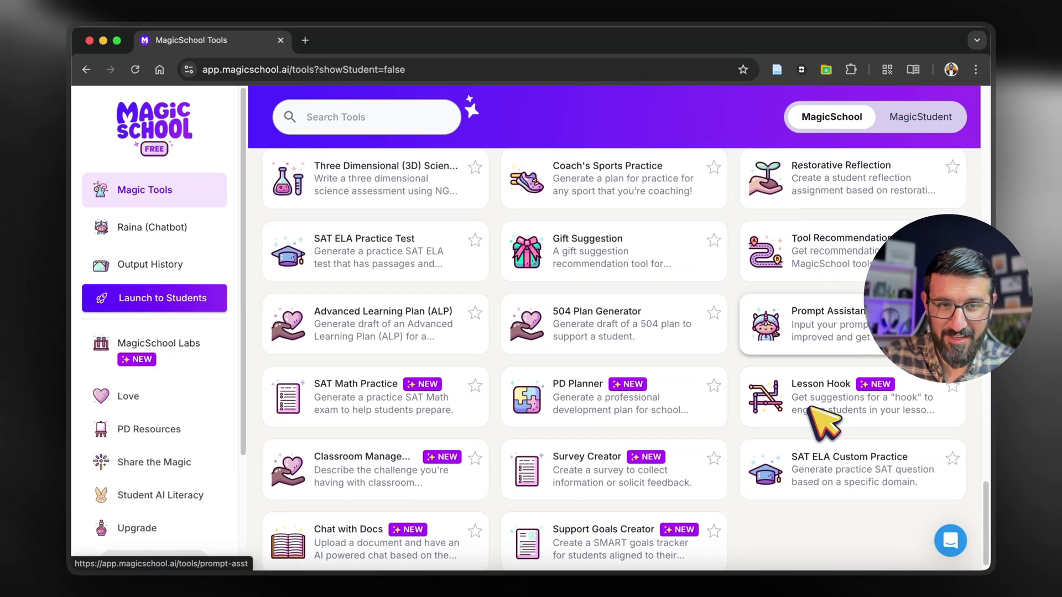
scroll(824, 423, "down", 1)
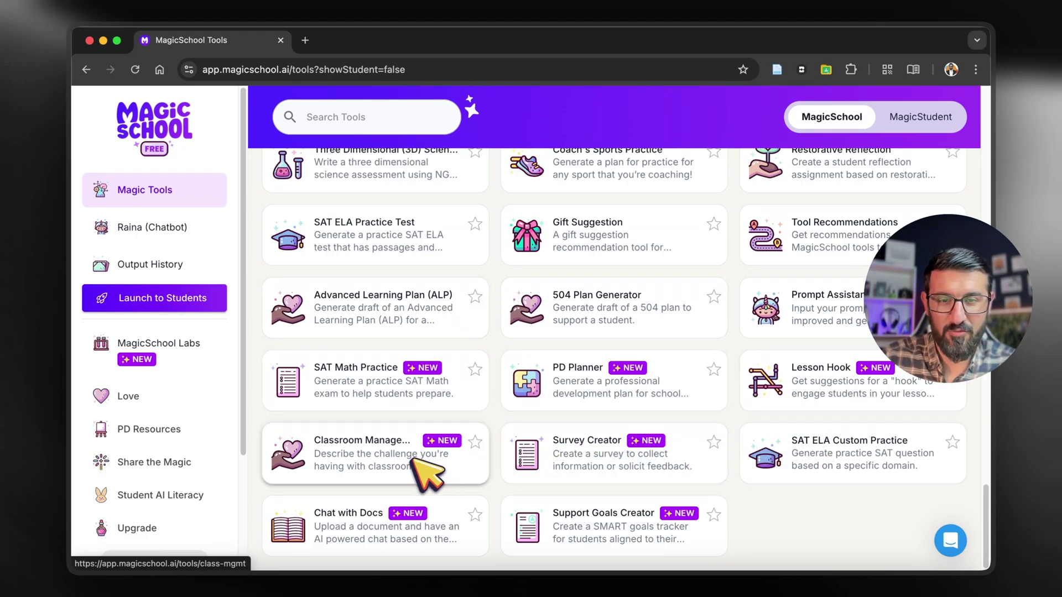
scroll(426, 470, "up", 20)
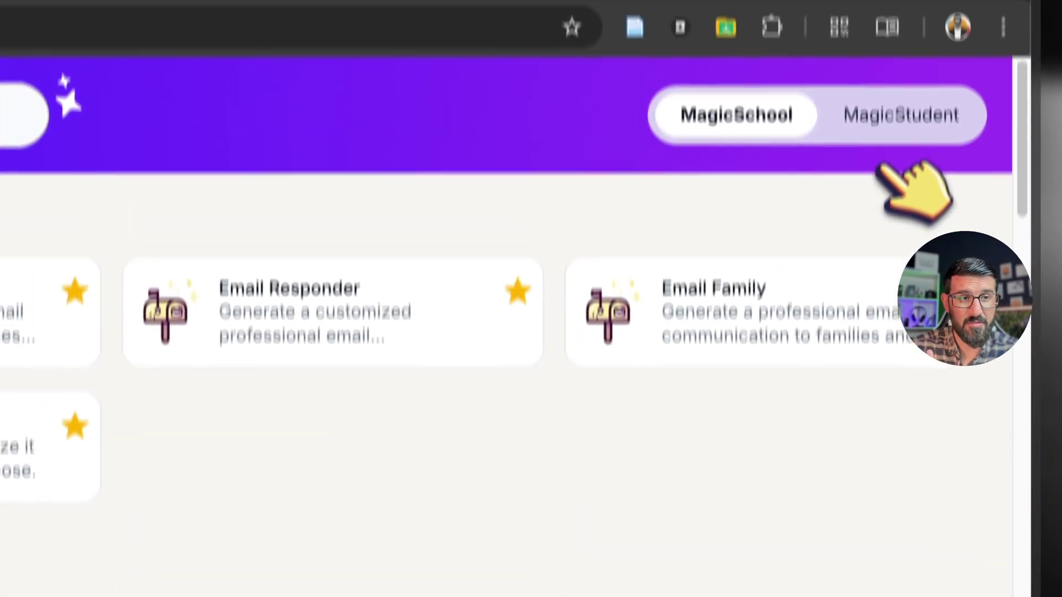
left_click(914, 115)
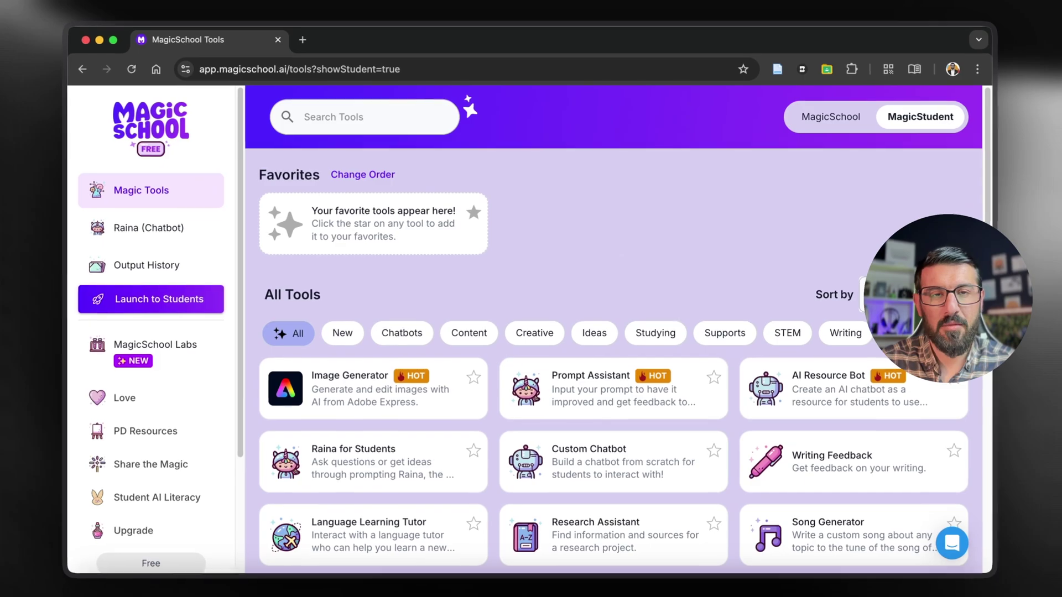
Step: Browse the MagicStudent tools grid to locate the Writing Feedback tool
scroll(525, 365, "down", 2)
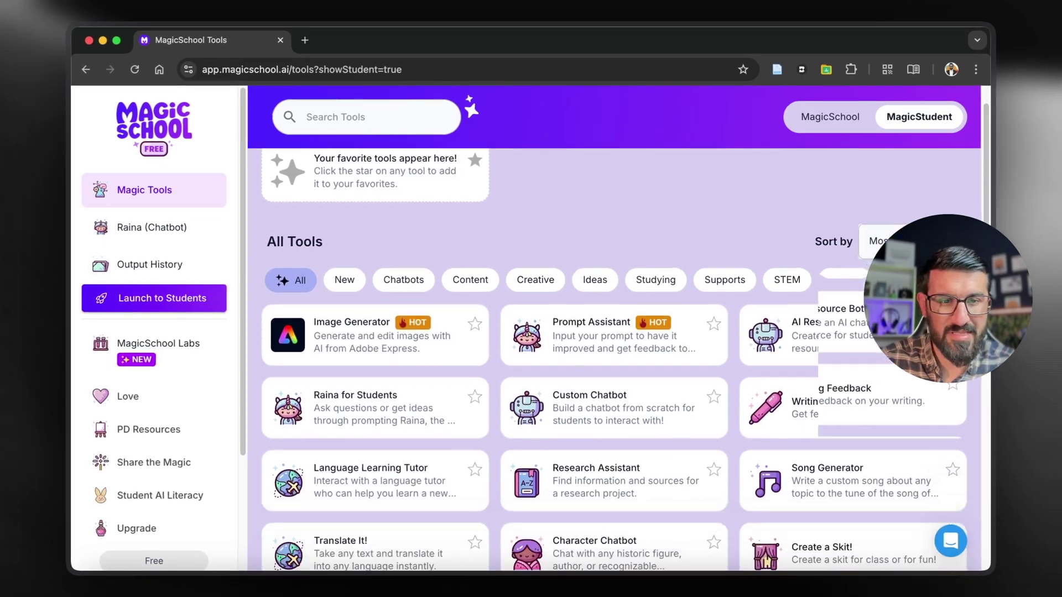
scroll(605, 247, "down", 5)
scroll(606, 248, "up", 3)
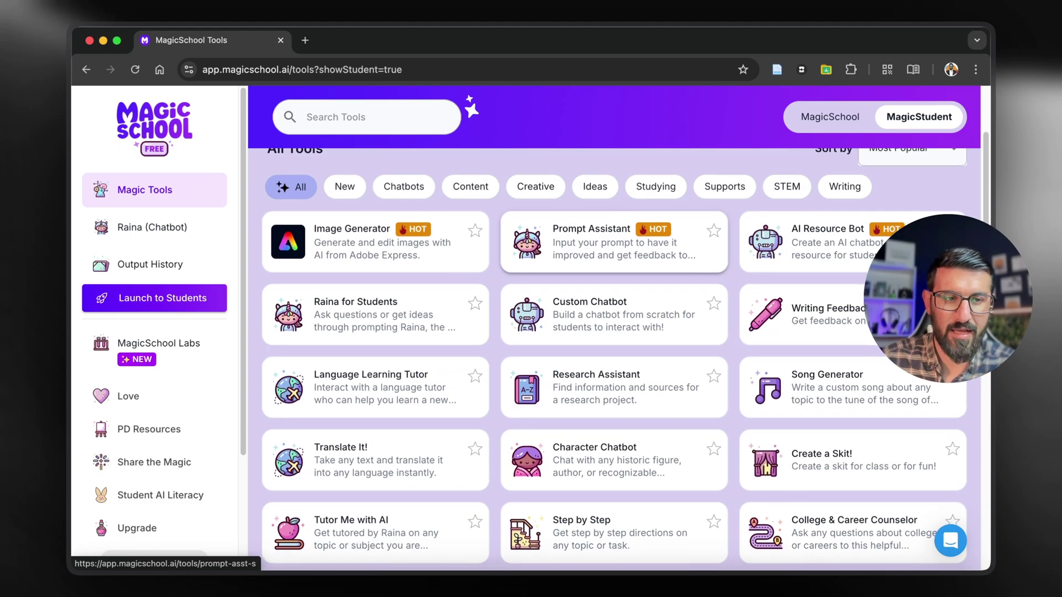
scroll(578, 251, "down", 1)
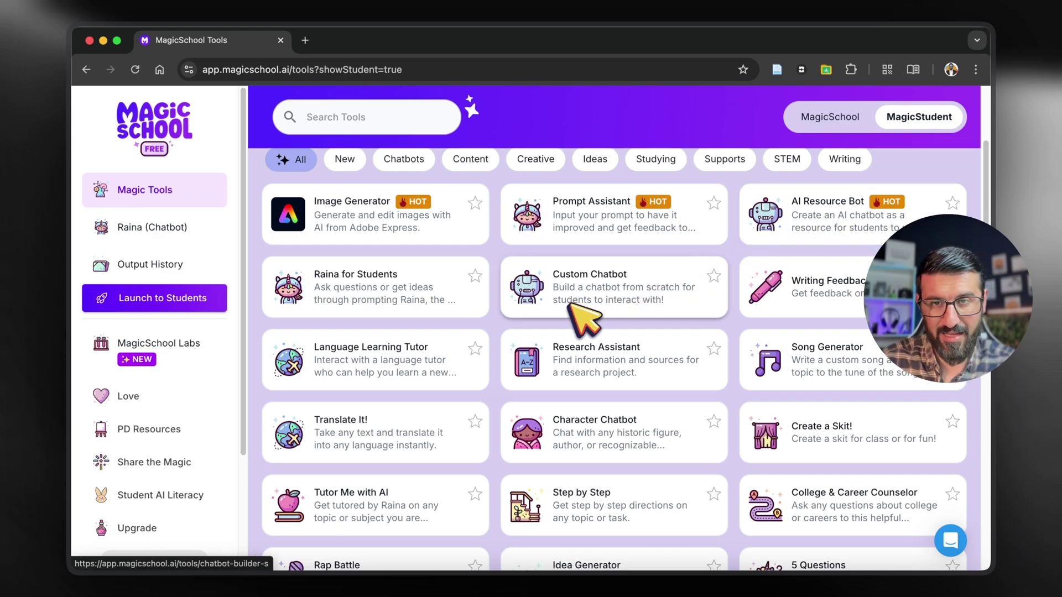
scroll(575, 314, "down", 1)
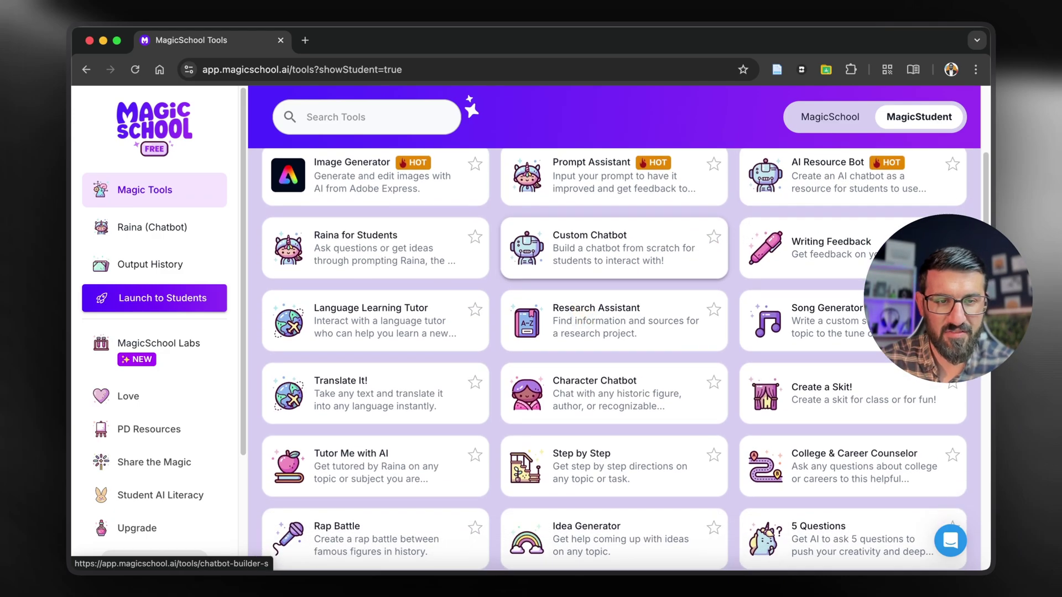
scroll(606, 296, "down", 1)
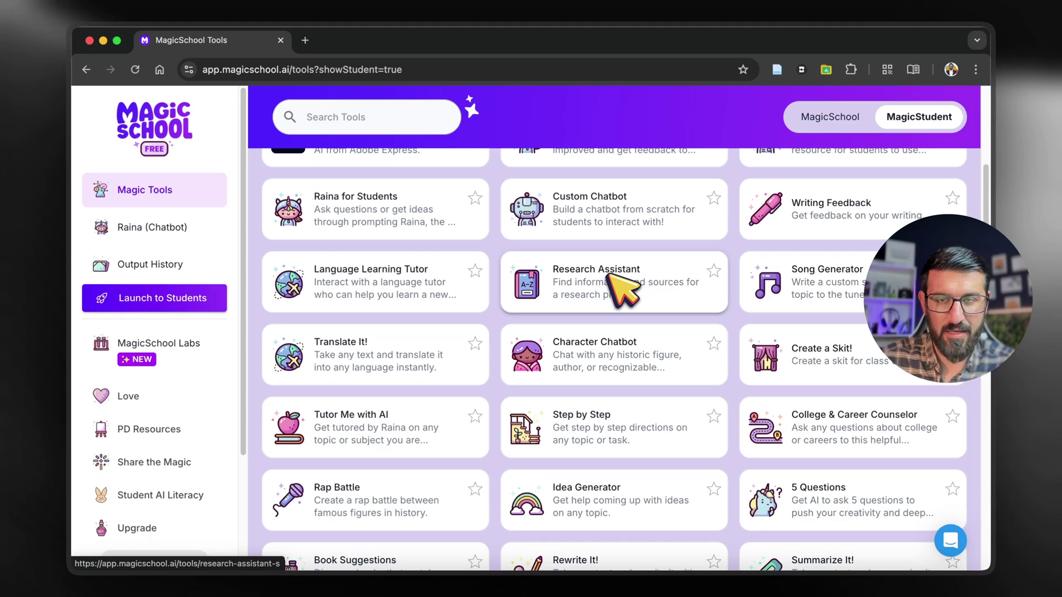
scroll(619, 294, "down", 1)
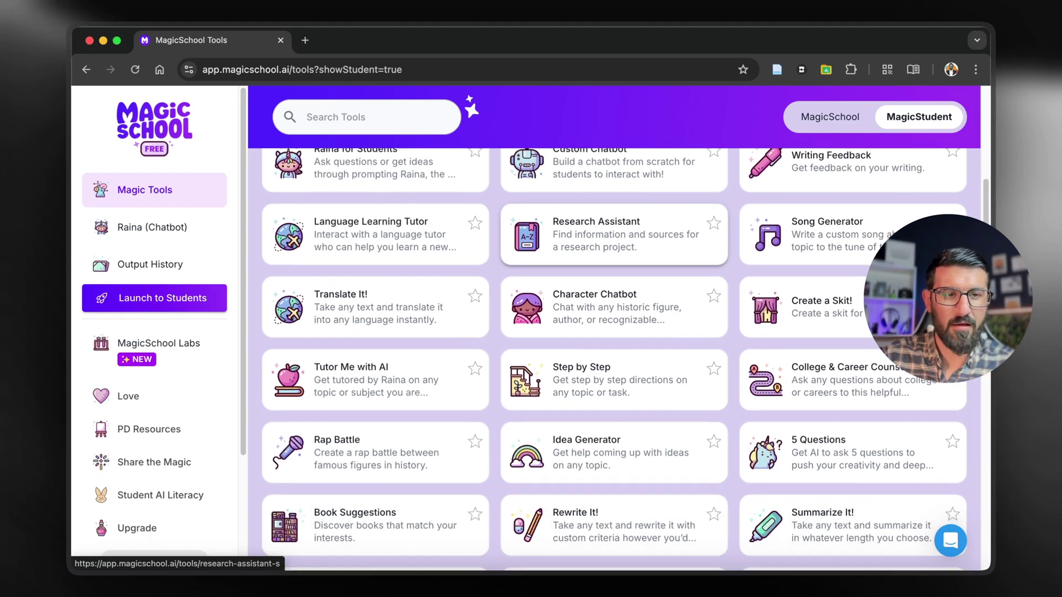
scroll(813, 188, "up", 2)
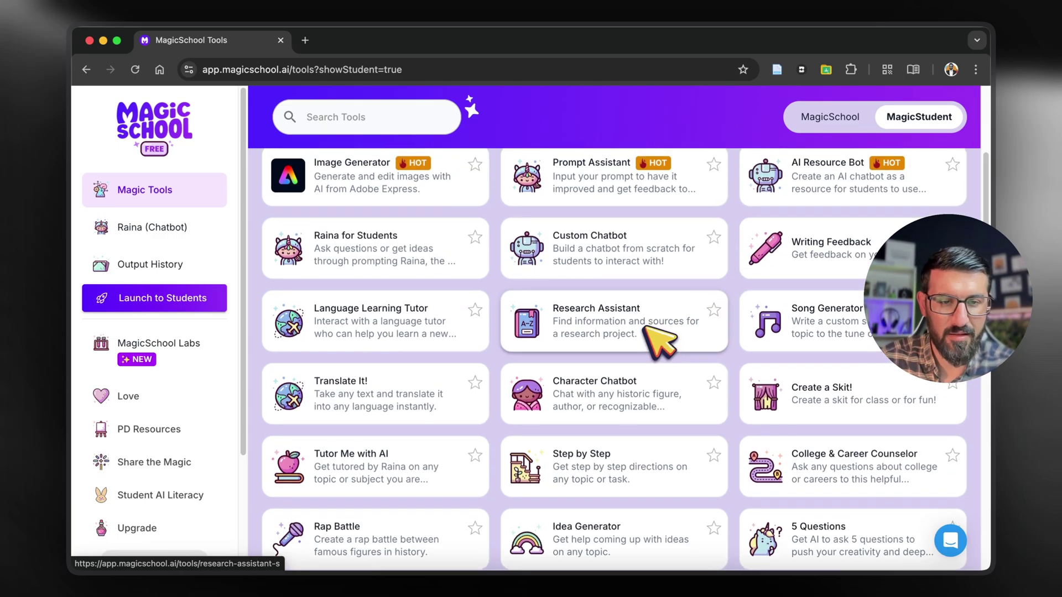
scroll(658, 339, "down", 10)
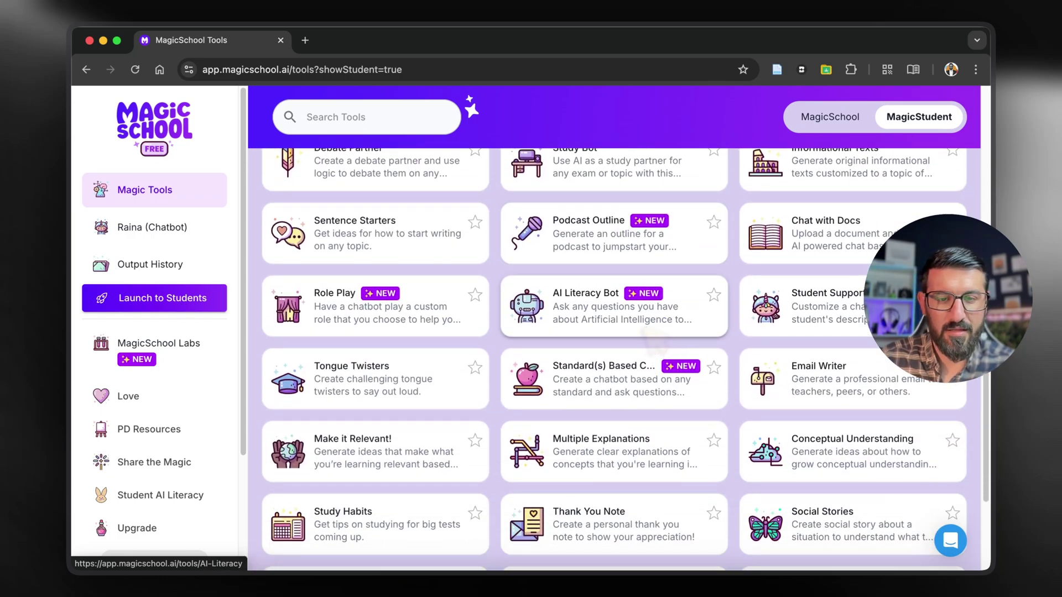
scroll(655, 340, "up", 10)
scroll(719, 314, "up", 6)
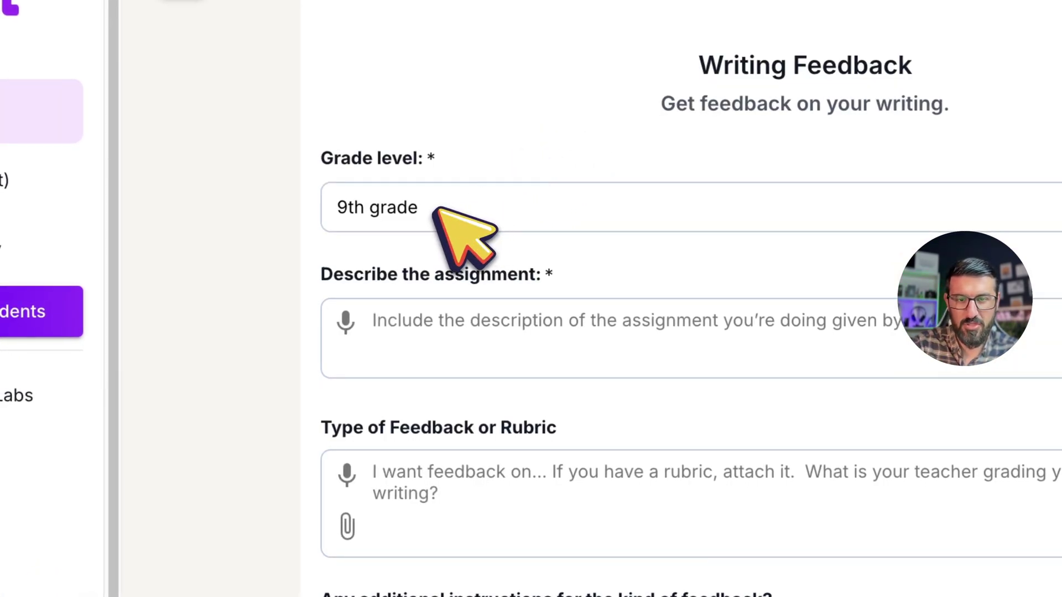
Step: Set grade level to University, then visit the assignment, feedback type, instructions and writing fields
left_click(438, 210)
left_click(447, 318)
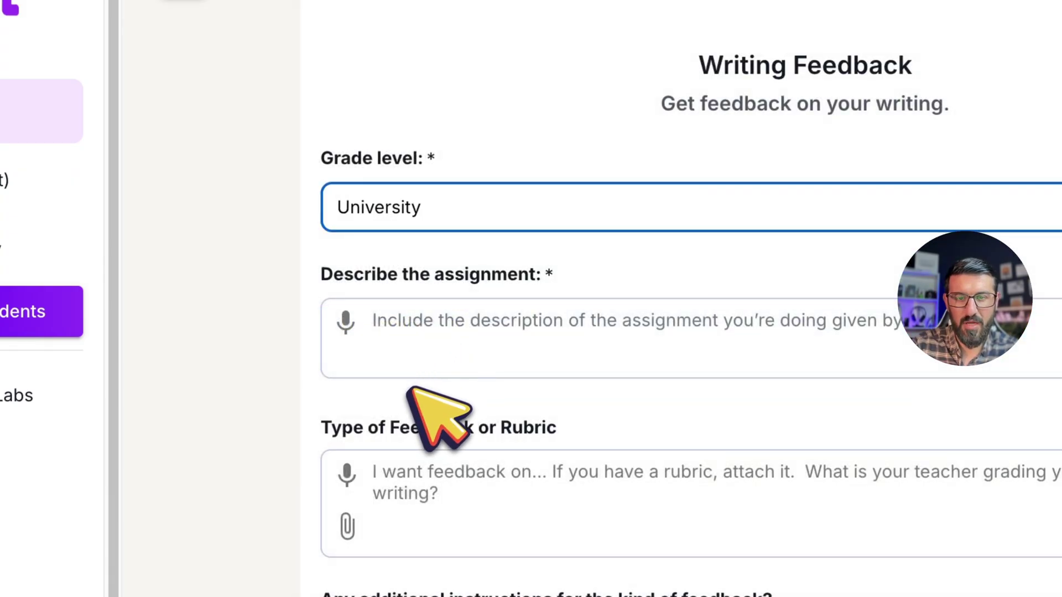
scroll(437, 324, "down", 2)
left_click(468, 257)
scroll(467, 382, "down", 2)
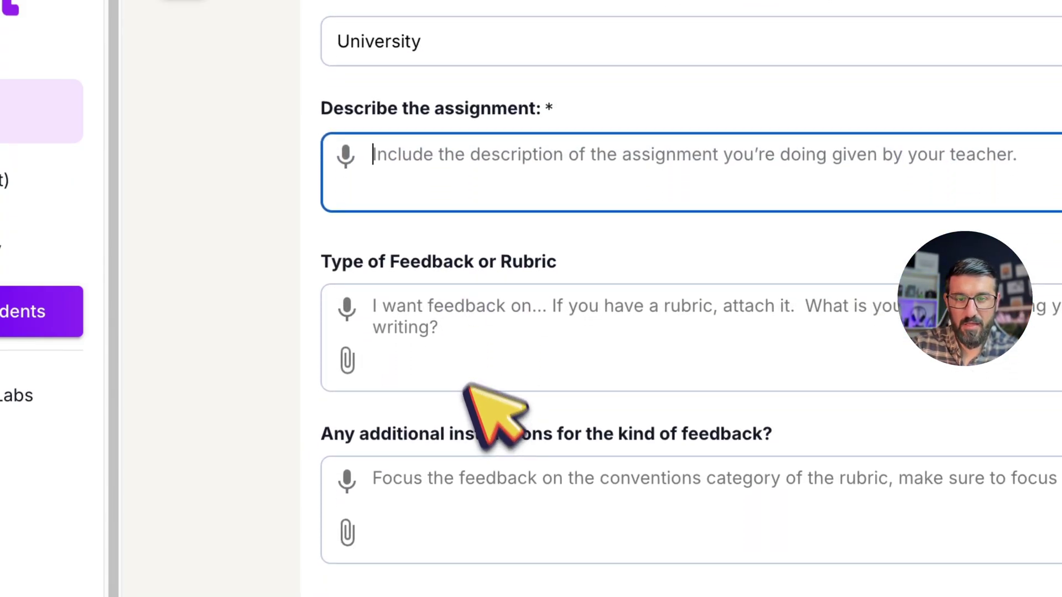
left_click(460, 310)
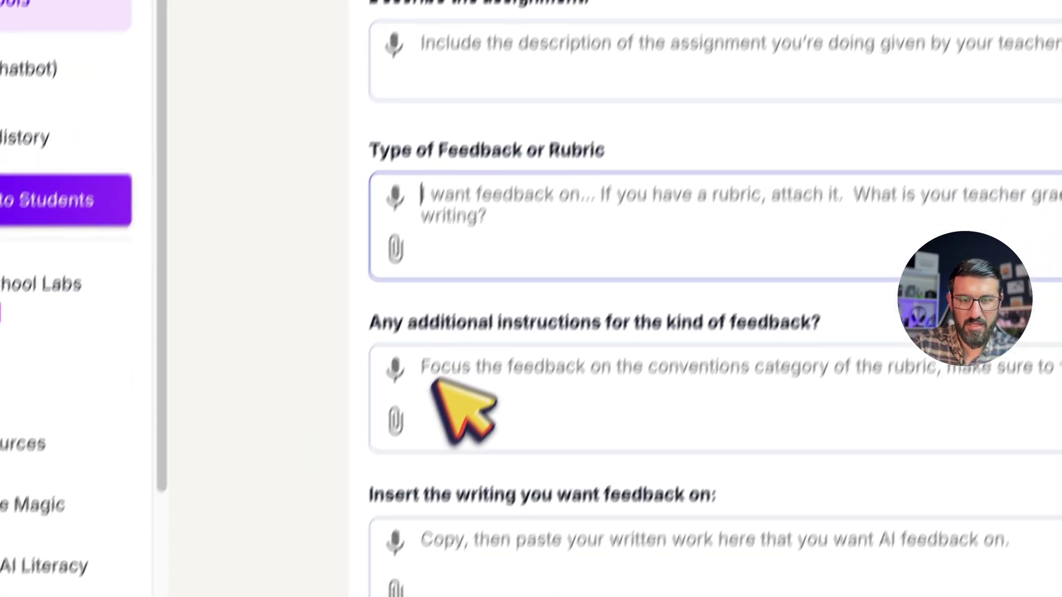
left_click(454, 494)
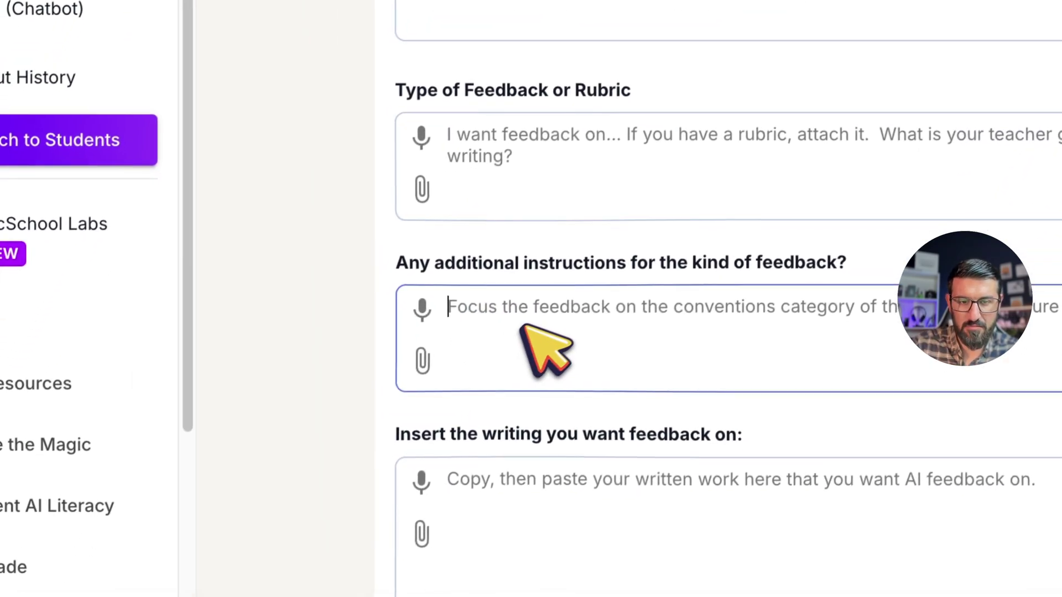
scroll(534, 317, "down", 4)
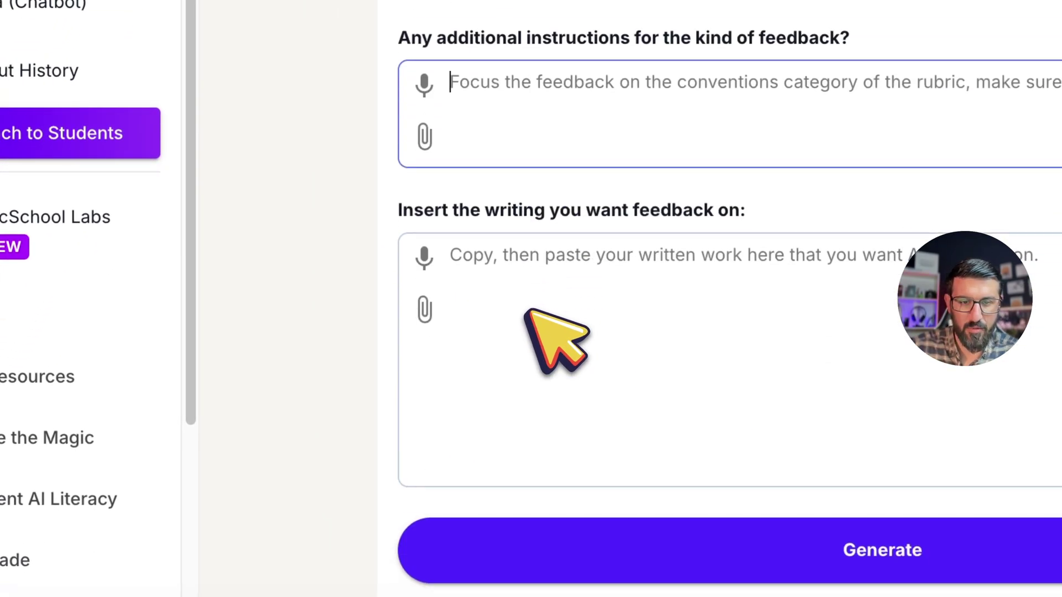
left_click(523, 296)
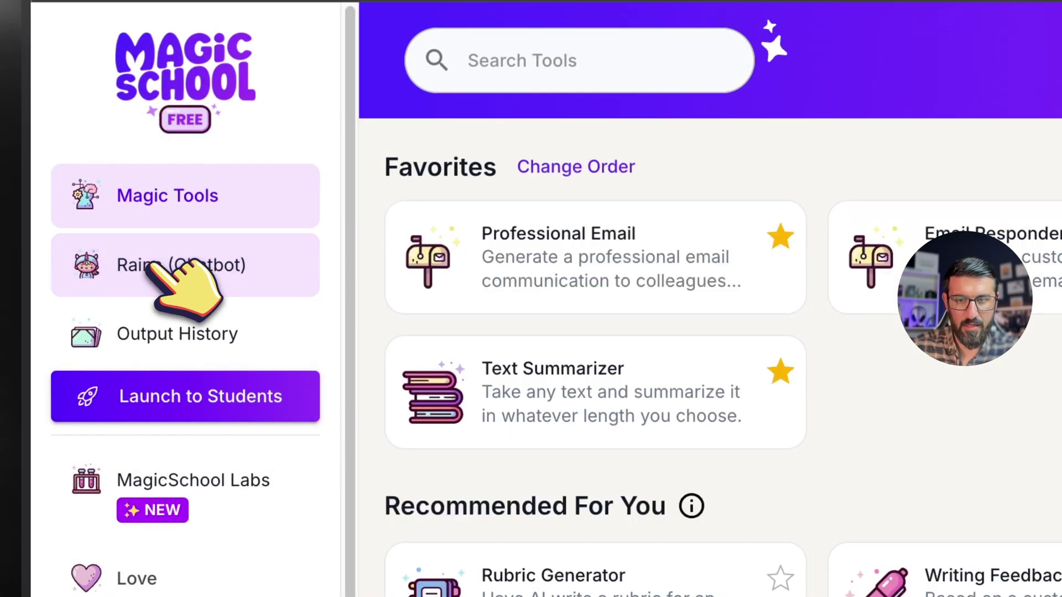
Step: Open the Raina chatbot, check its attachment options, then go to MagicSchool Labs
left_click(152, 265)
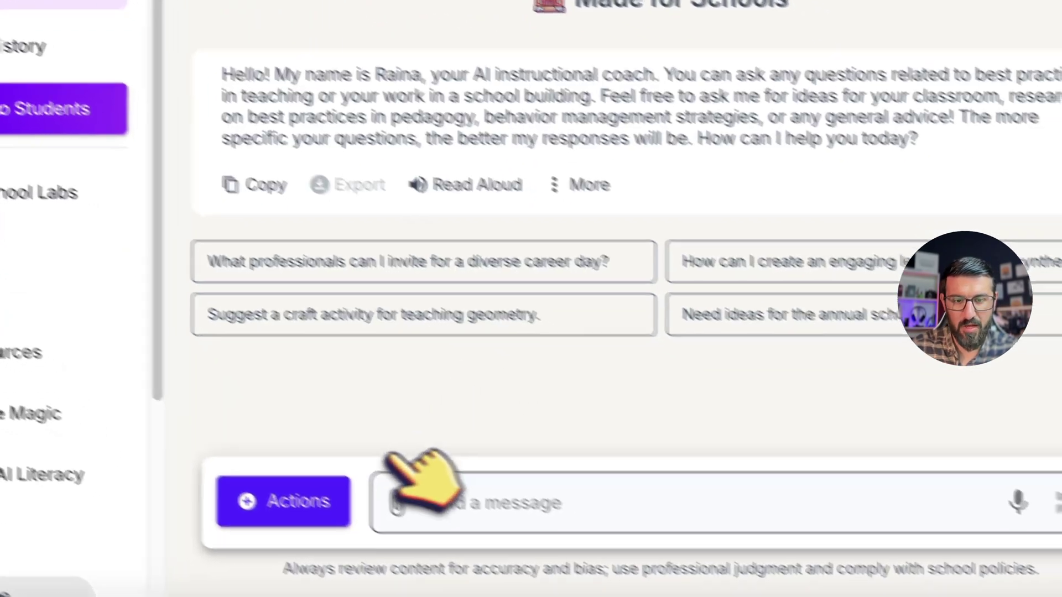
left_click(426, 523)
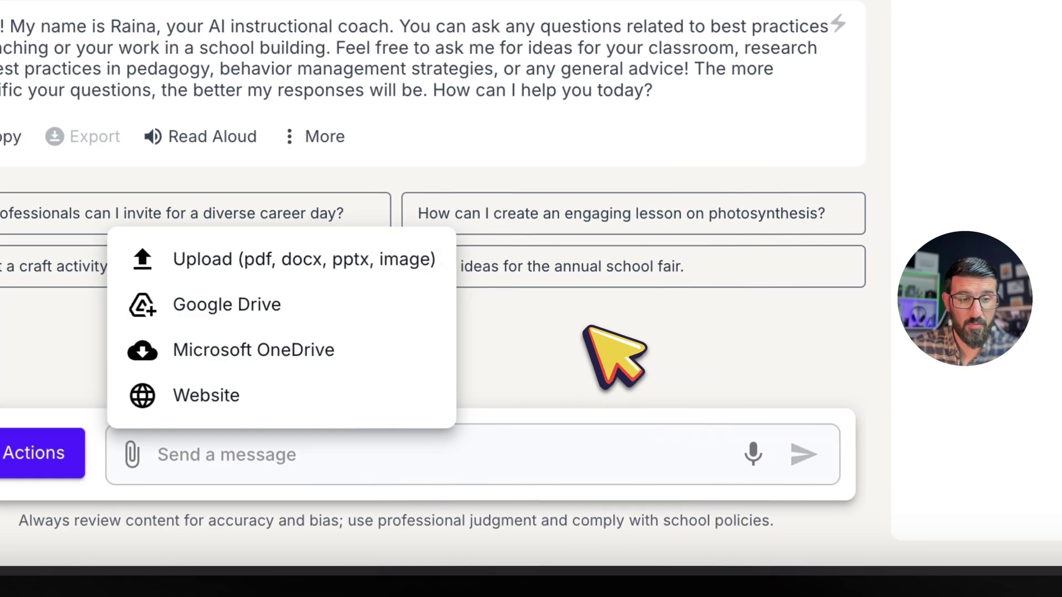
left_click(585, 328)
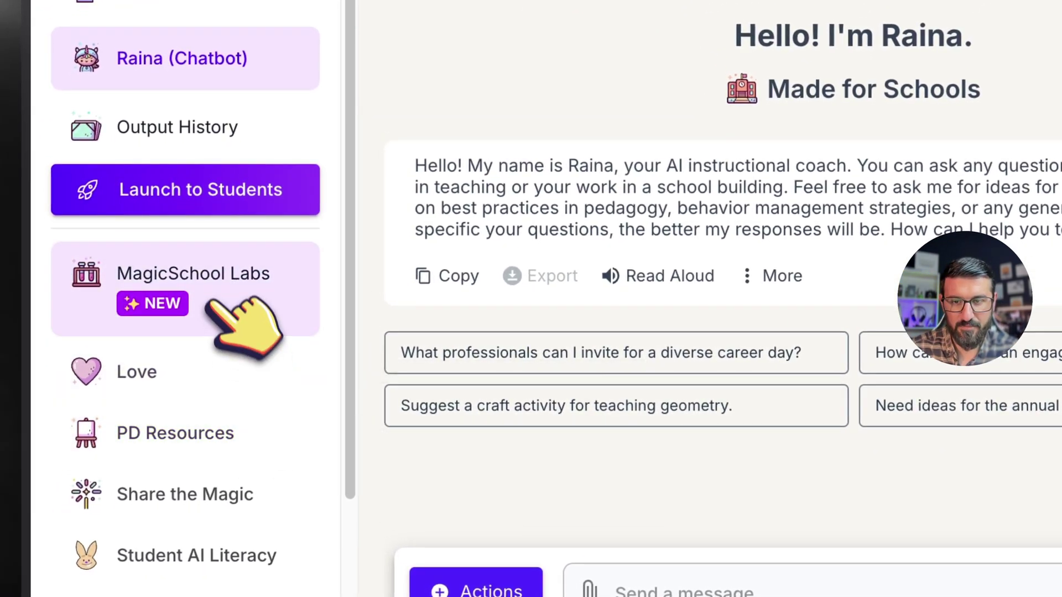
left_click(209, 293)
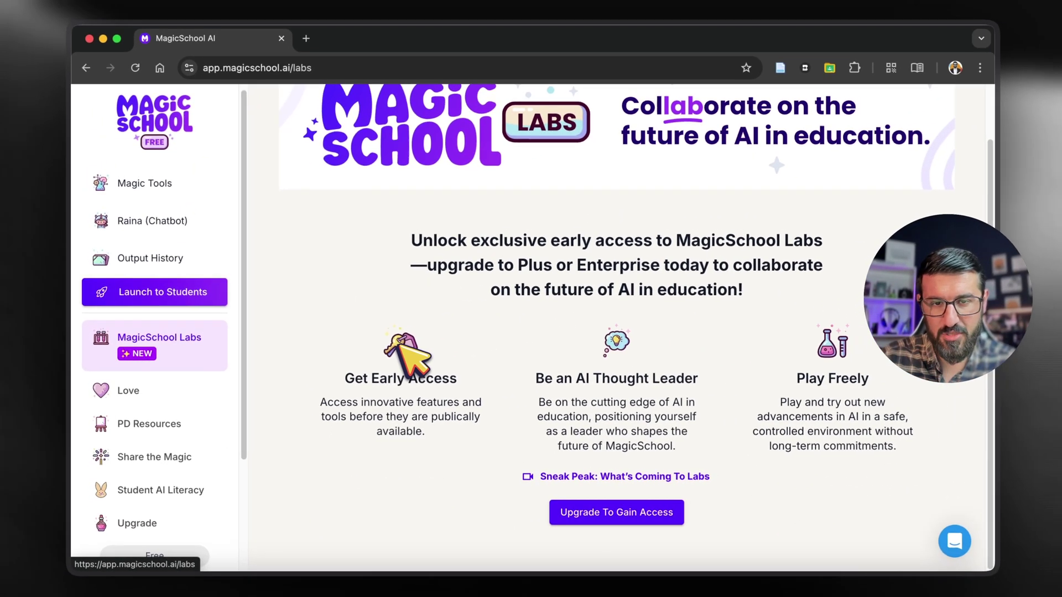
Step: Return from the Labs page to the Magic Tools dashboard via the sidebar
scroll(139, 427, "down", 2)
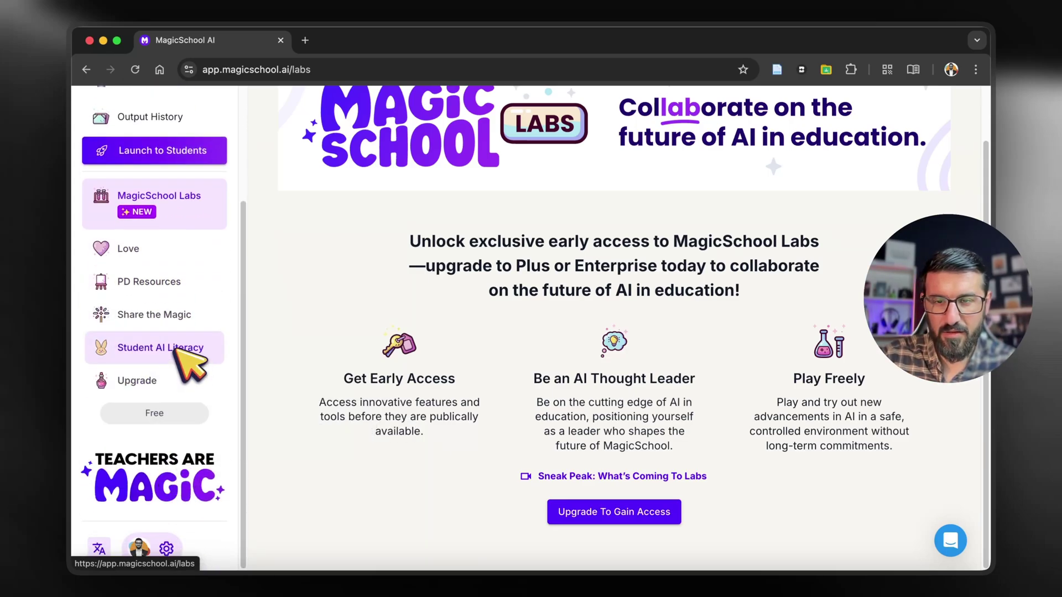
scroll(210, 333, "up", 5)
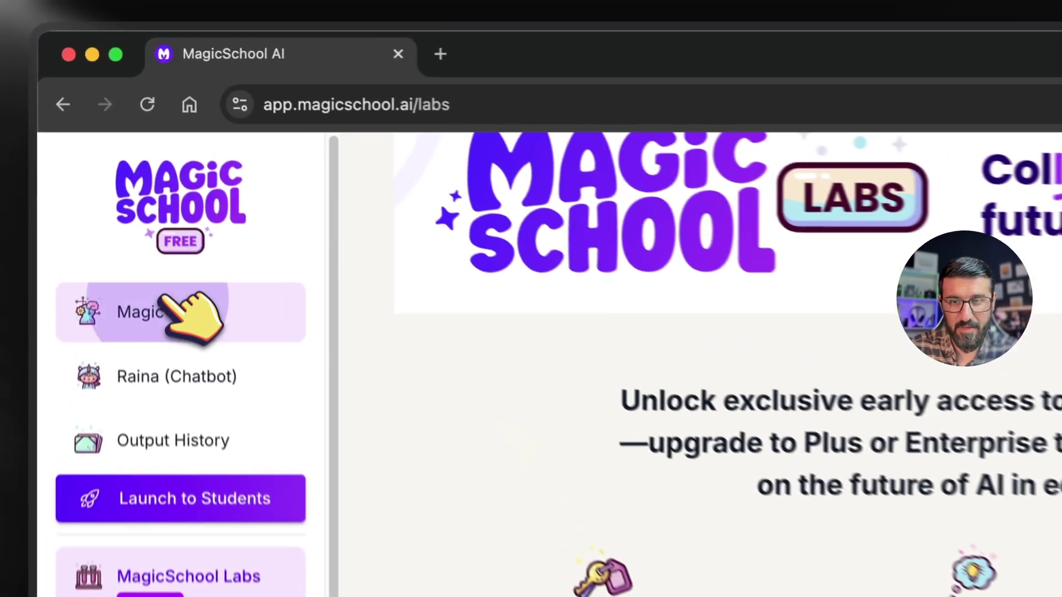
left_click(157, 203)
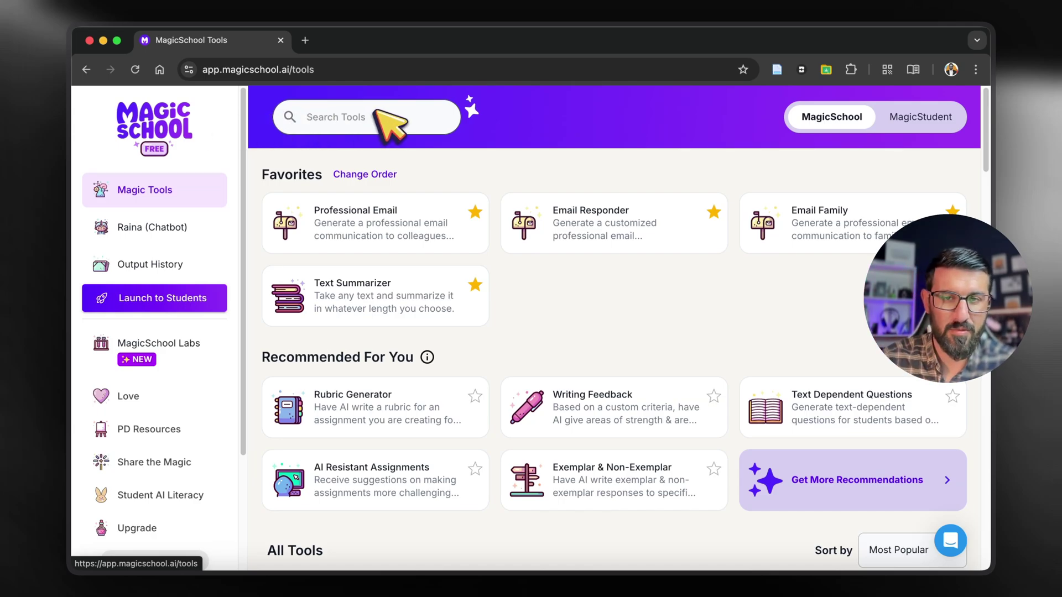
Step: Go to schoolai.com and sign in to reach the SchoolAI Launchpad
left_click(301, 69)
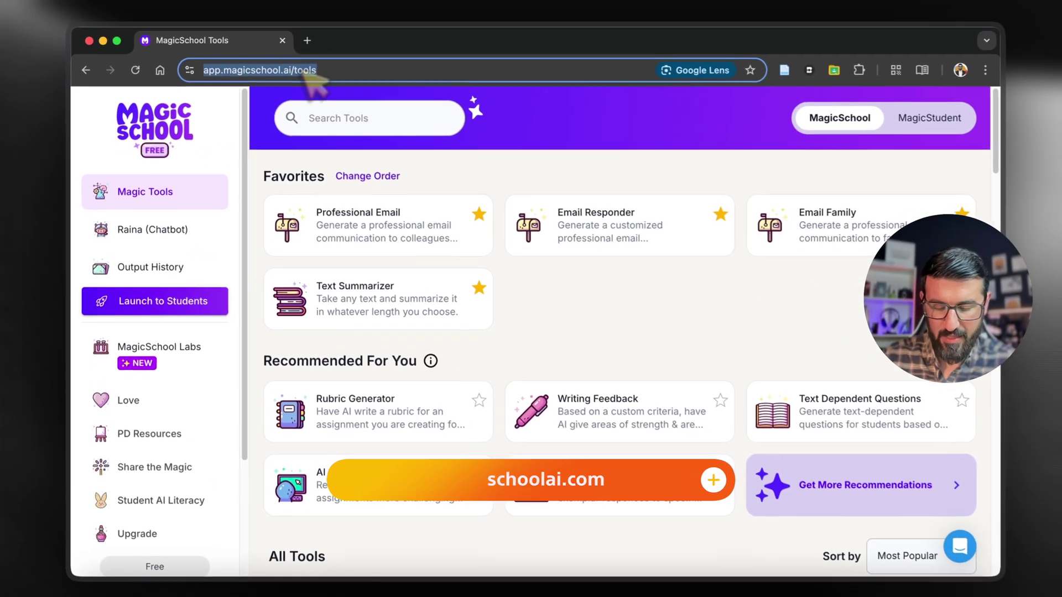
type("sch")
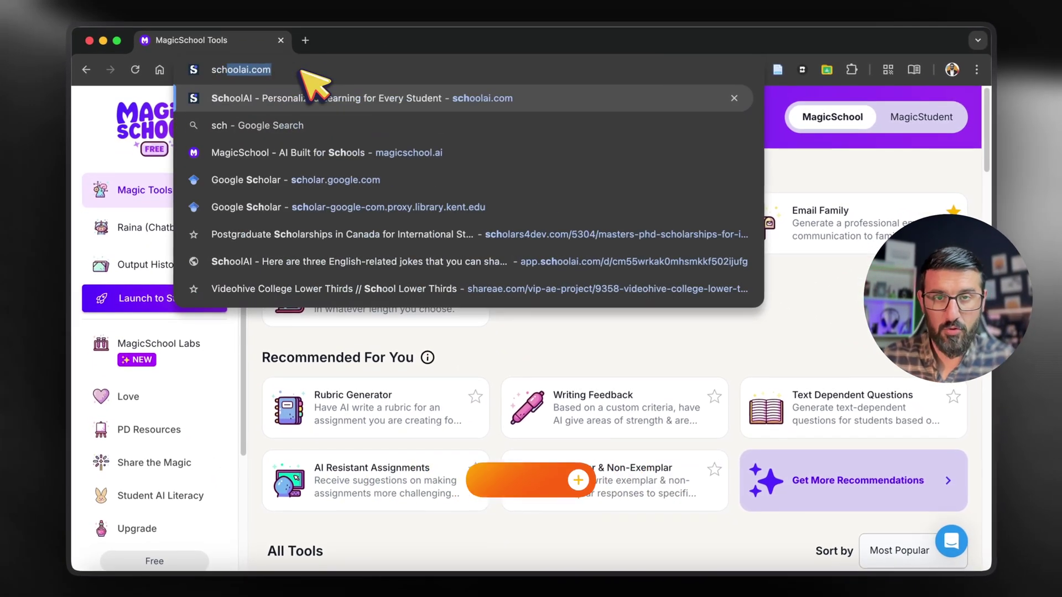
type("ool")
key("Return")
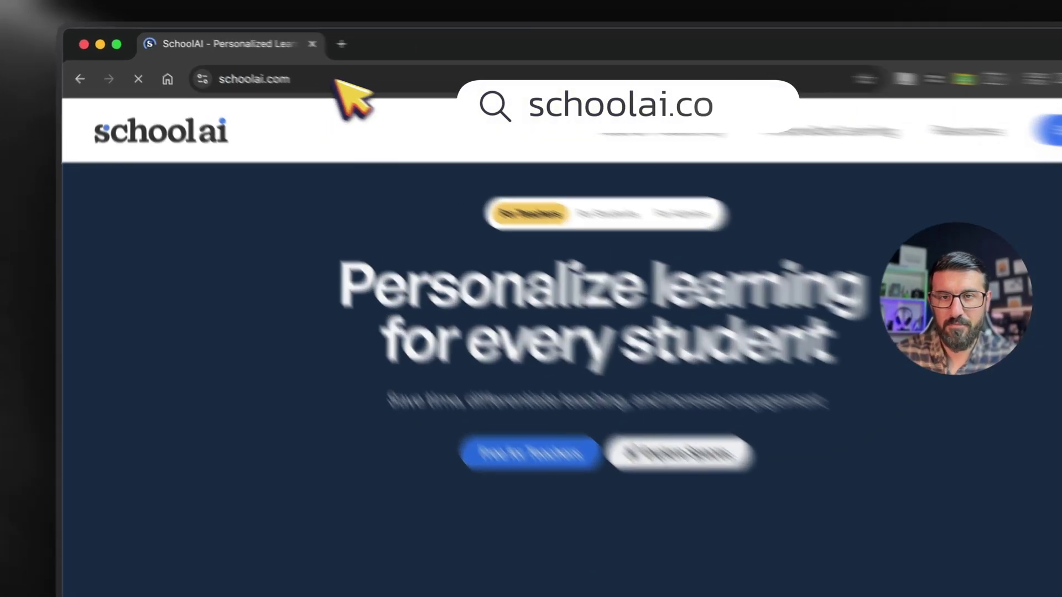
left_click(335, 81)
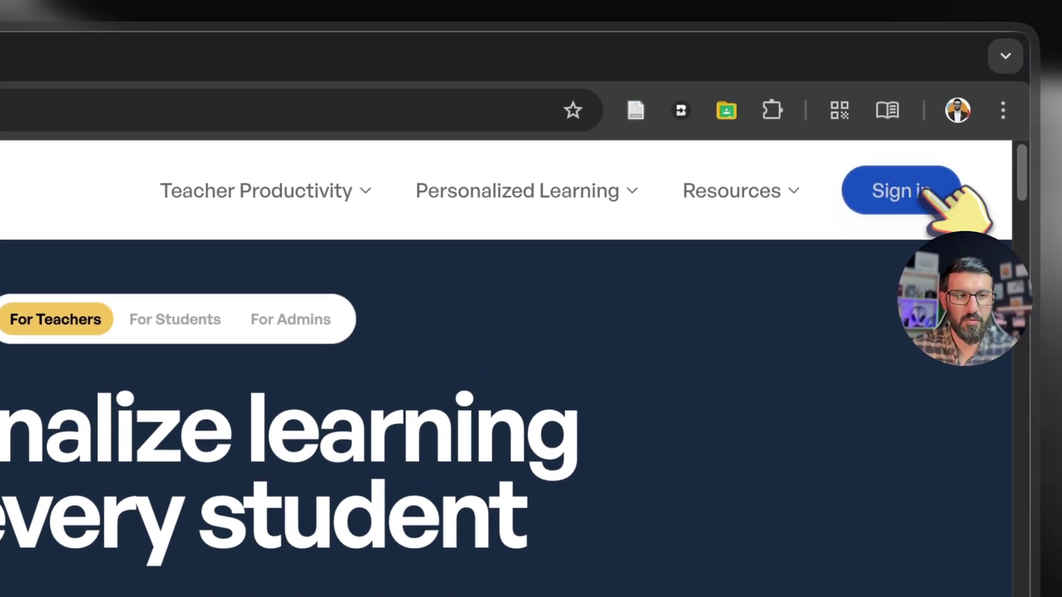
left_click(921, 113)
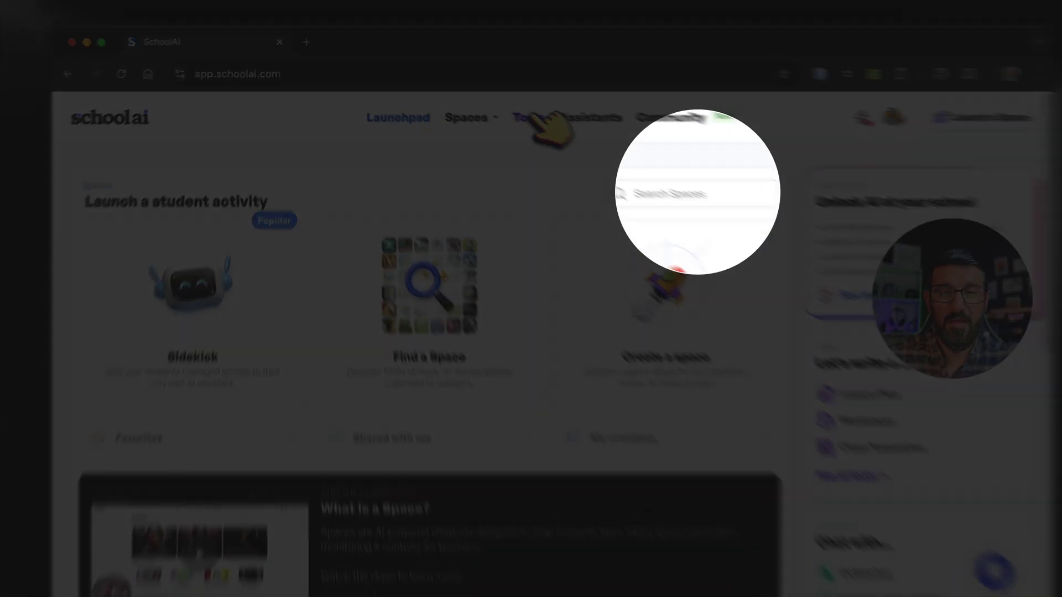
Step: Browse SchoolAI's tool cards (Worksheet, Lesson Plan, Rubric) and pick Multiple Choice Quiz
left_click(517, 109)
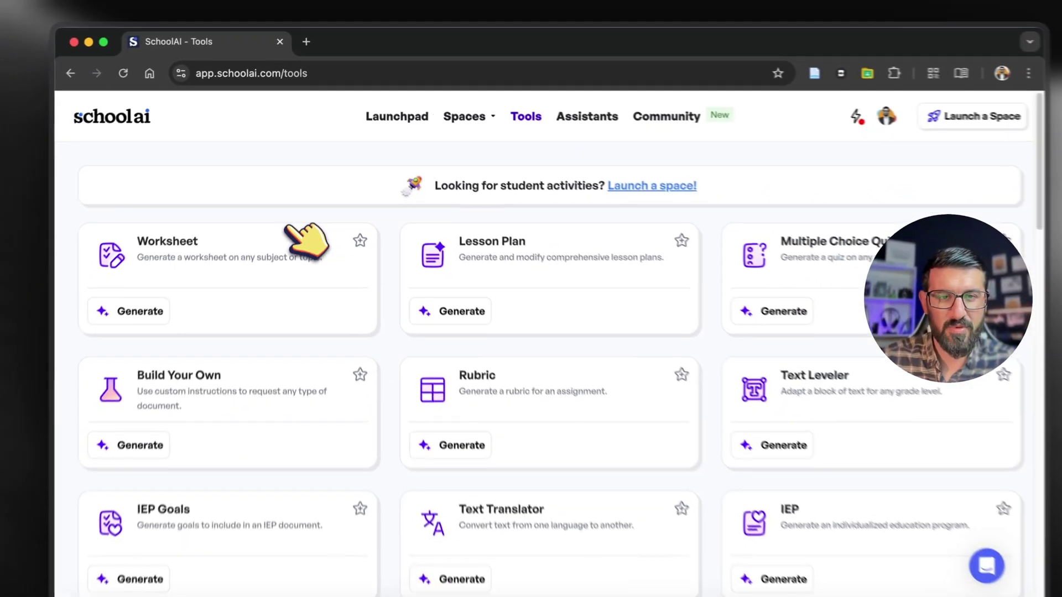
scroll(368, 238, "down", 3)
scroll(544, 319, "down", 3)
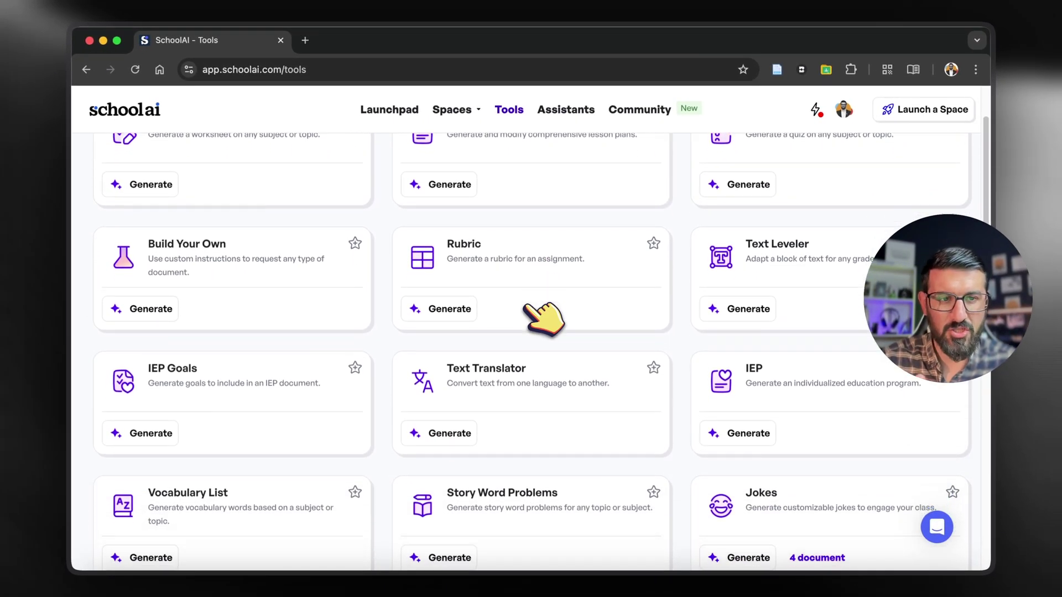
scroll(544, 316, "down", 10)
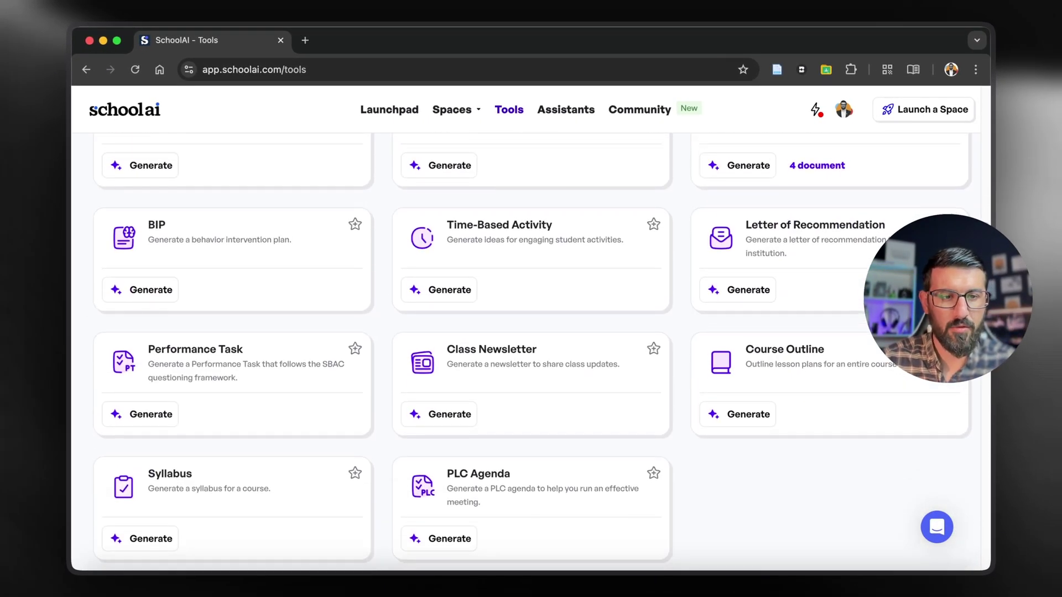
scroll(517, 310, "up", 7)
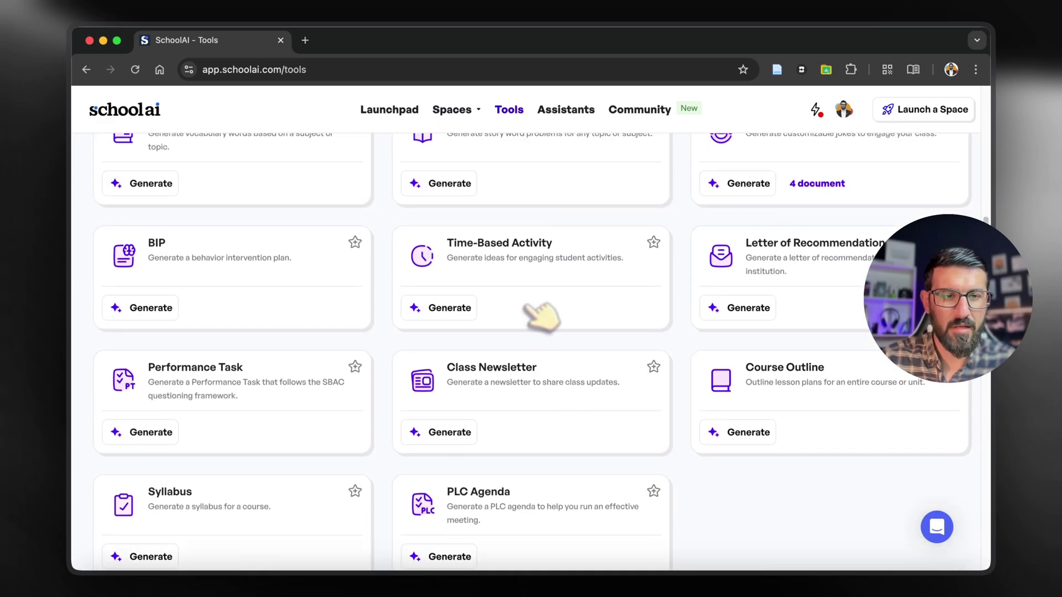
scroll(808, 257, "up", 4)
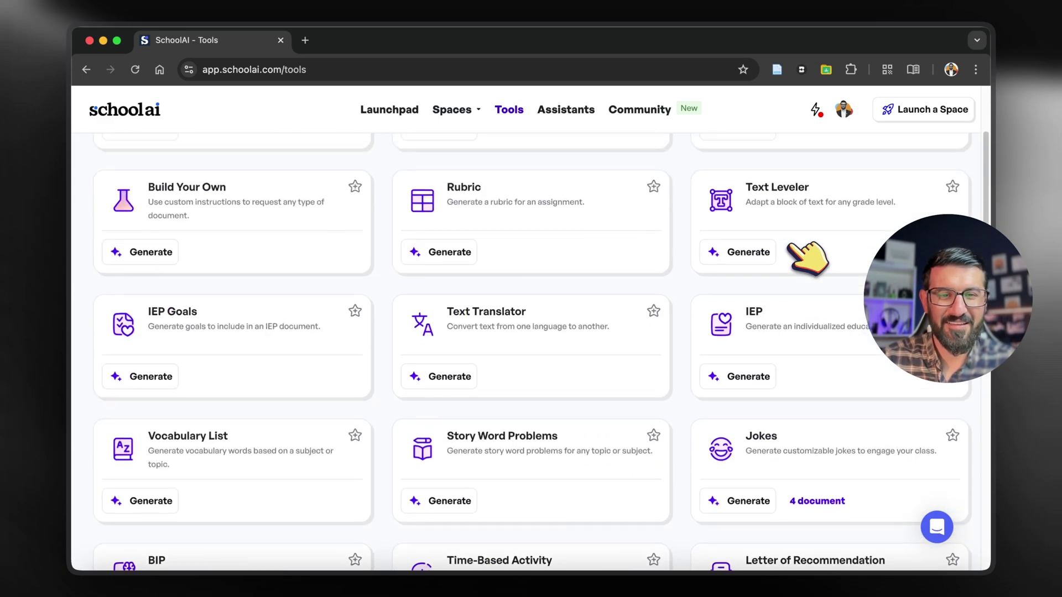
scroll(694, 280, "up", 1)
scroll(474, 260, "up", 2)
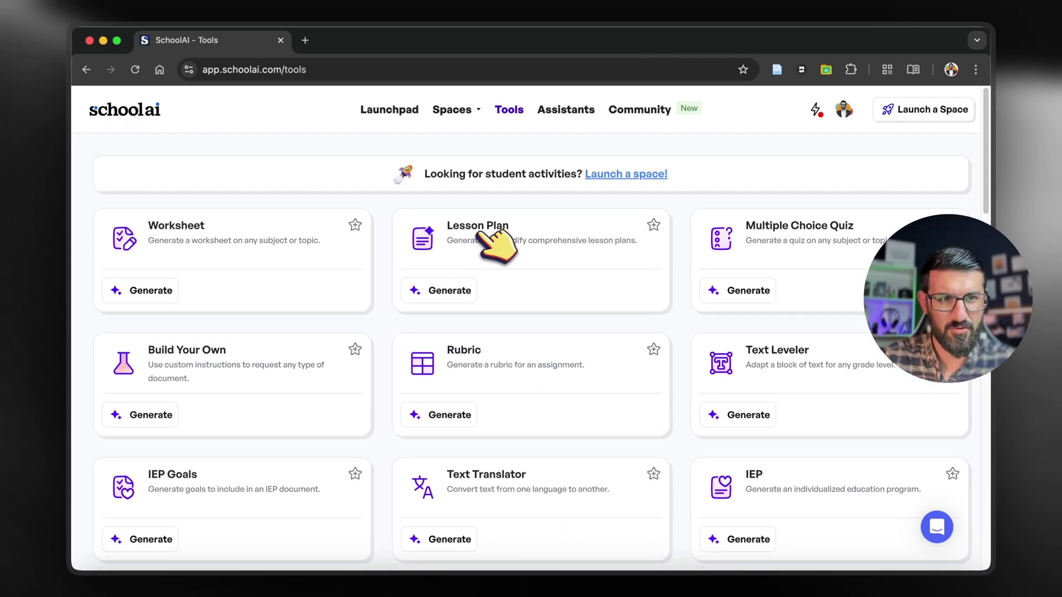
left_click(772, 285)
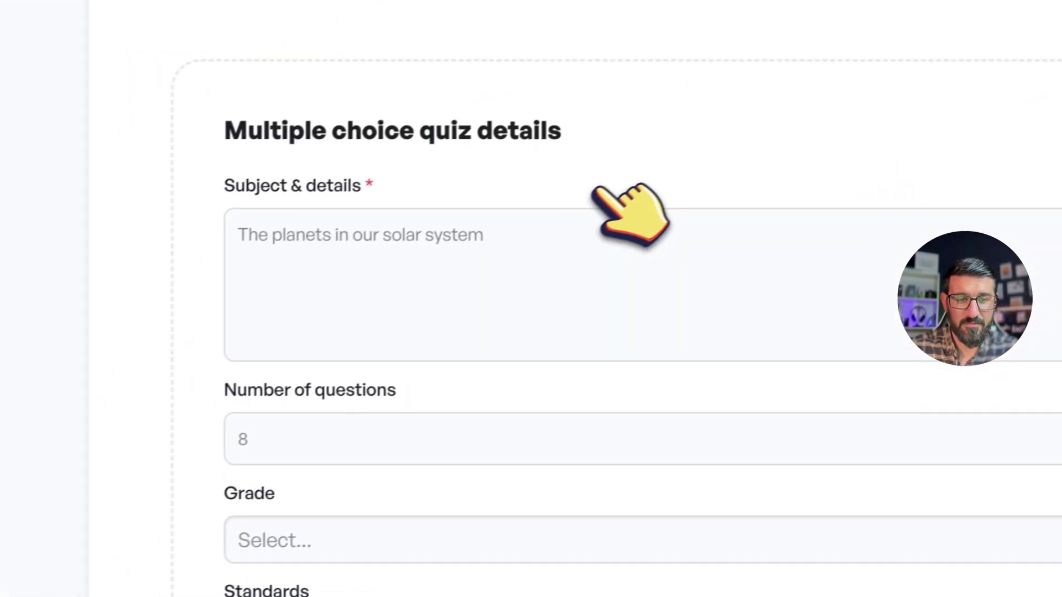
Step: Set the Multiple Choice Quiz to 1 question with grade Other, then go to Assistants
scroll(450, 219, "down", 5)
scroll(439, 154, "up", 5)
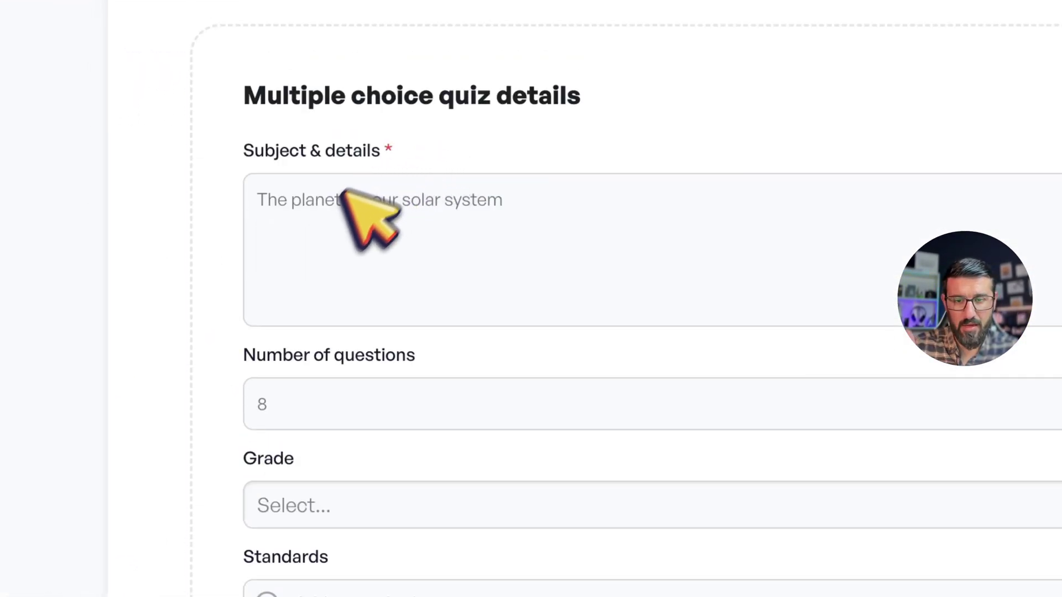
left_click(345, 194)
left_click(332, 406)
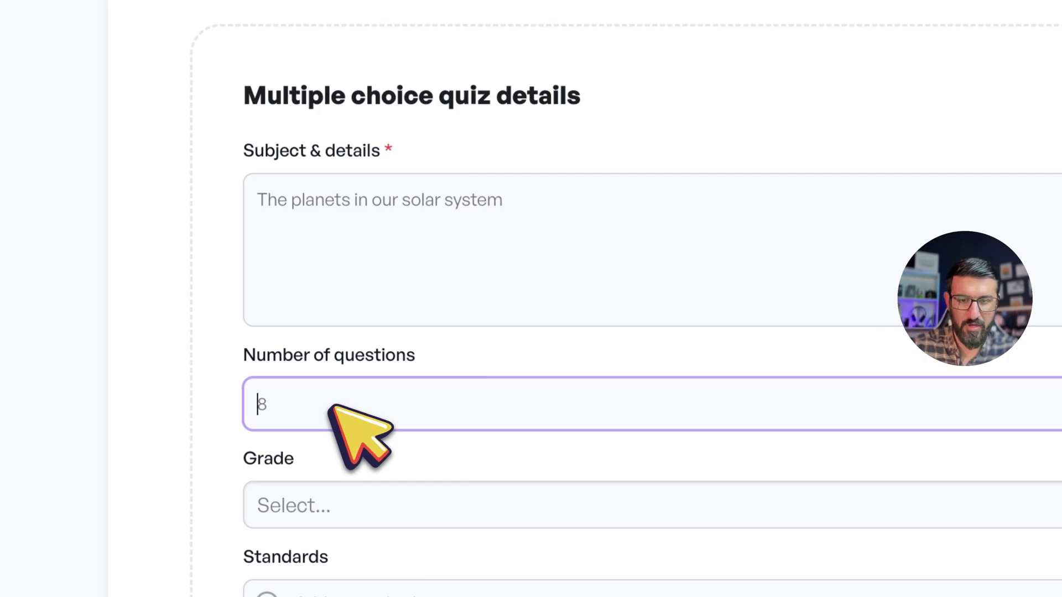
type("1")
scroll(332, 408, "down", 5)
left_click(332, 212)
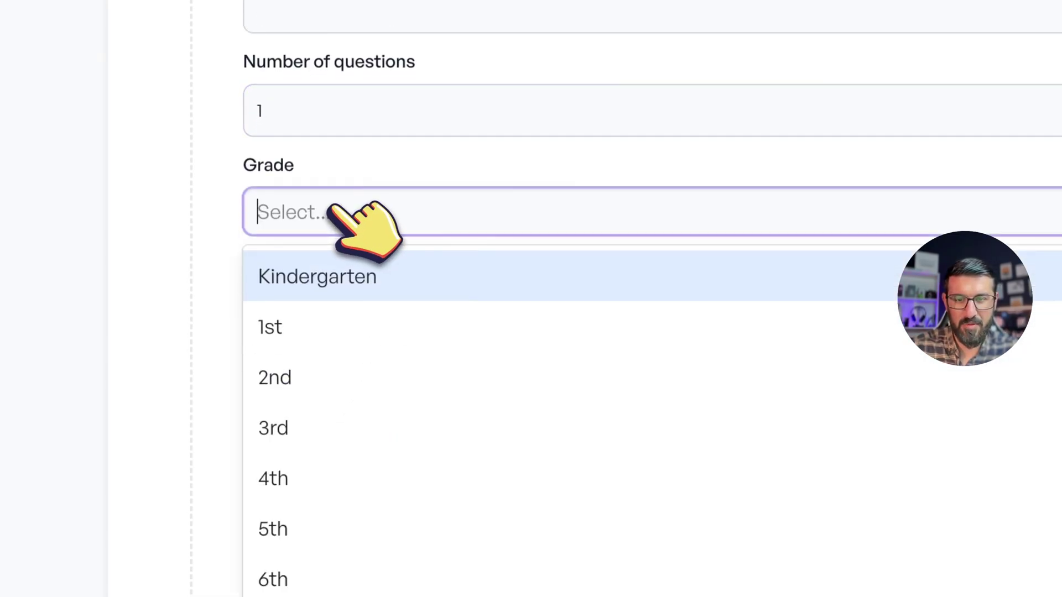
scroll(367, 426, "down", 5)
left_click(451, 494)
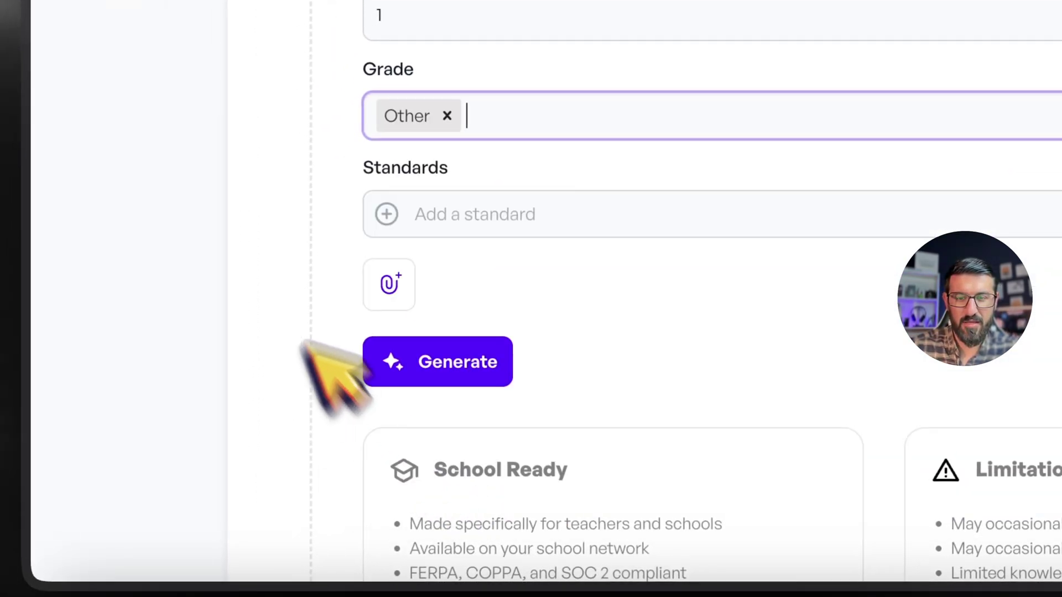
scroll(303, 342, "down", 5)
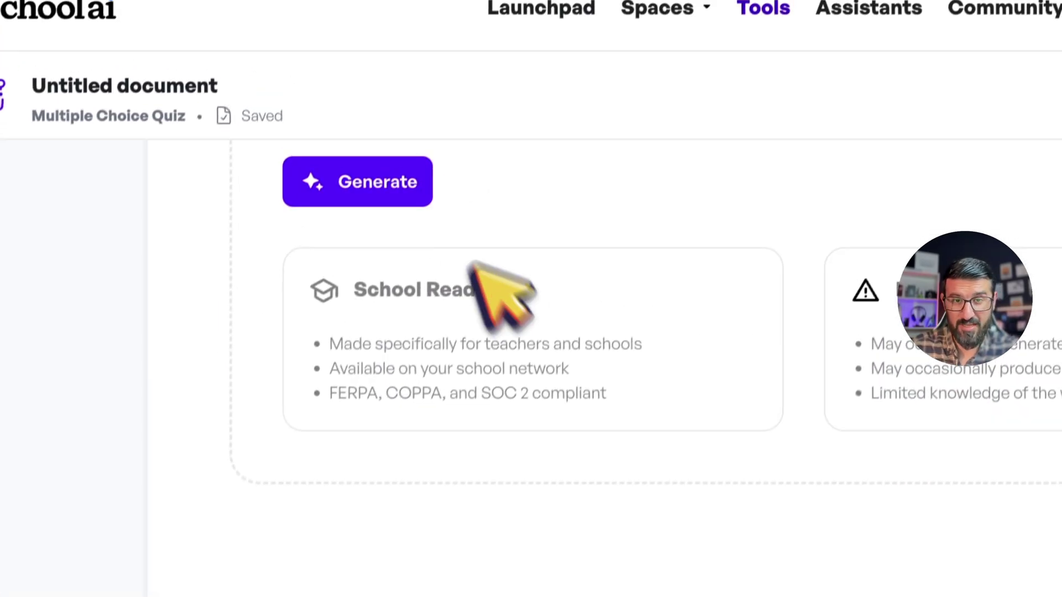
scroll(475, 271, "up", 10)
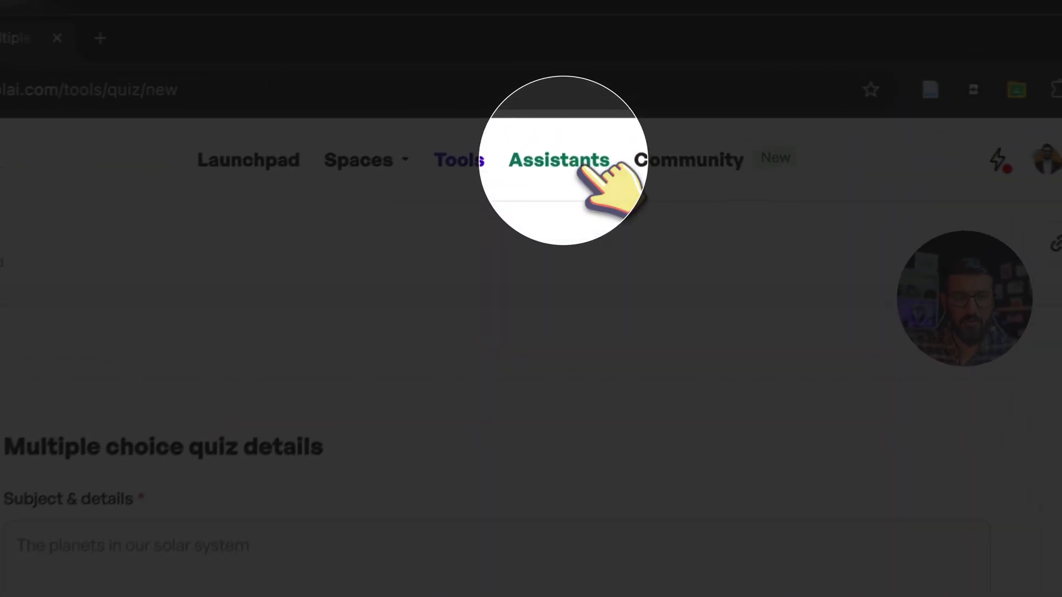
left_click(581, 167)
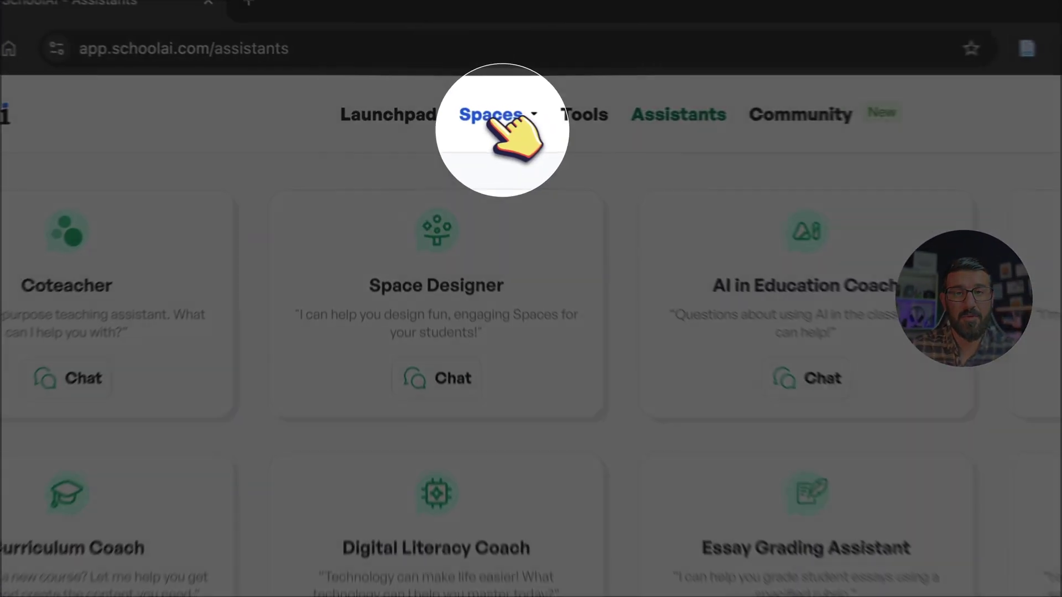
Step: Go to the Spaces Discover library from the Spaces menu
left_click(453, 110)
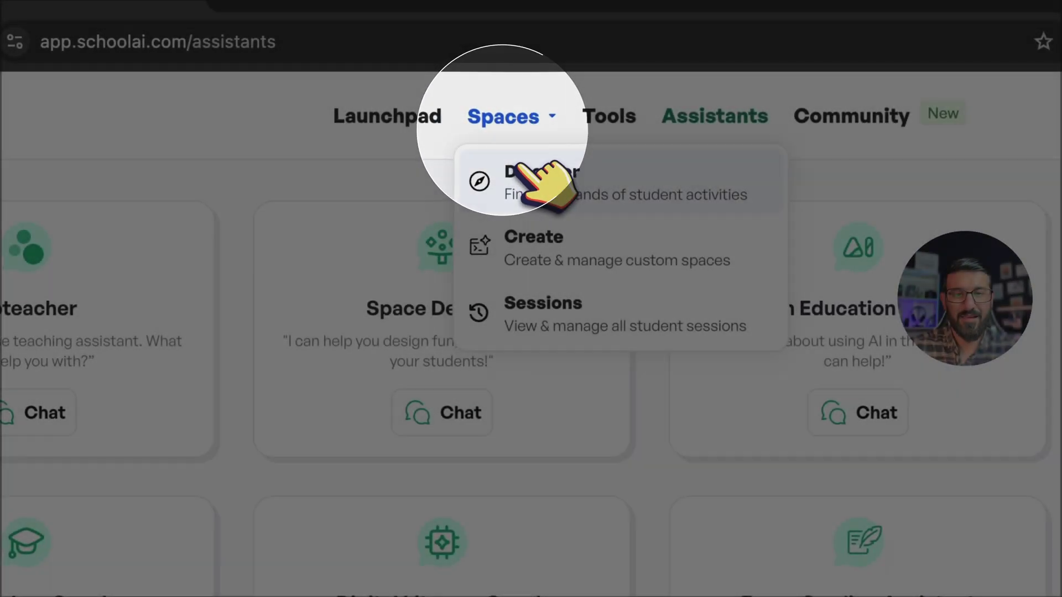
left_click(517, 174)
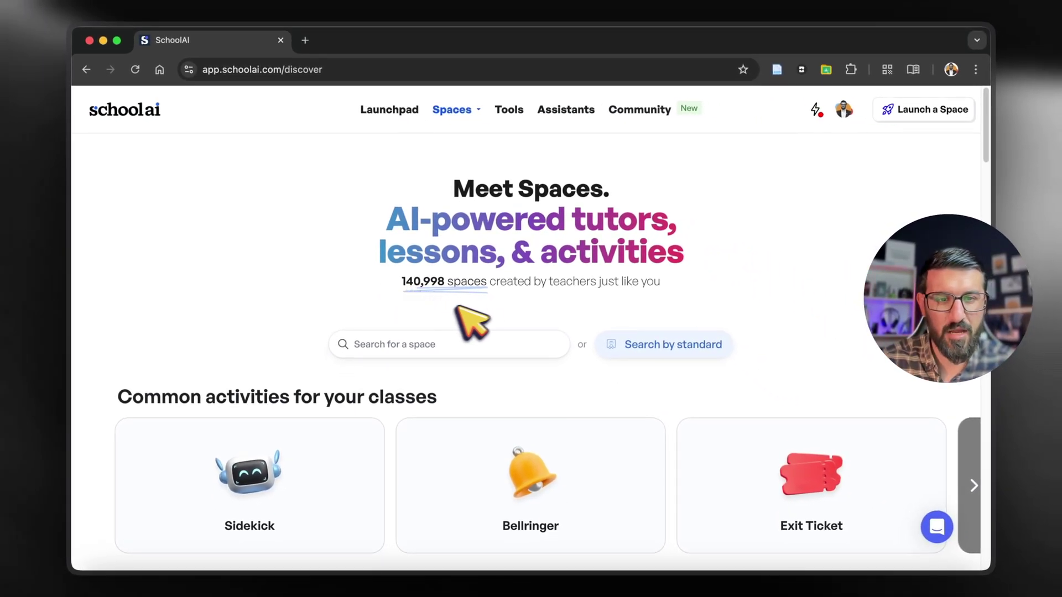
Step: Search the Spaces library for 'world history' and scroll through the results
scroll(520, 341, "down", 1)
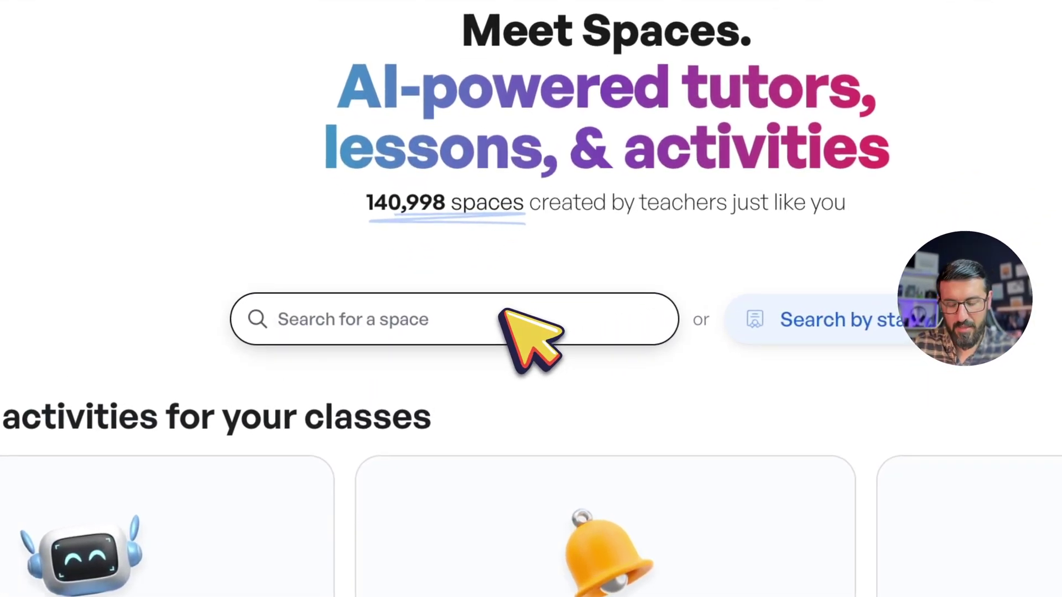
type("world history")
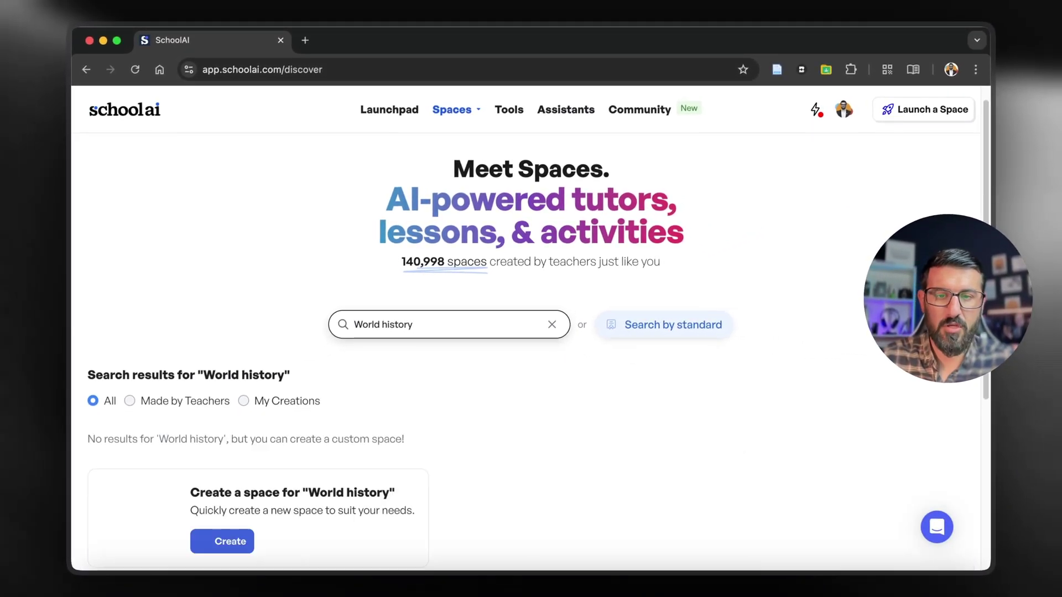
scroll(390, 313, "down", 3)
scroll(387, 309, "down", 2)
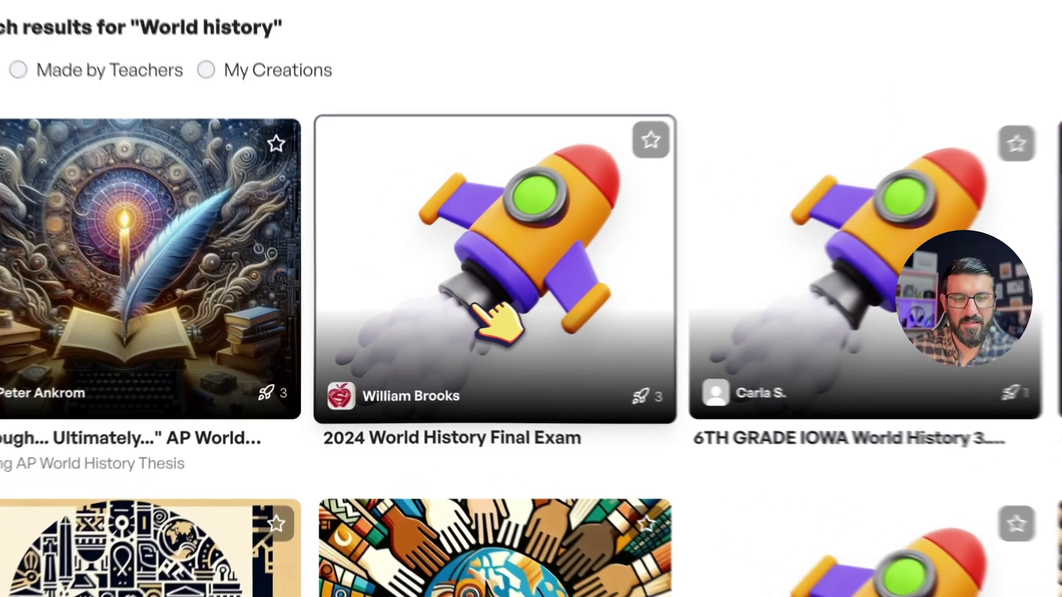
Step: Launch the 2024 World History Final Exam space, skip student invites, and return to Launchpad
left_click(412, 326)
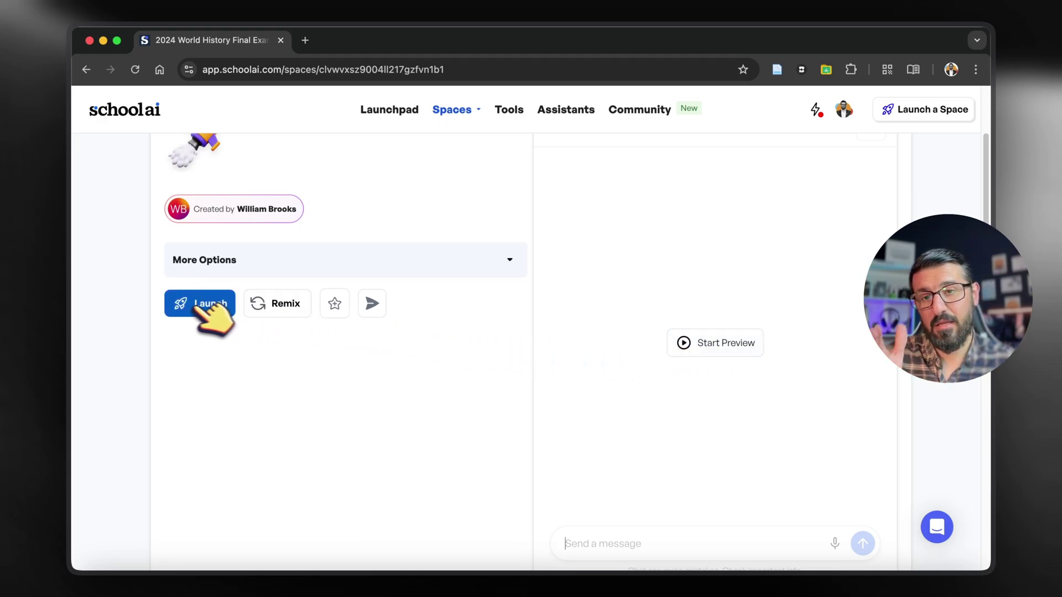
left_click(201, 303)
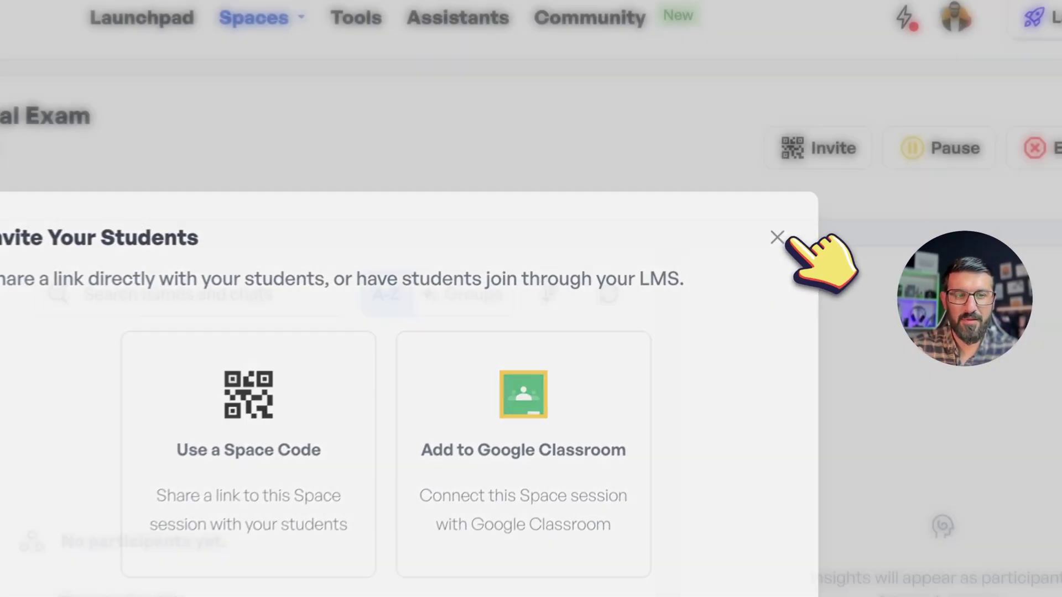
left_click(752, 230)
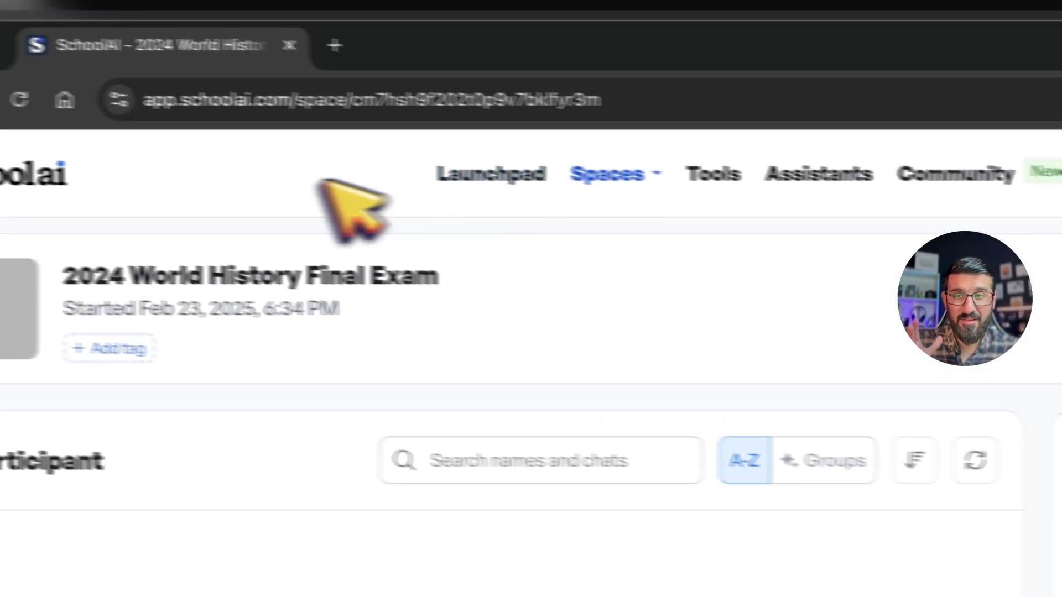
left_click(23, 175)
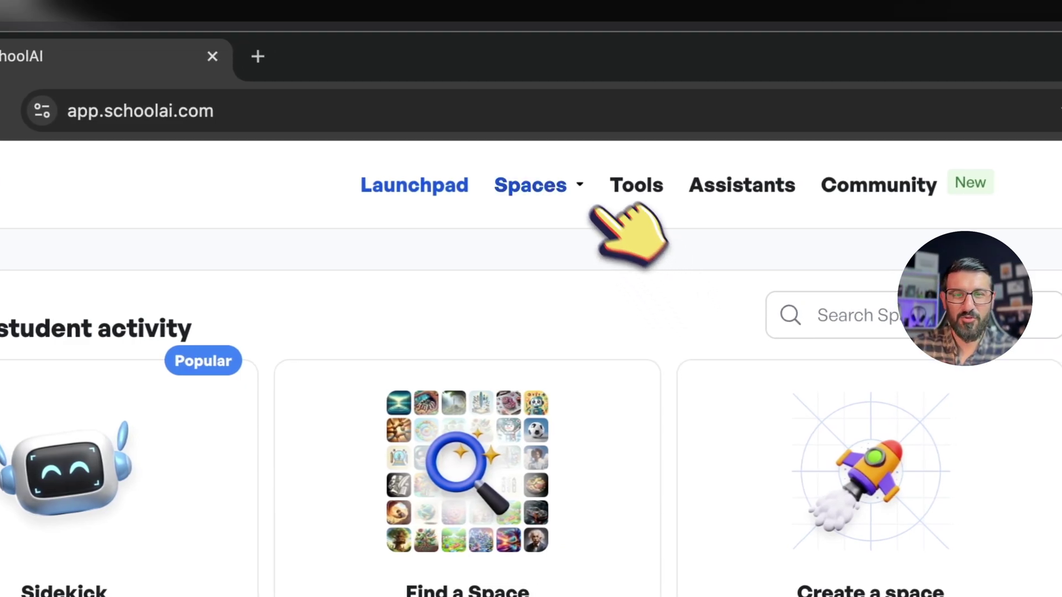
Step: Go to briskteaching.com, trimming the extra page path from the address
left_click(575, 188)
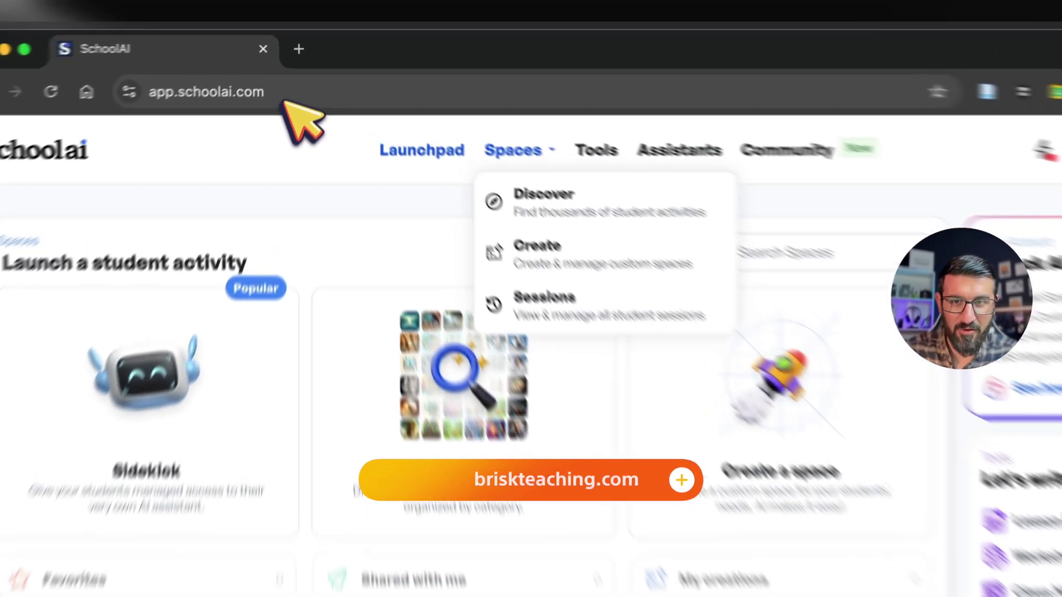
left_click(292, 71)
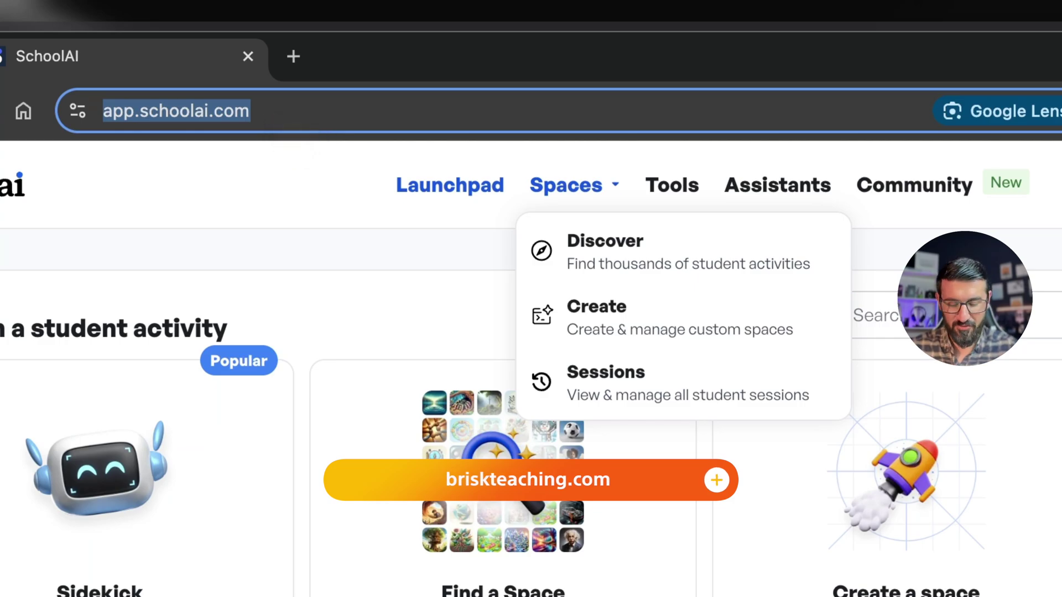
type("briskteac")
key("Return")
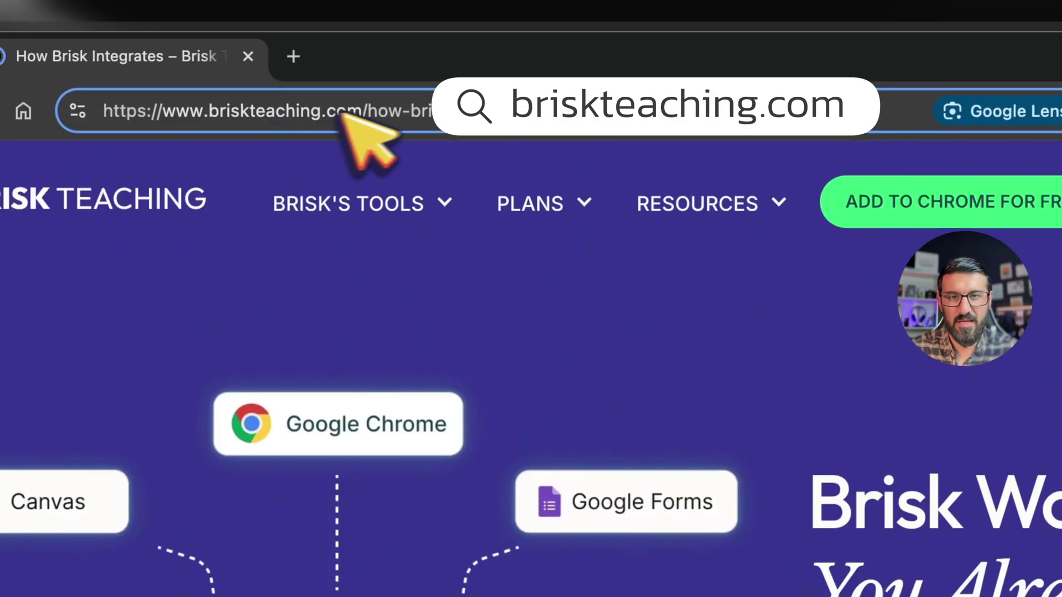
left_click_drag(376, 108, 724, 124)
key("BackSpace")
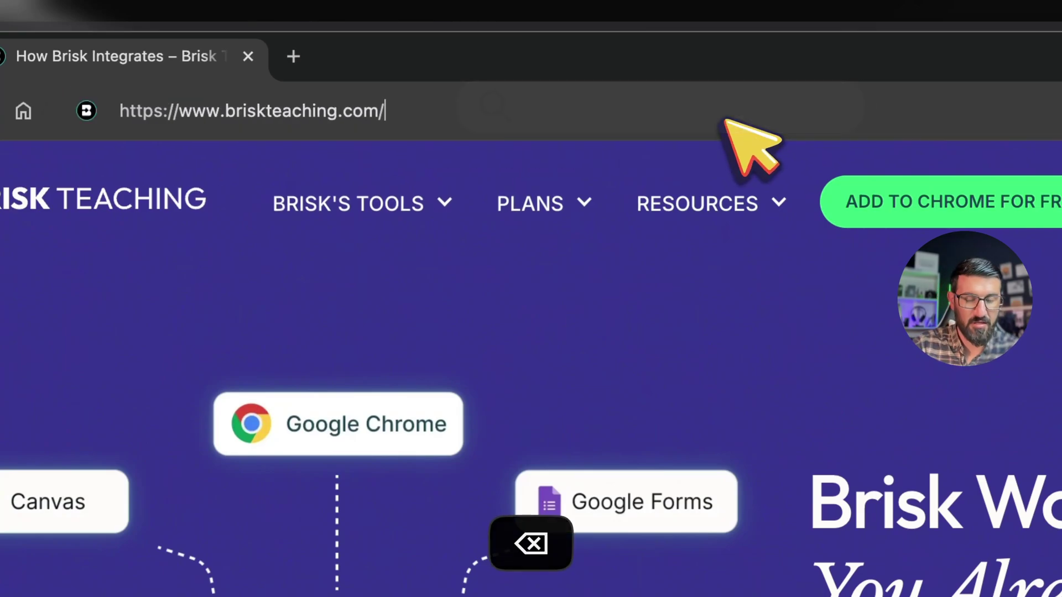
key("Return")
left_click_drag(354, 117, 89, 108)
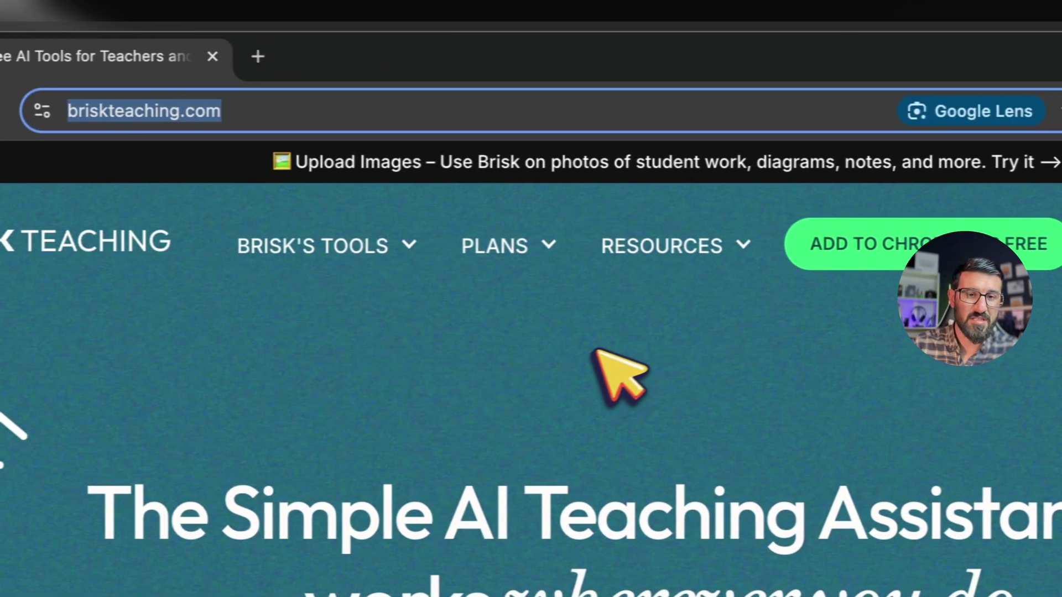
left_click(598, 352)
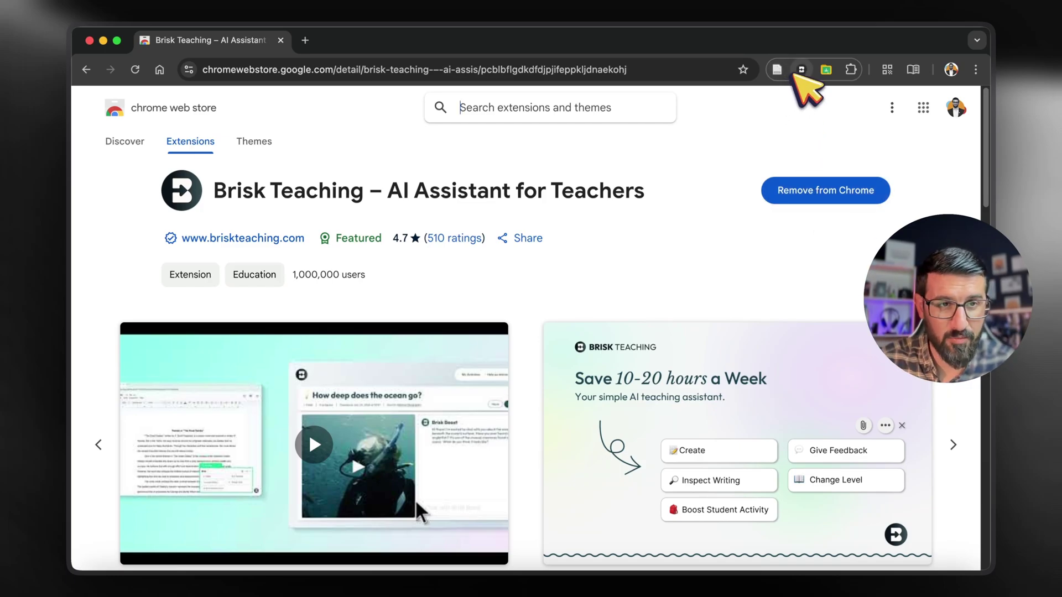
Step: Confirm Brisk is among the installed extensions, then open briskteaching.com from its toolbar icon
left_click(851, 69)
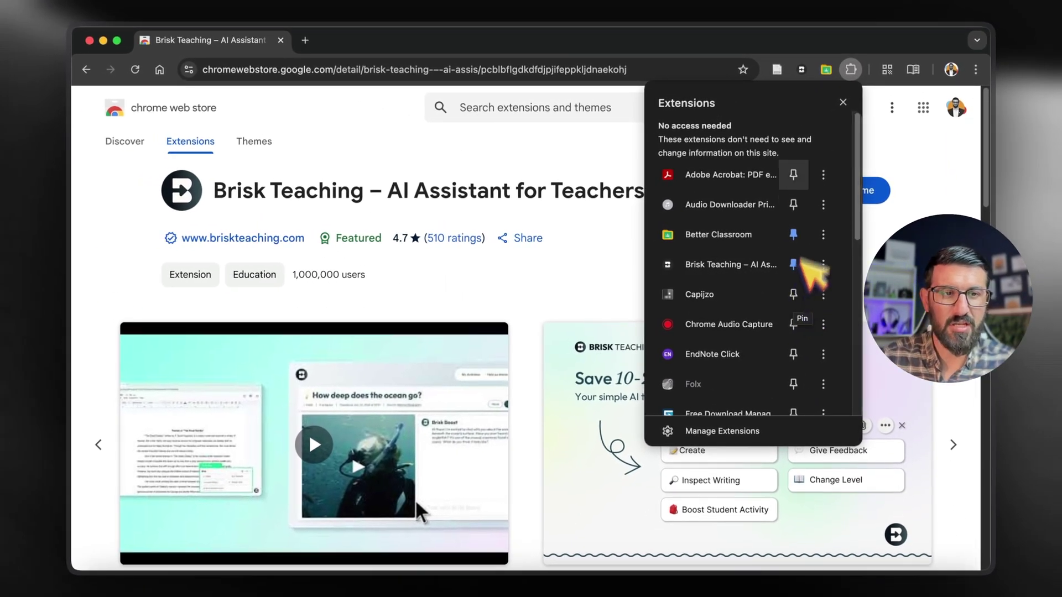
key("Escape")
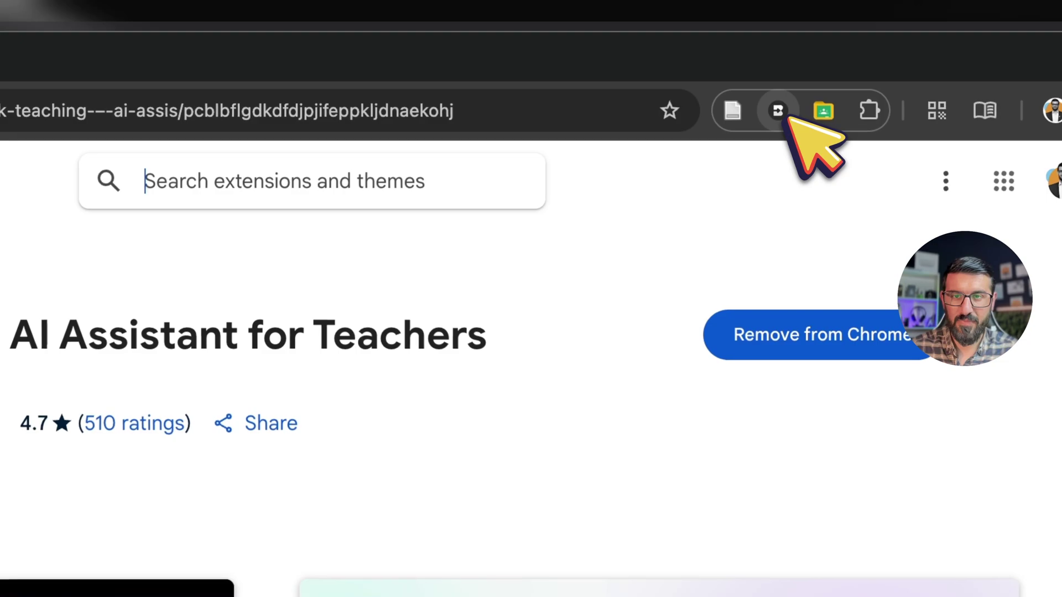
left_click(66, 109)
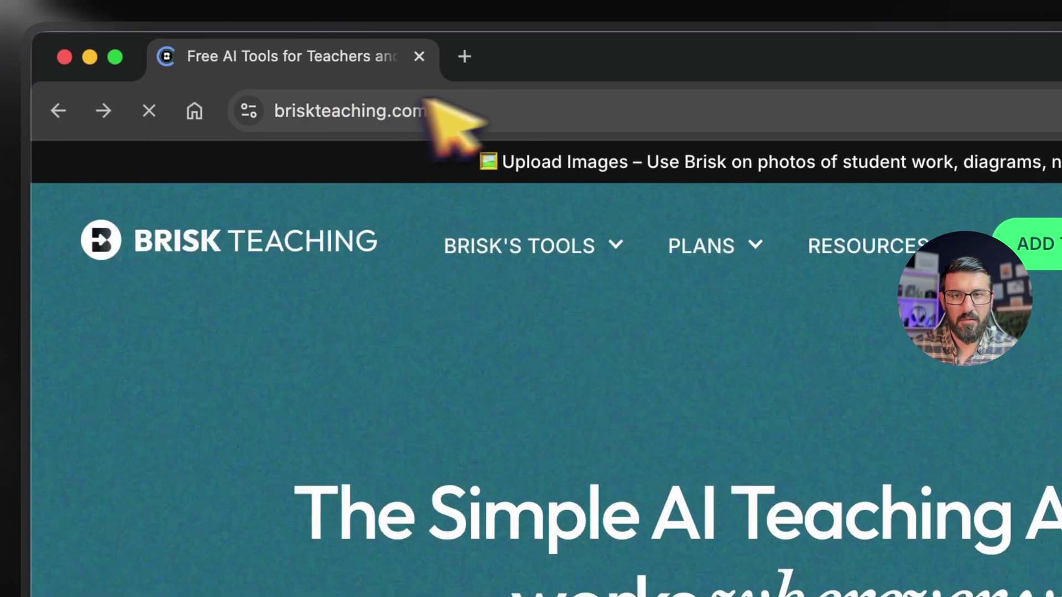
left_click(429, 103)
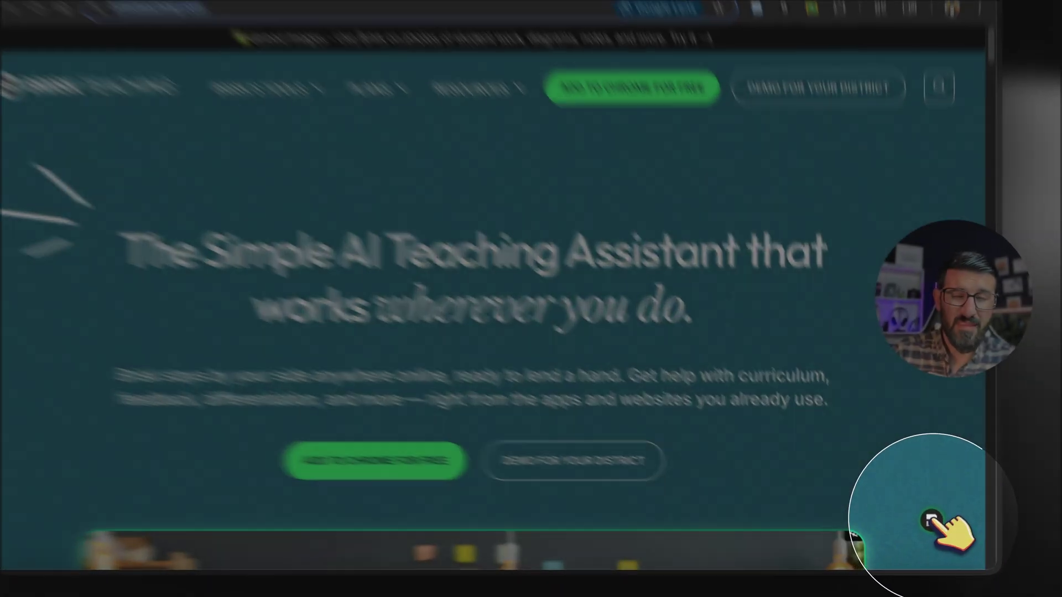
left_click(933, 527)
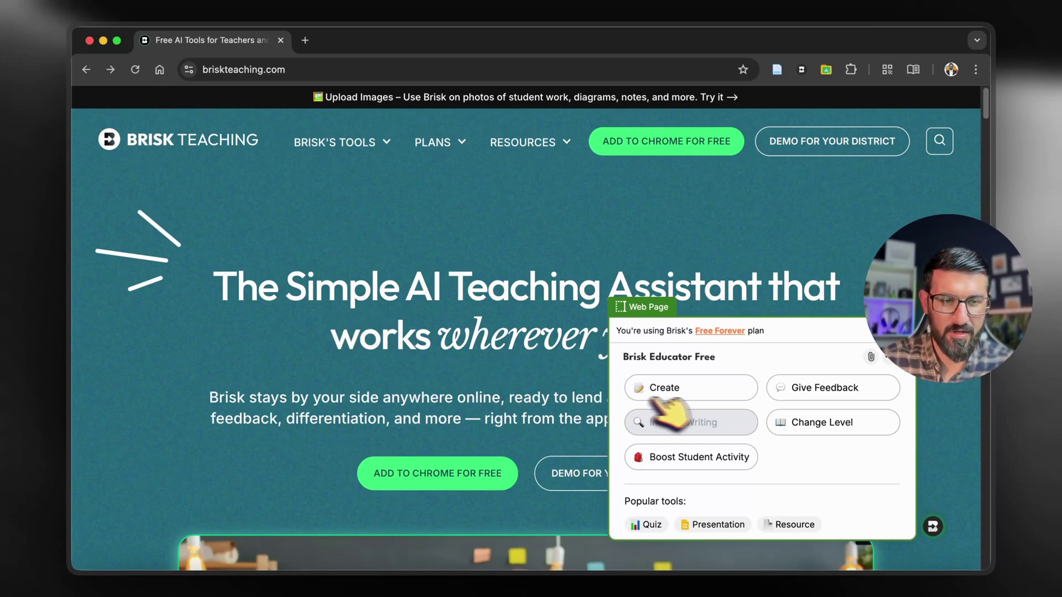
left_click(699, 394)
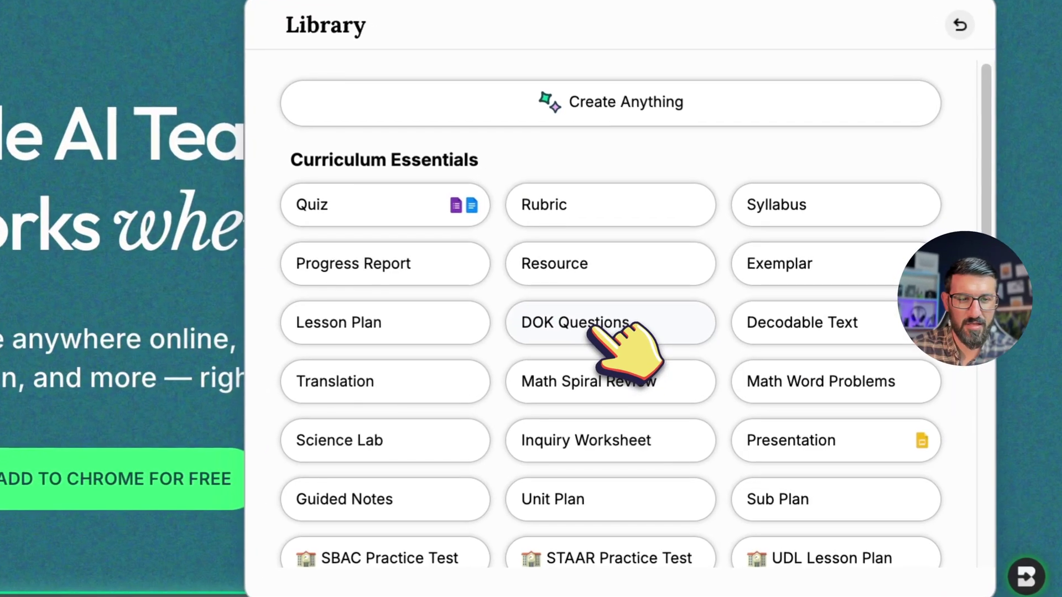
scroll(625, 388, "down", 3)
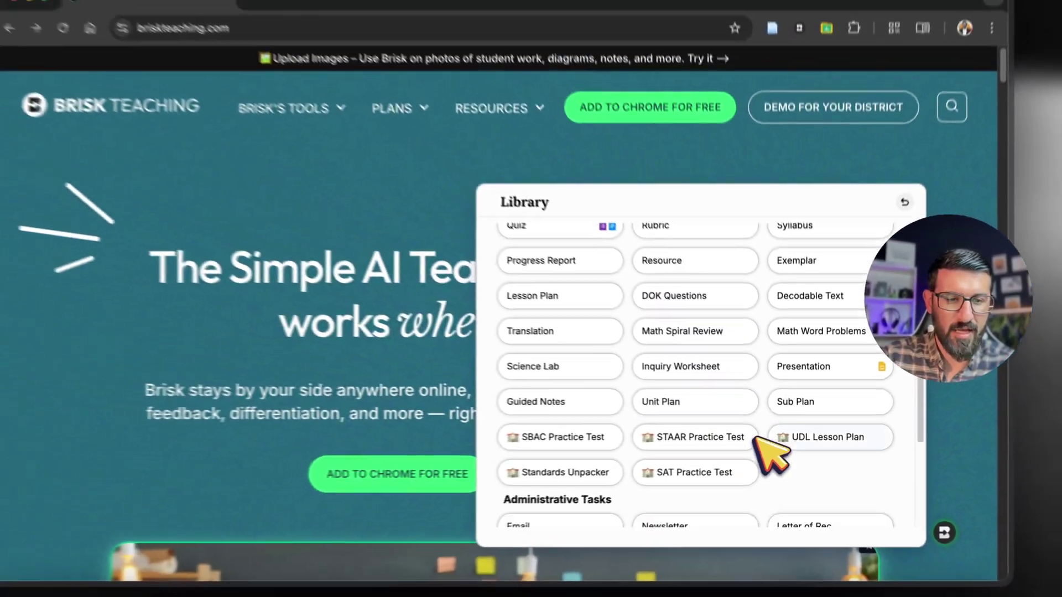
scroll(772, 453, "down", 2)
scroll(774, 454, "up", 5)
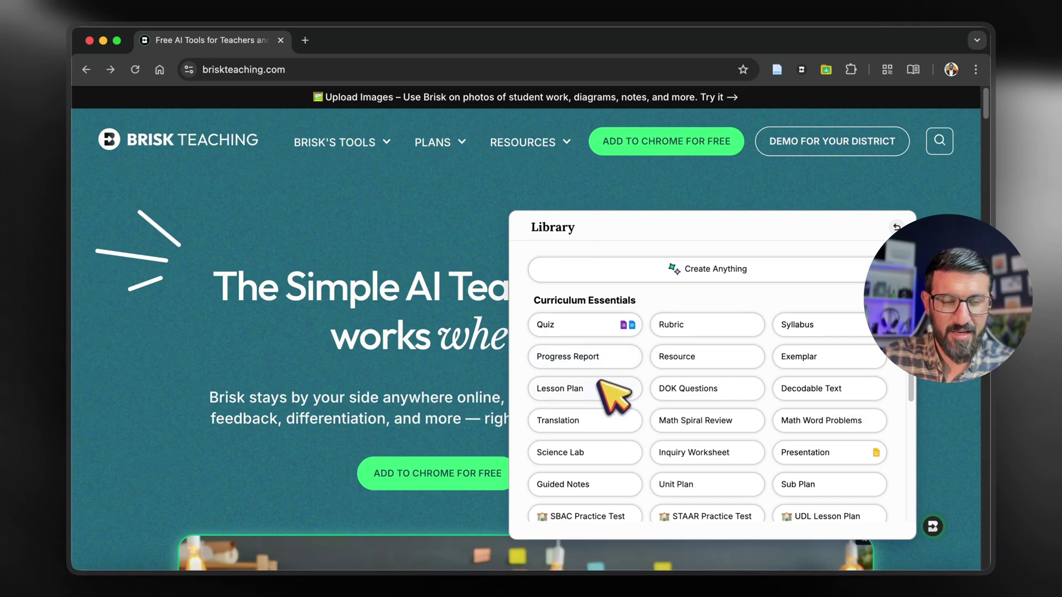
scroll(636, 462, "down", 5)
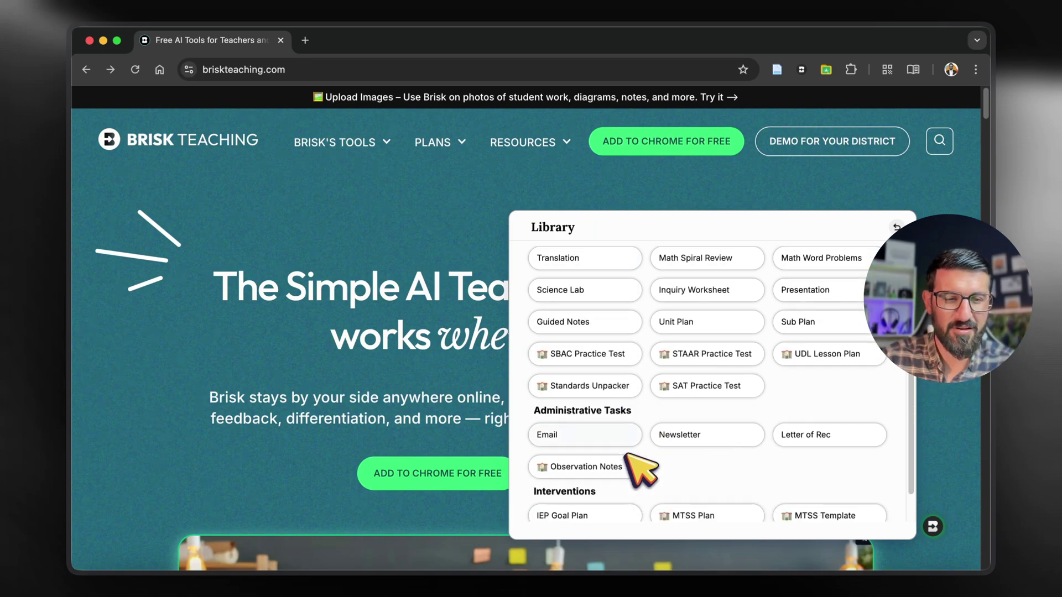
scroll(758, 467, "down", 2)
scroll(839, 450, "up", 5)
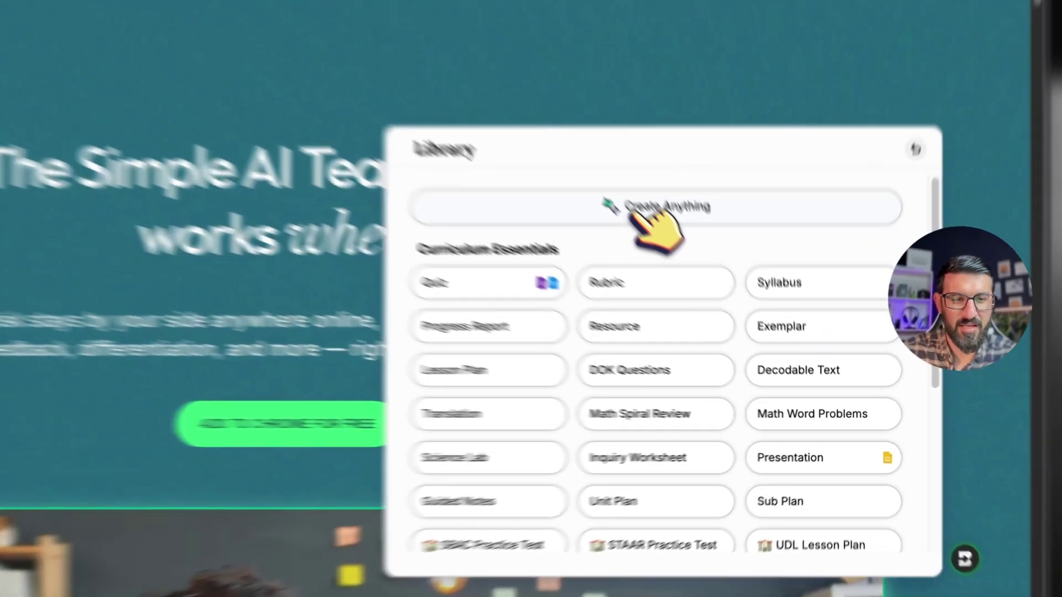
left_click(633, 270)
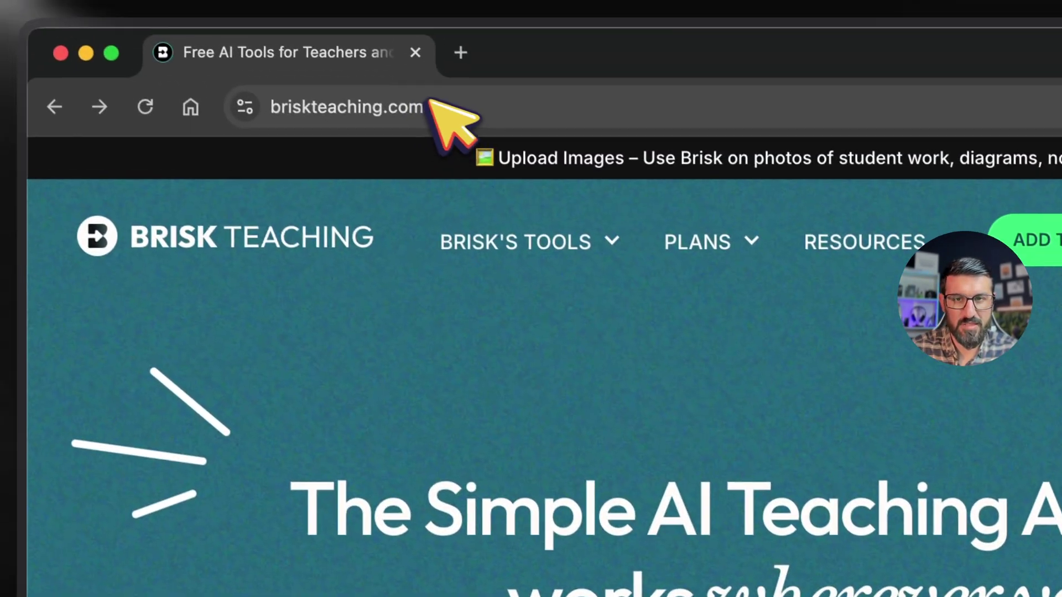
left_click(387, 75)
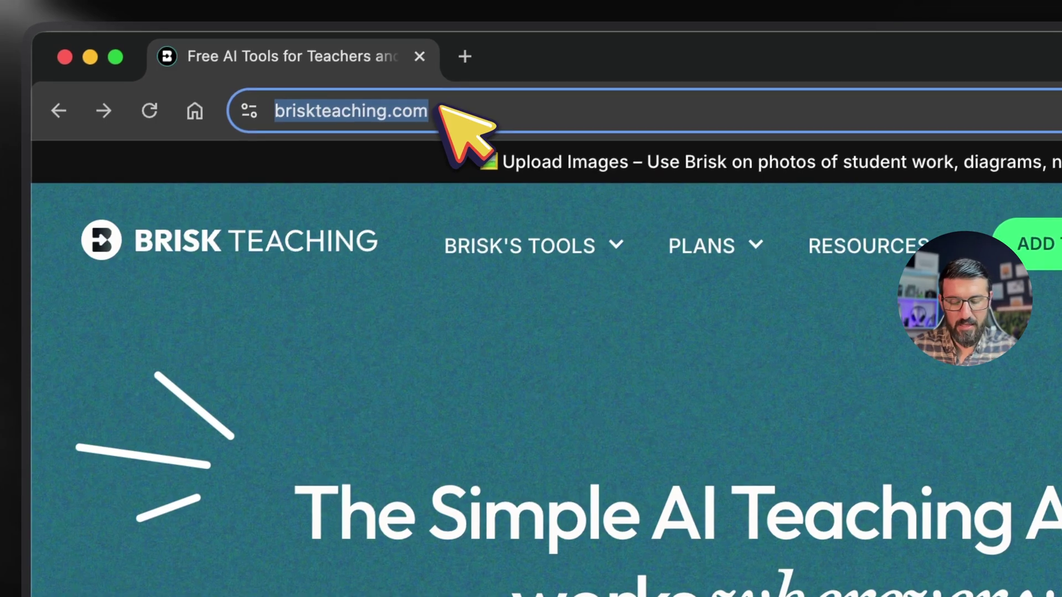
Step: Reach the YouTube website through a web search for 'you'
type("youtube")
key("Return")
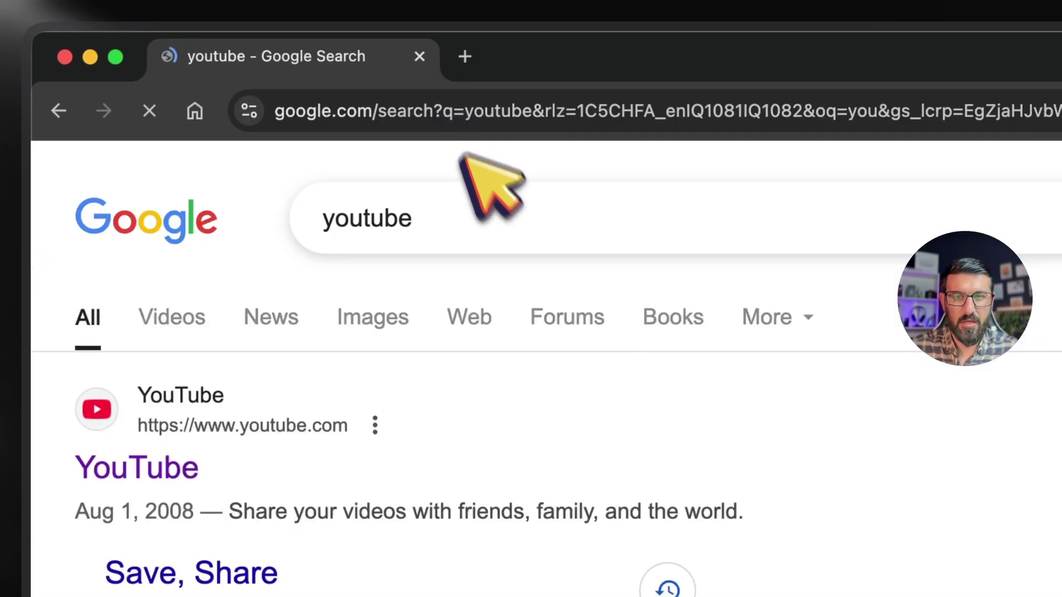
left_click(166, 443)
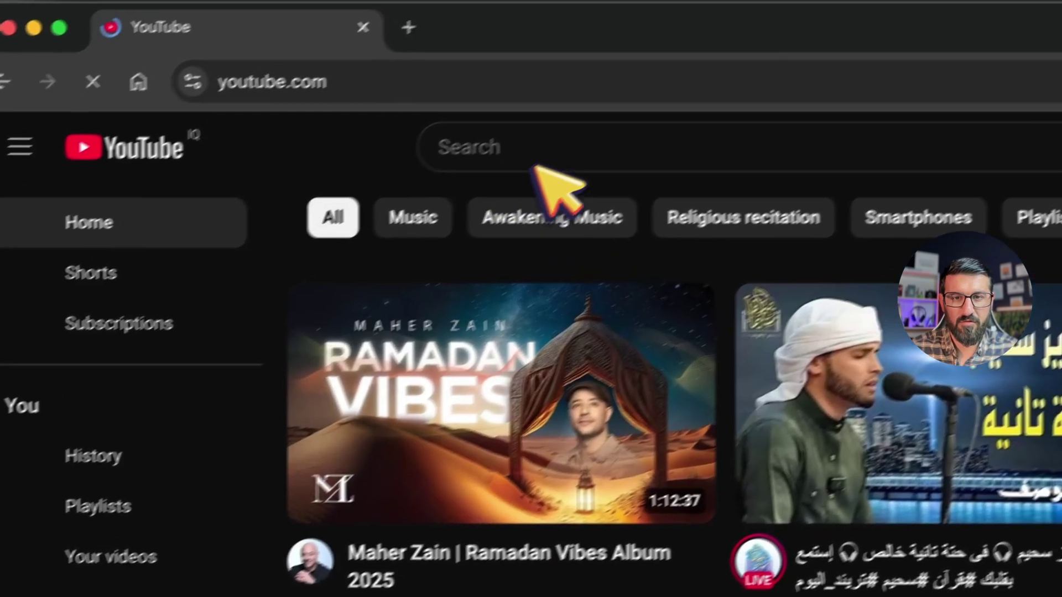
Step: Search YouTube for 'covid19' and open Kurzgesagt's Coronavirus Explained video with Brisk
left_click(609, 127)
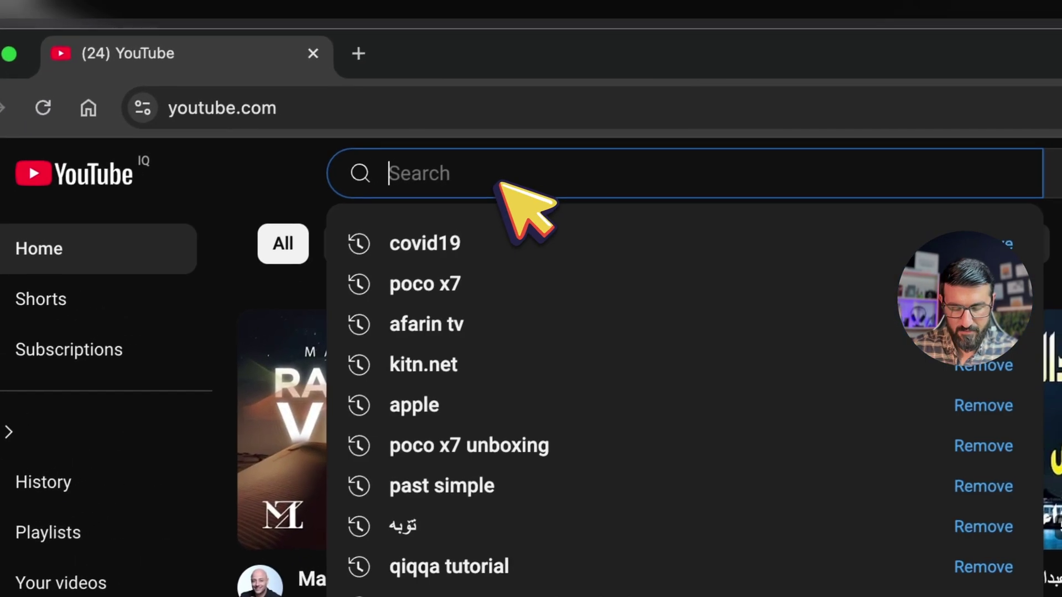
type("covid19")
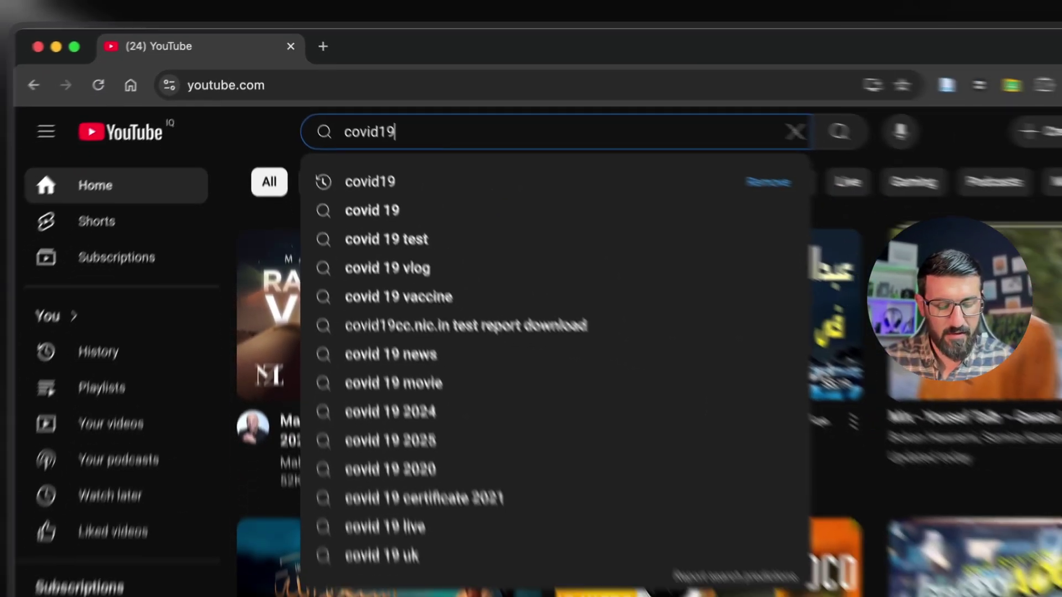
key("Return")
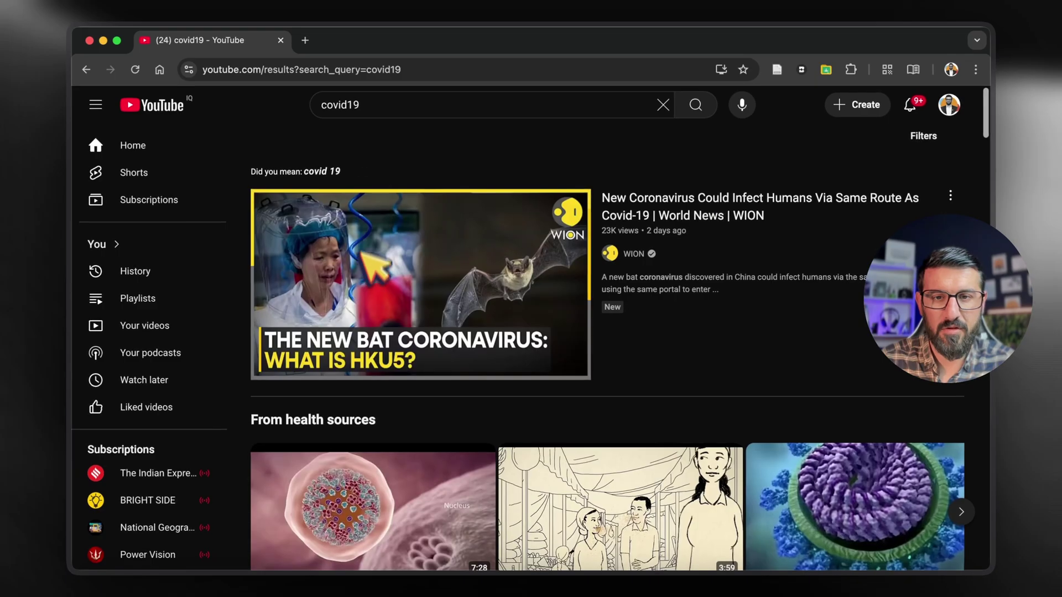
scroll(406, 387, "down", 7)
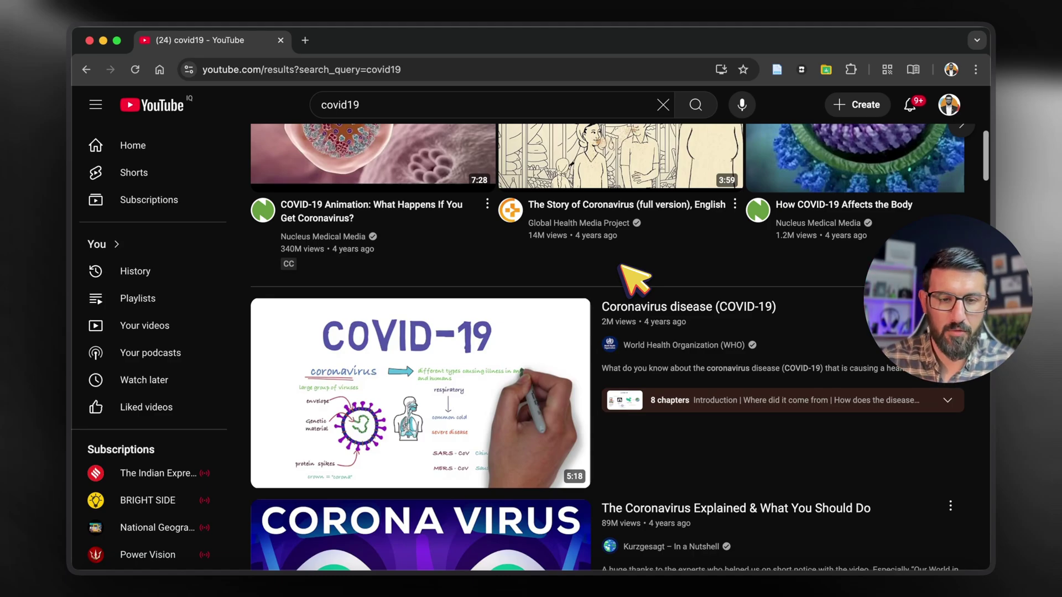
scroll(635, 280, "down", 3)
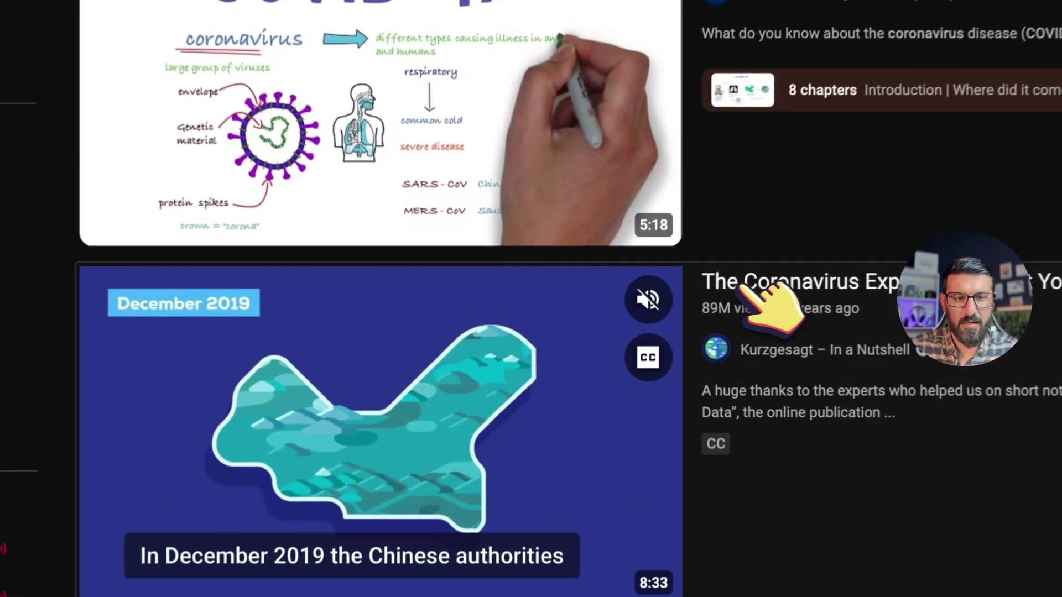
left_click(634, 324)
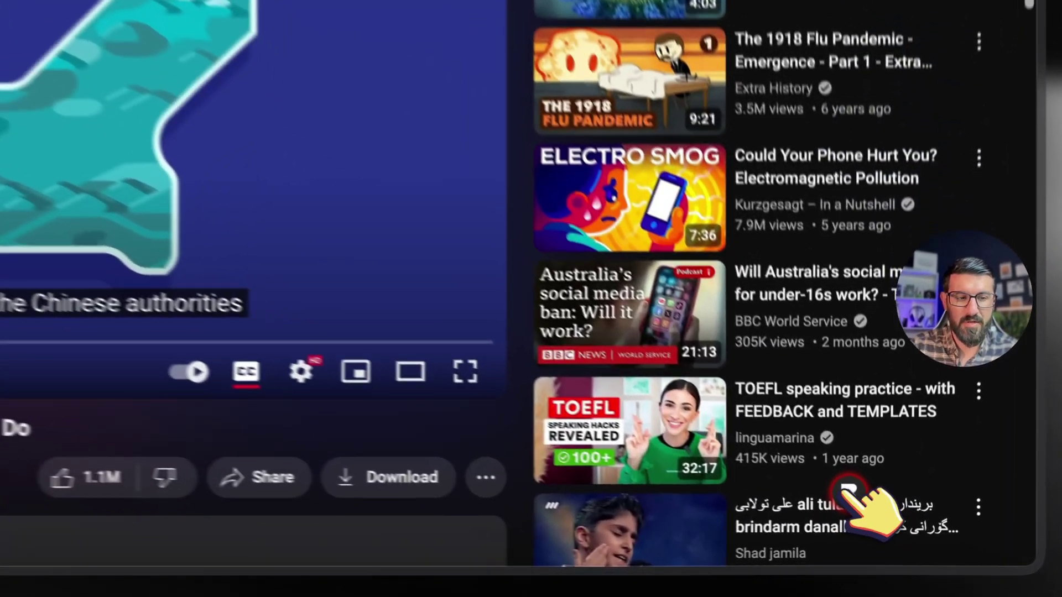
left_click(879, 524)
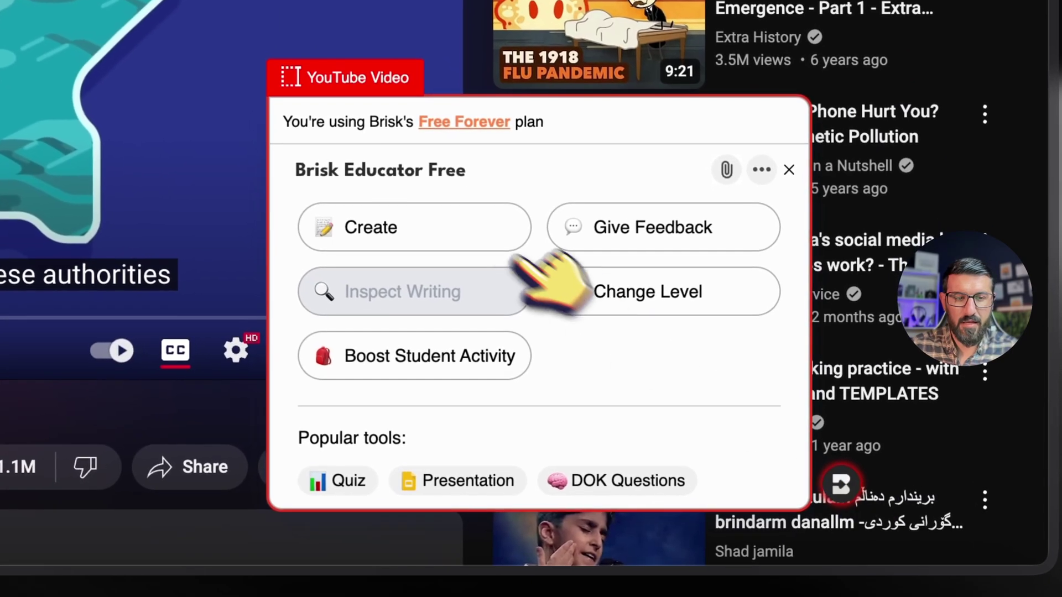
Step: Create a Brisk Resource from the video in English at University level
left_click(392, 223)
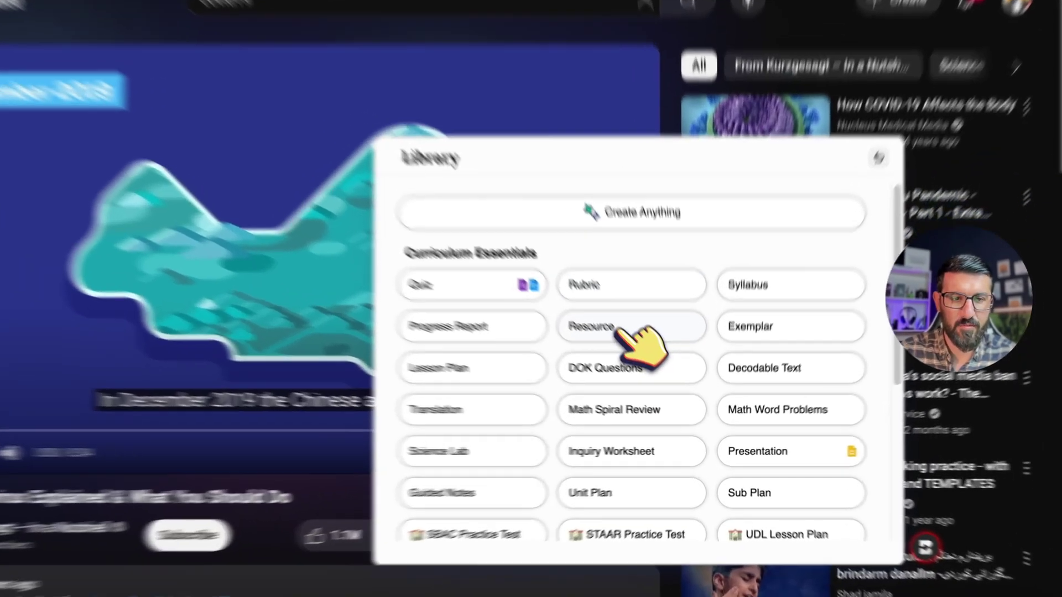
left_click(644, 360)
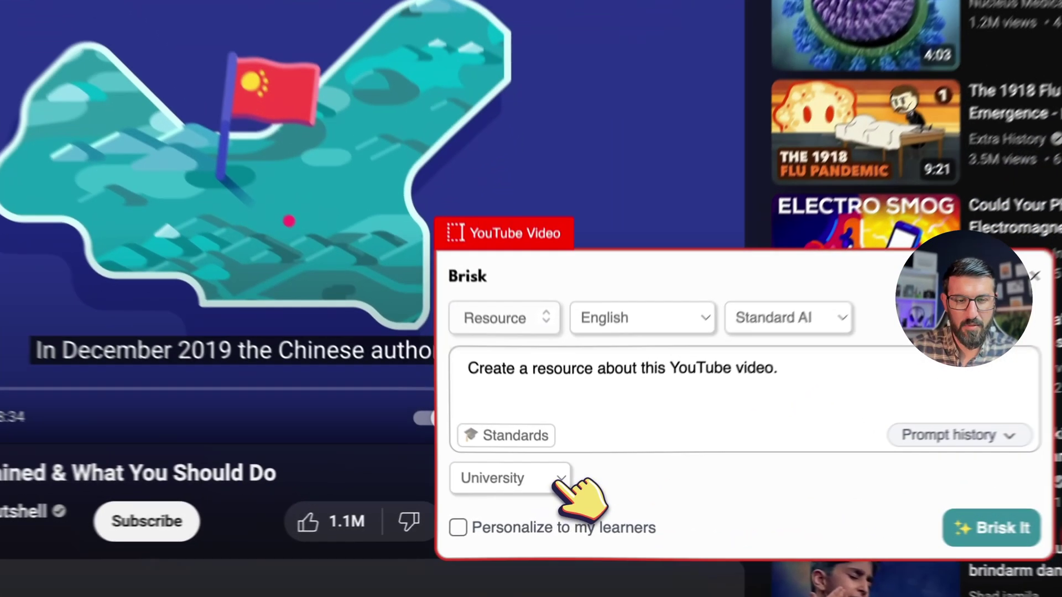
left_click(564, 492)
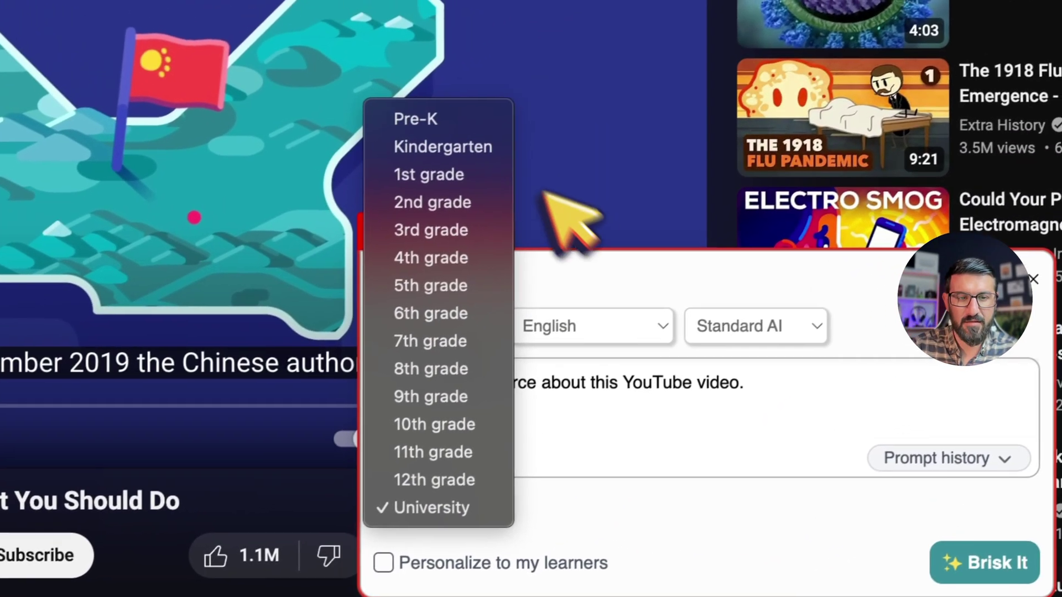
left_click(663, 294)
left_click(606, 326)
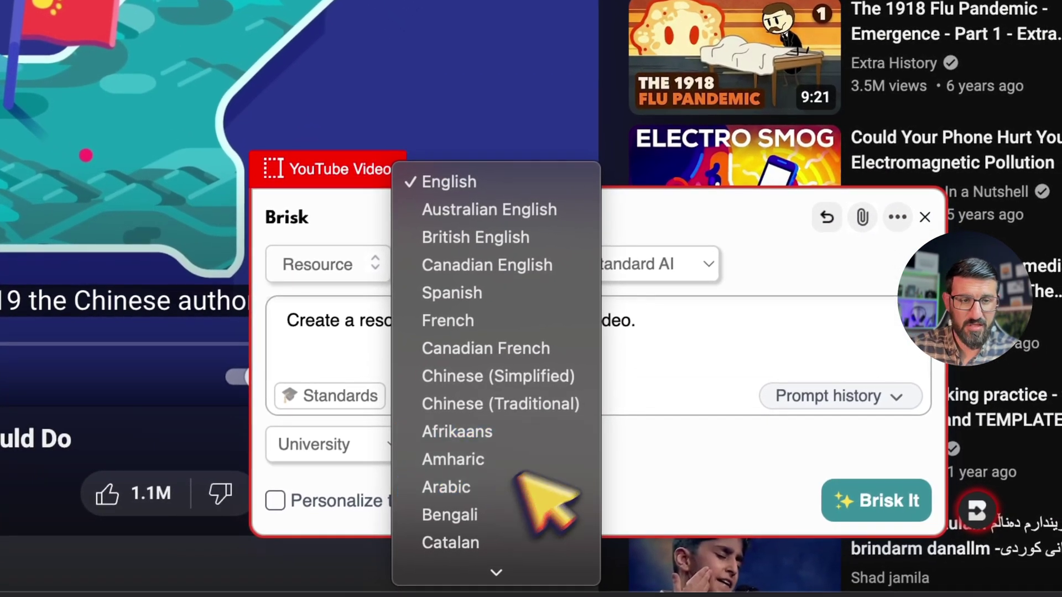
left_click(781, 264)
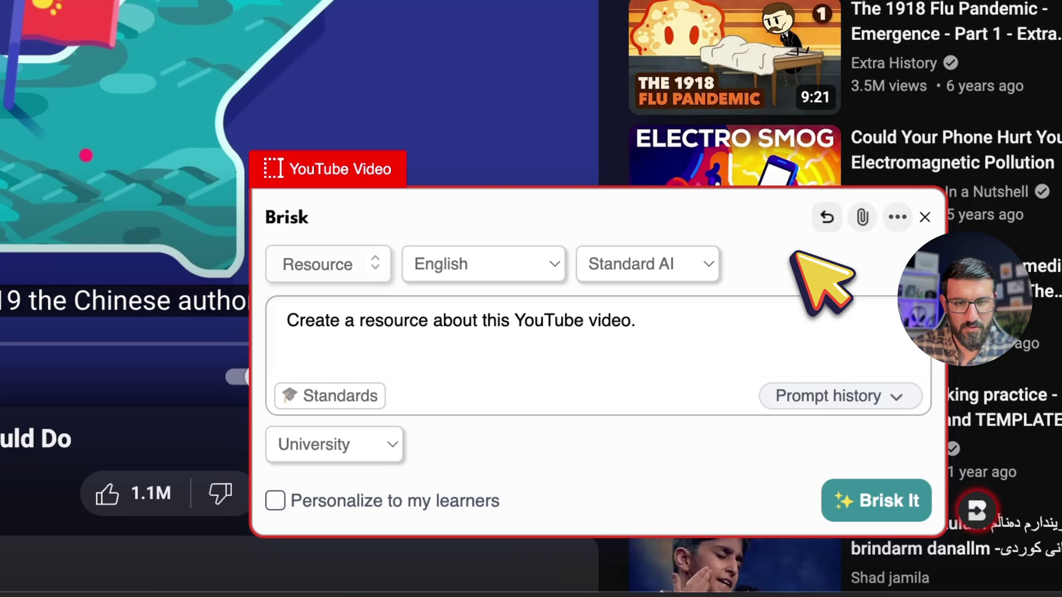
left_click(358, 259)
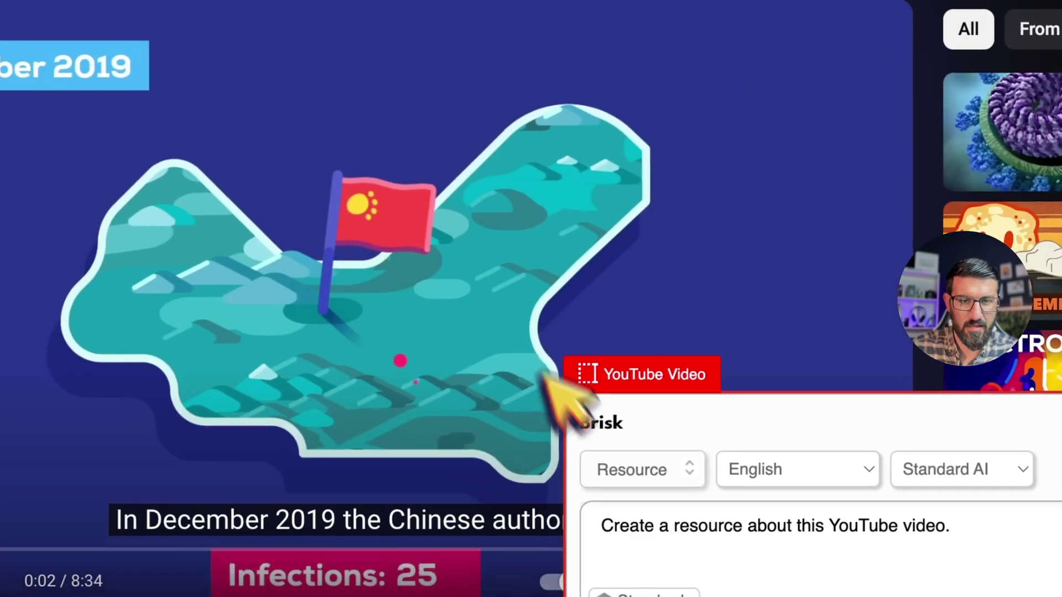
left_click(390, 196)
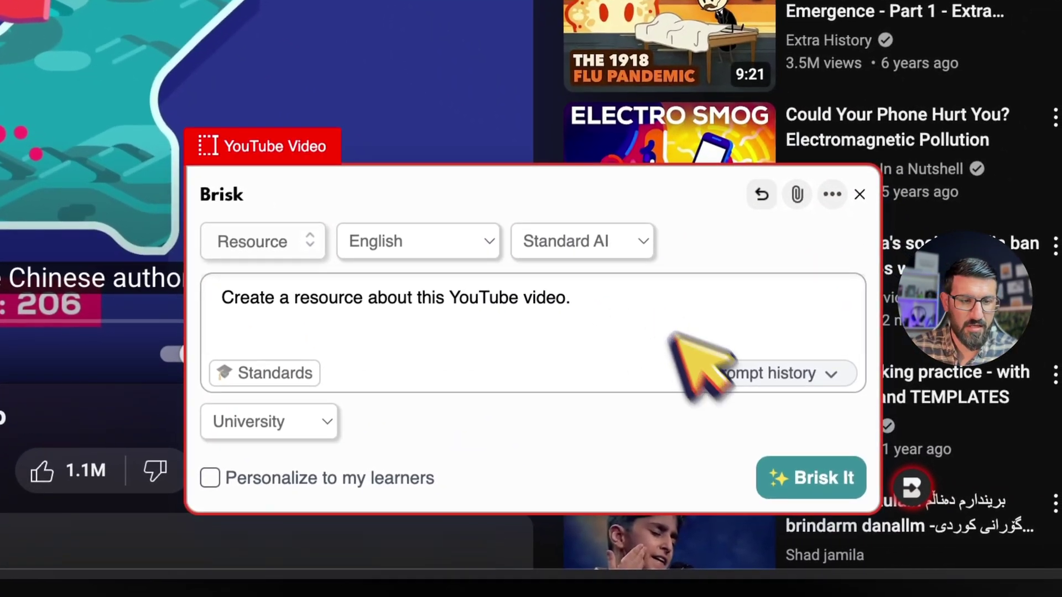
left_click(805, 472)
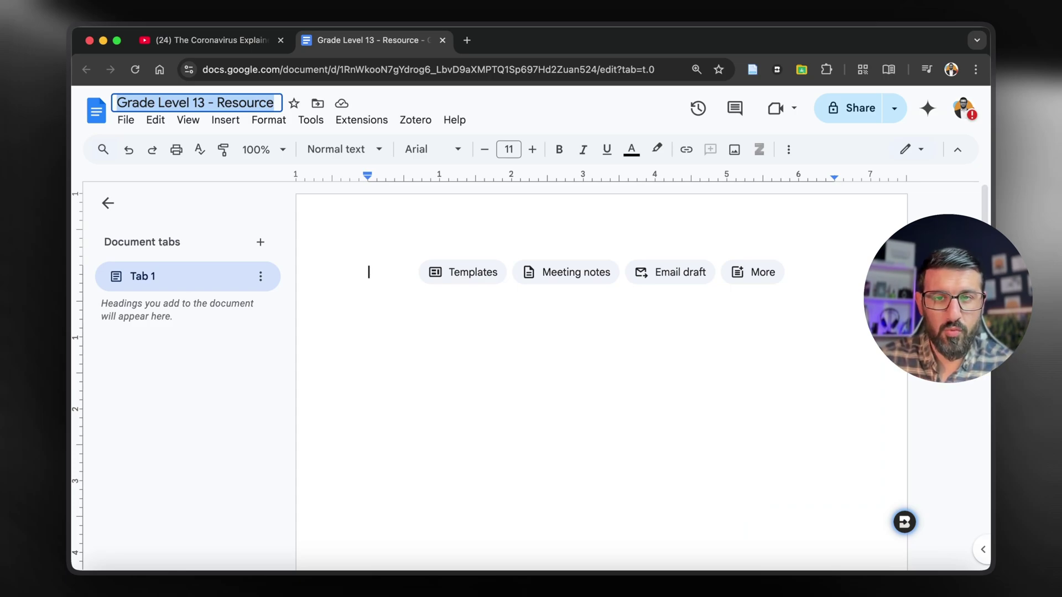
Step: Keep the document title, close the Brisk panel, and open a new browser tab
key("Return")
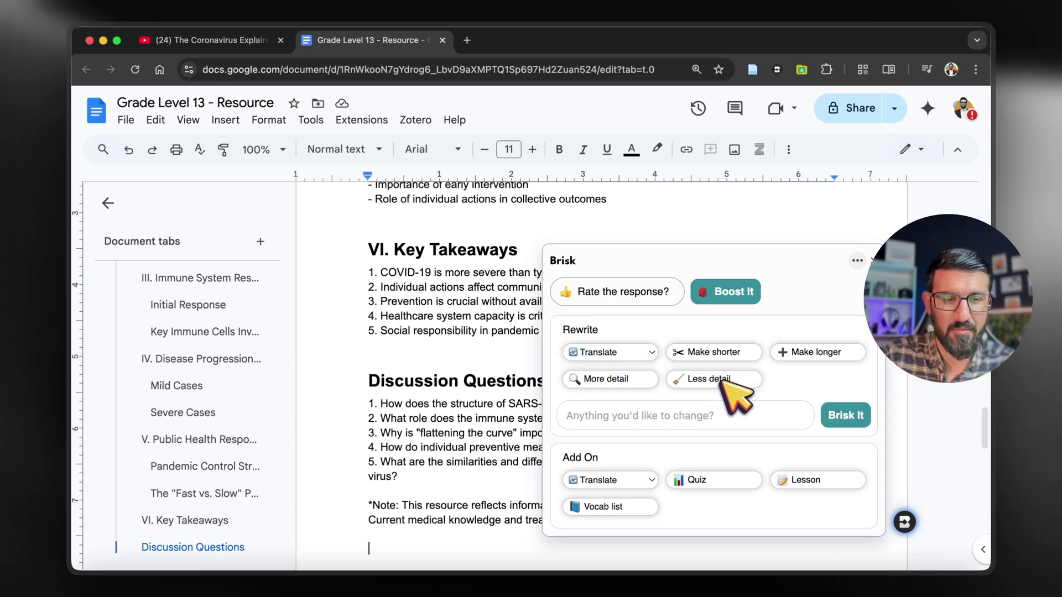
left_click(661, 416)
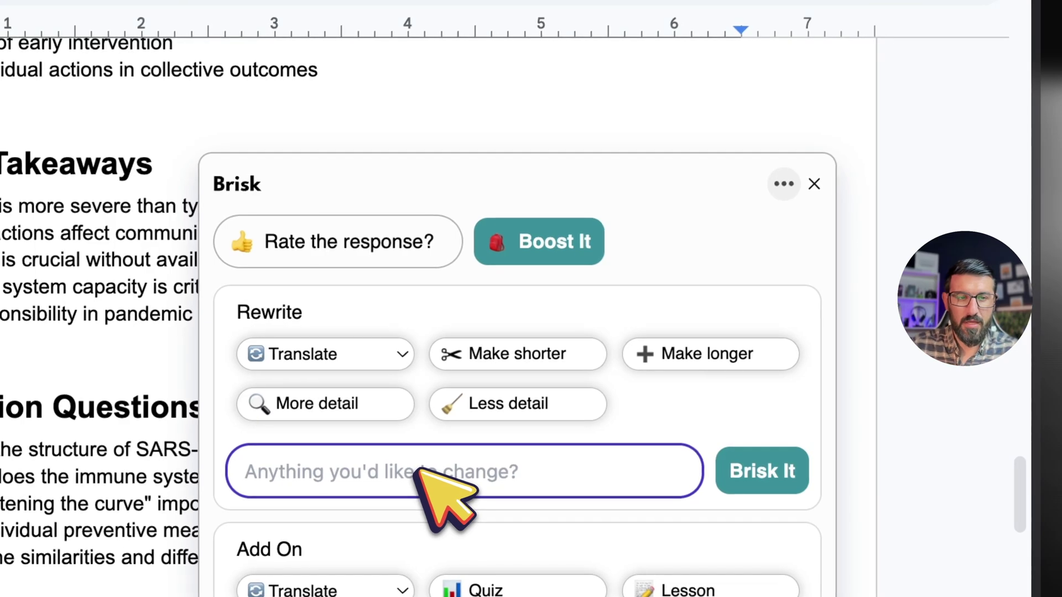
left_click(814, 184)
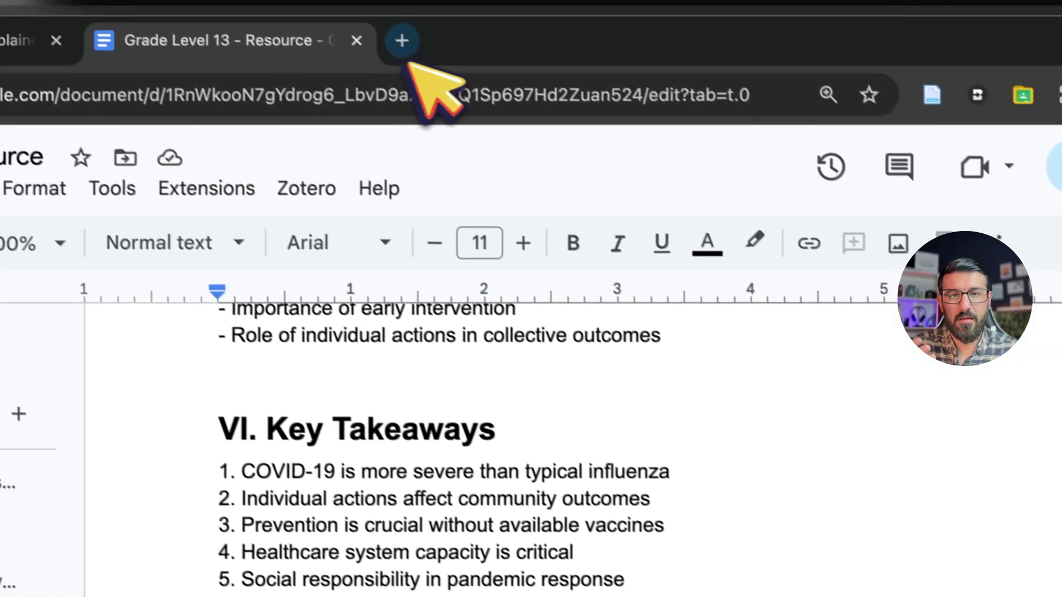
left_click(403, 39)
Step: Create a new blank Google Form and turn on Make this a quiz in its settings
type("forms")
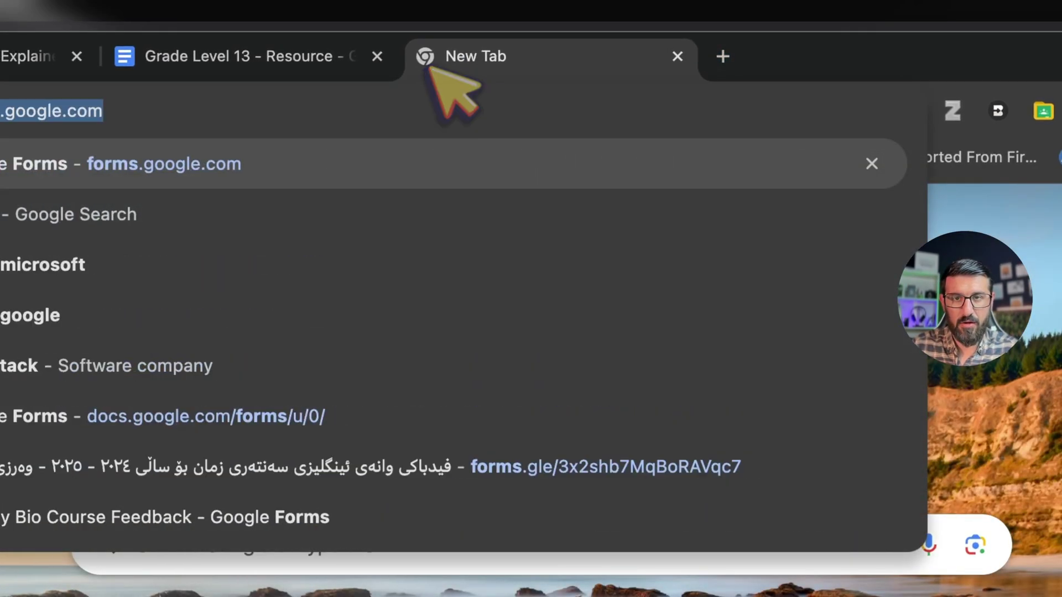
key("Return")
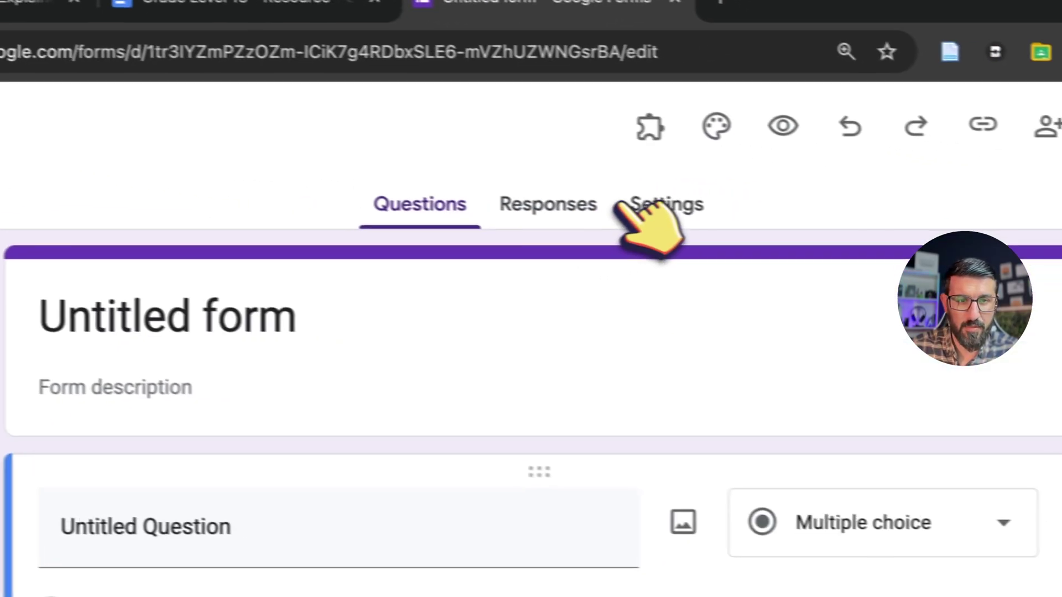
left_click(994, 181)
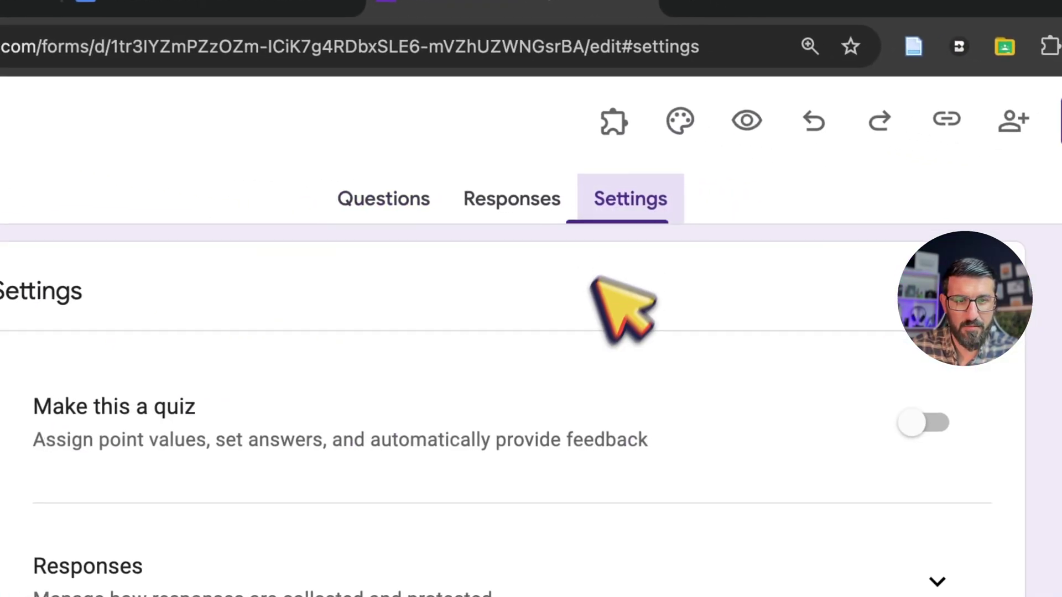
left_click(895, 413)
Step: Delete the default untitled question and choose Brisk's Add more questions option
left_click(355, 190)
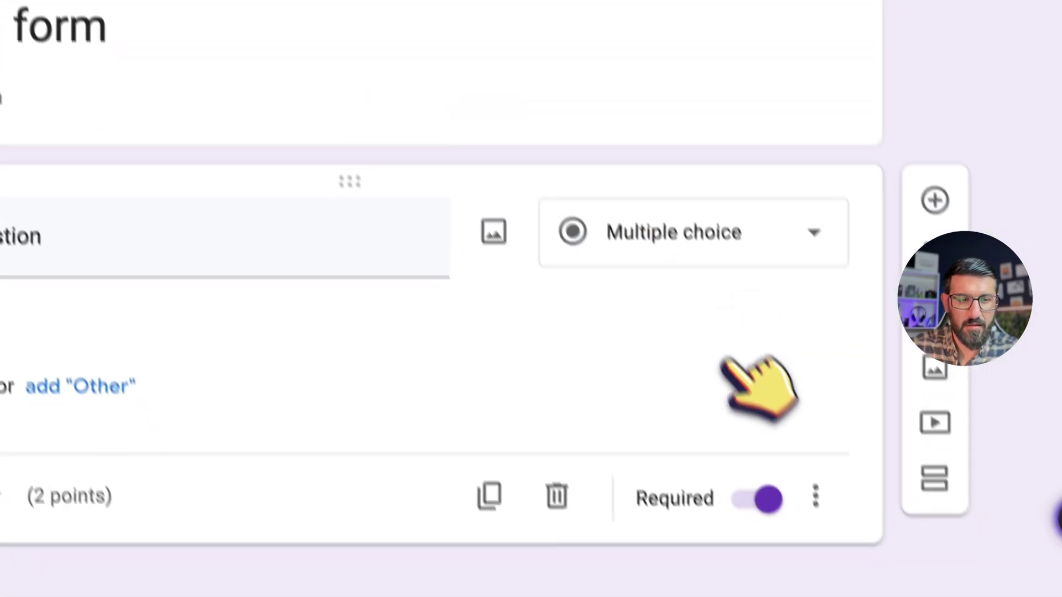
left_click(557, 496)
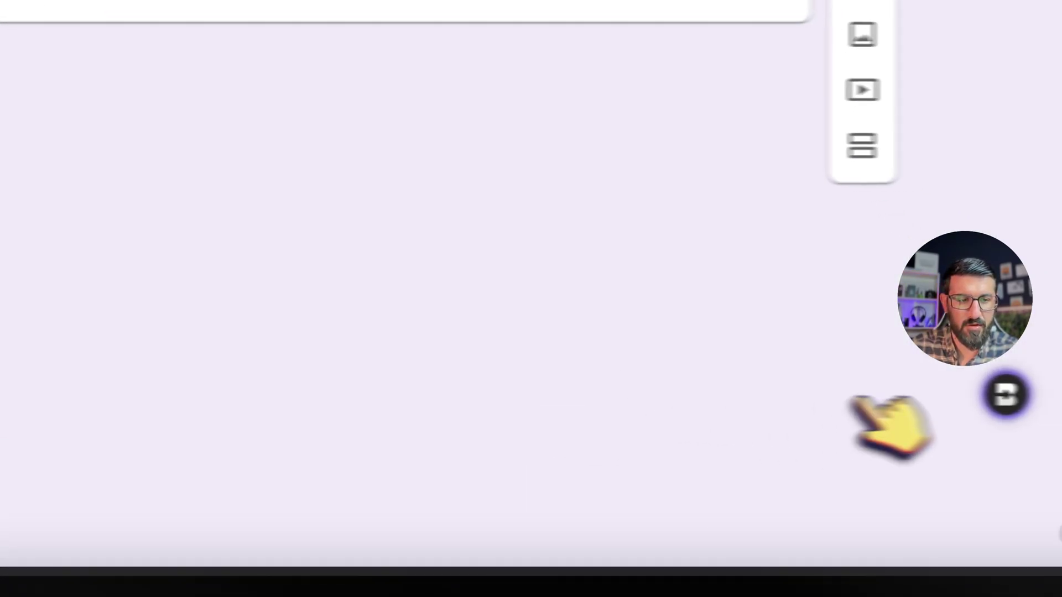
left_click(1059, 520)
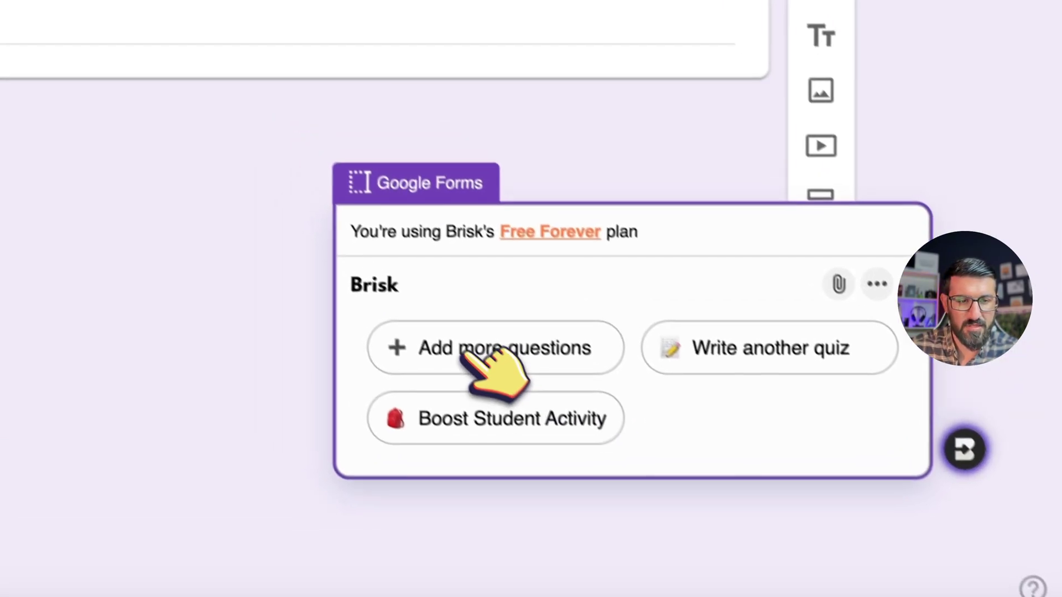
left_click(437, 289)
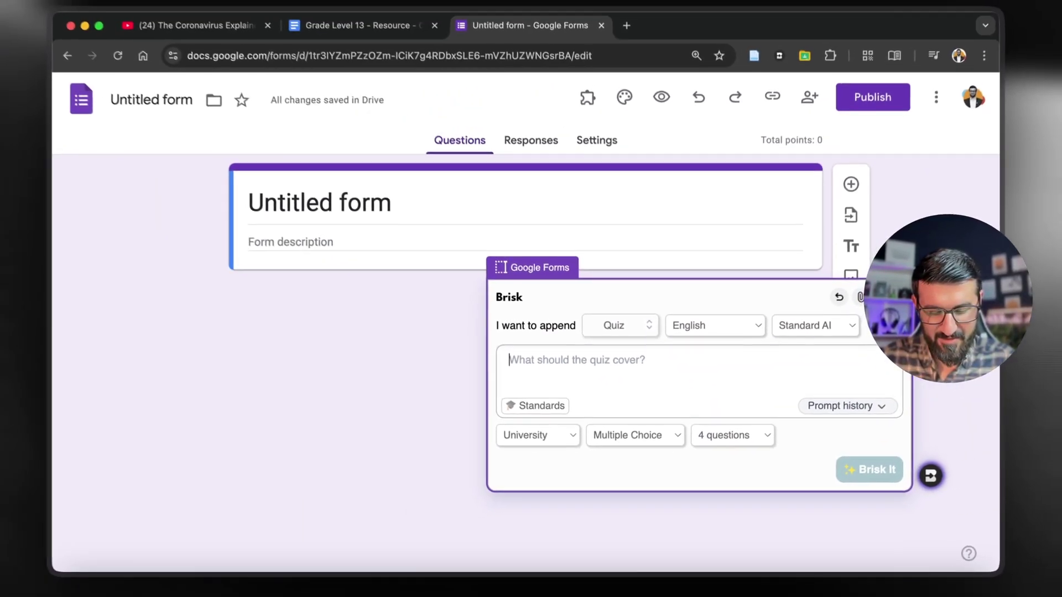
Step: Ask Brisk for intermediate-level simple past grammar questions about childhood and generate them into the form
type("Simple")
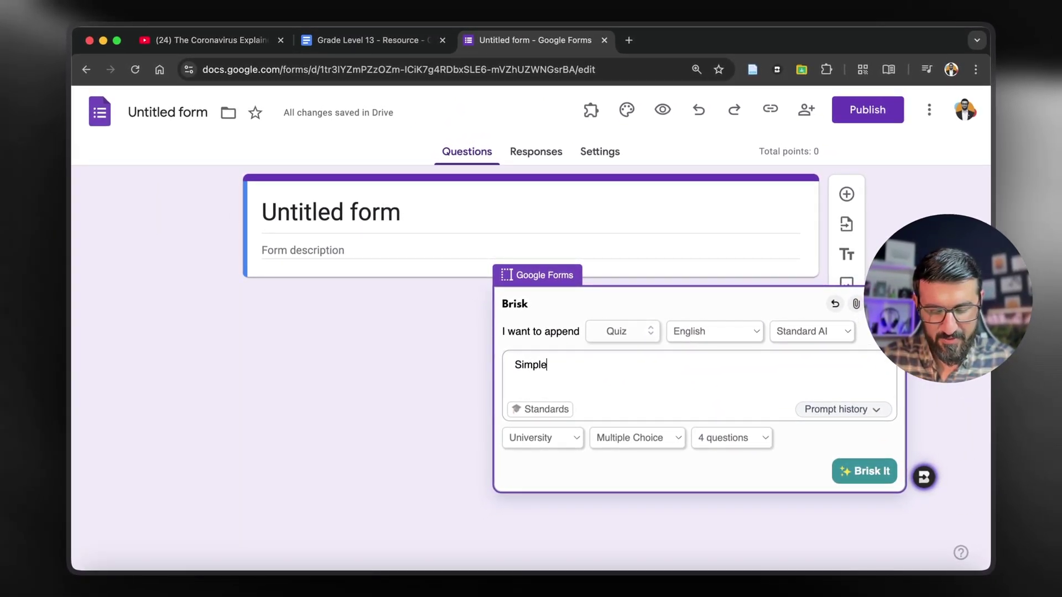
type(" ap")
key("BackSpace")
key("BackSpace")
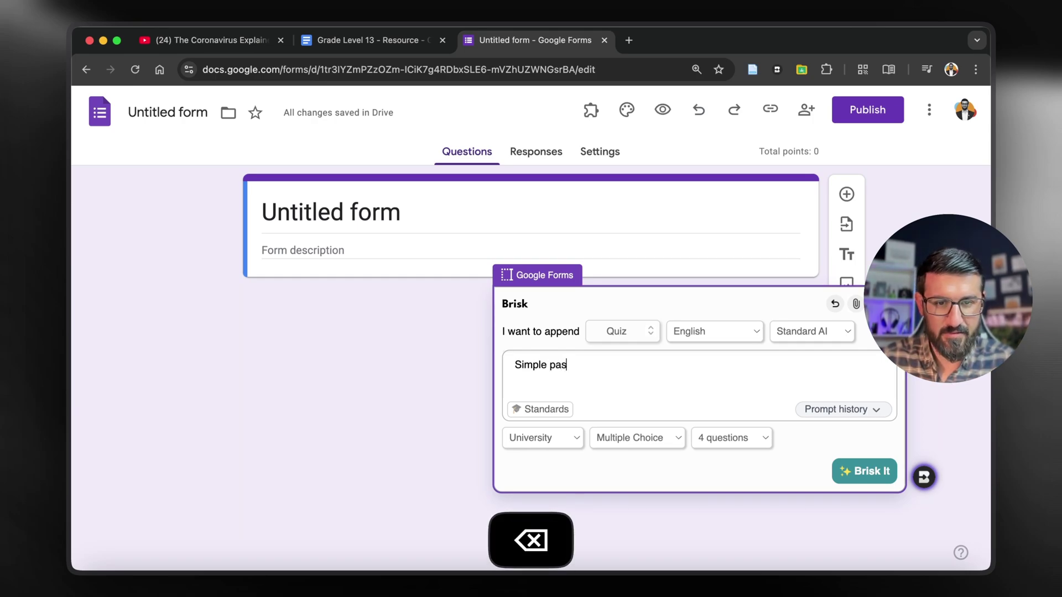
type("past questions")
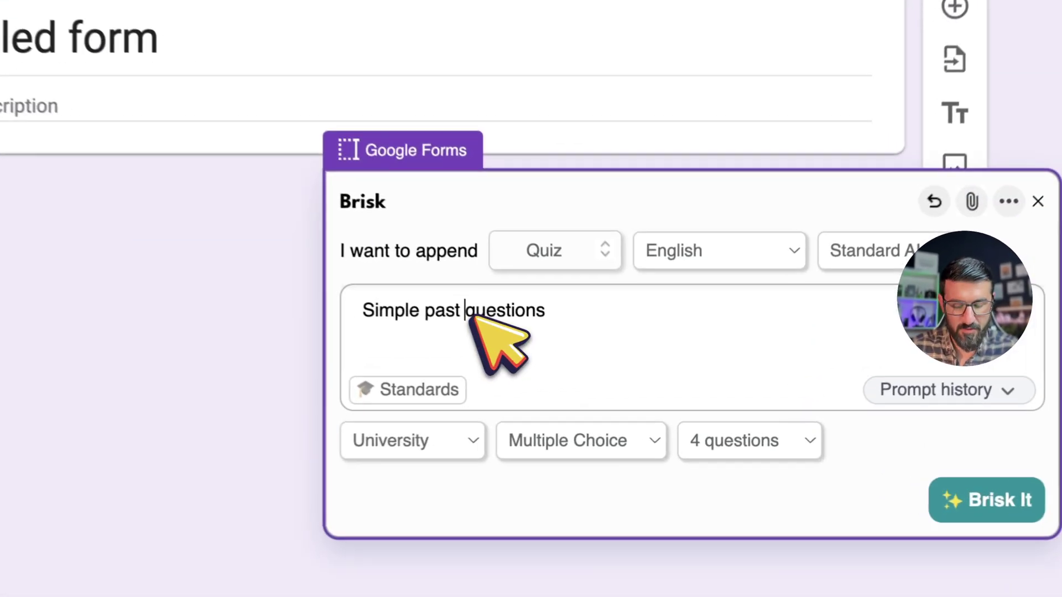
left_click(578, 367)
type("grammar")
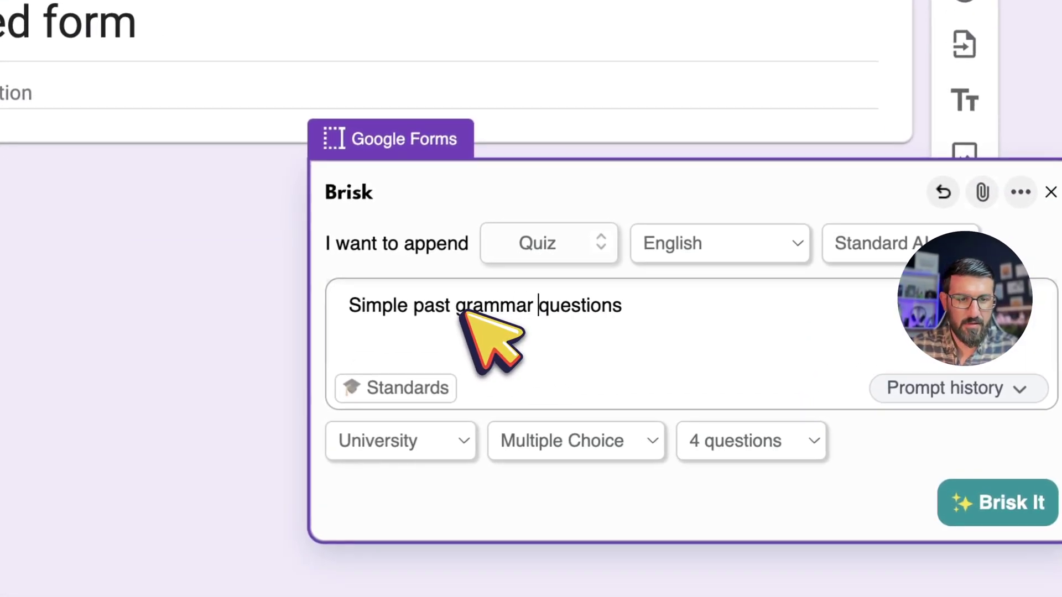
left_click(666, 301)
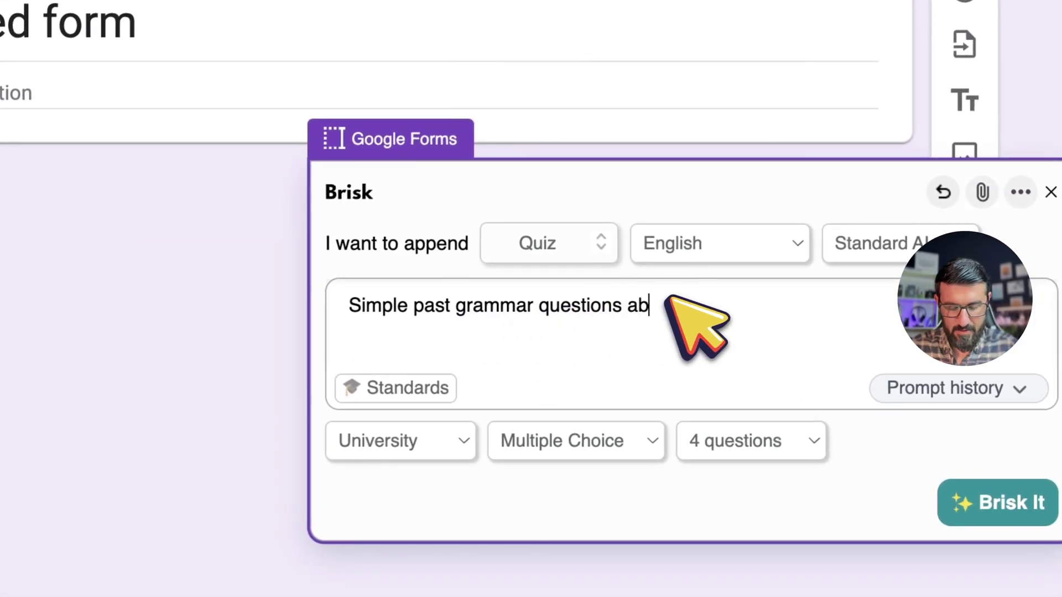
type("about childhood")
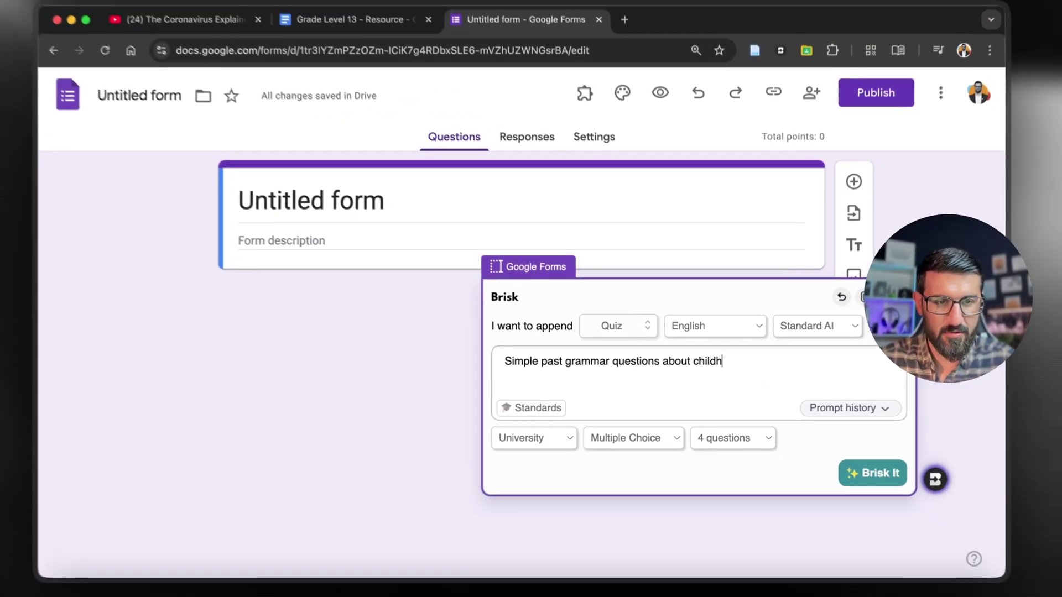
type(".")
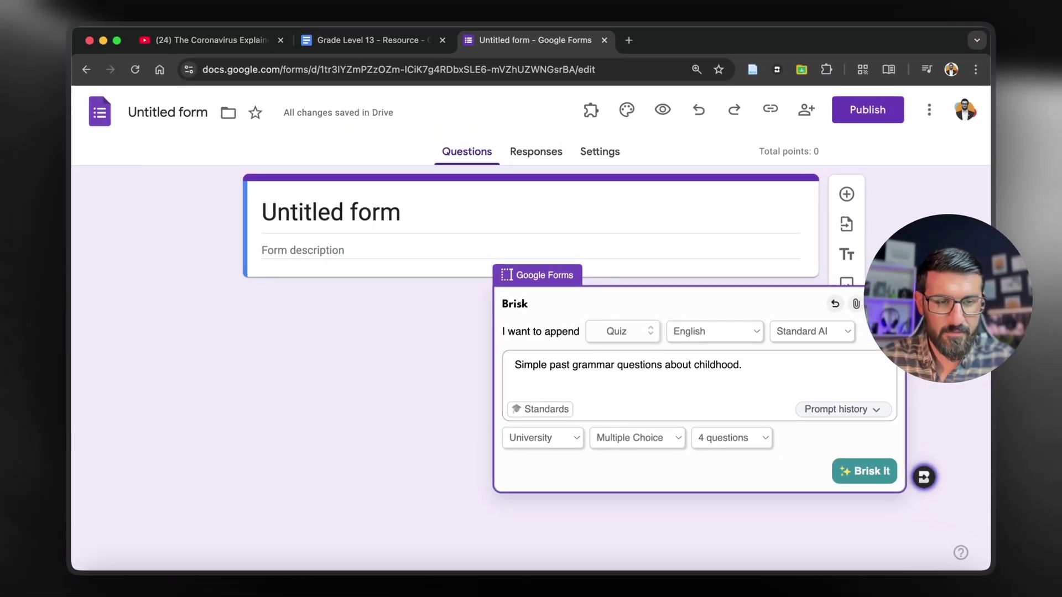
key("BackSpace")
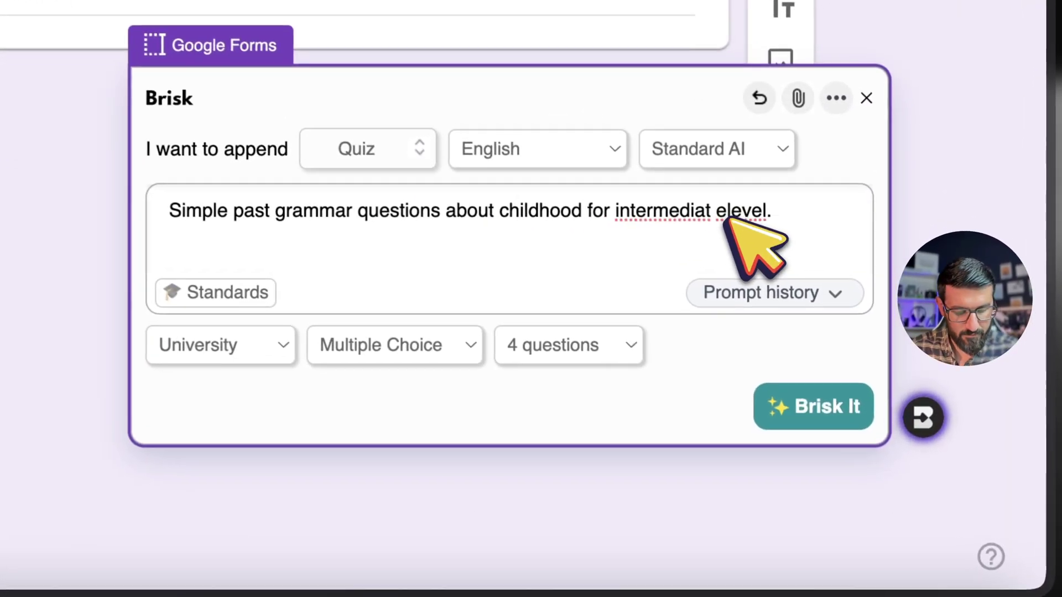
left_click(811, 370)
key("BackSpace")
left_click(817, 369)
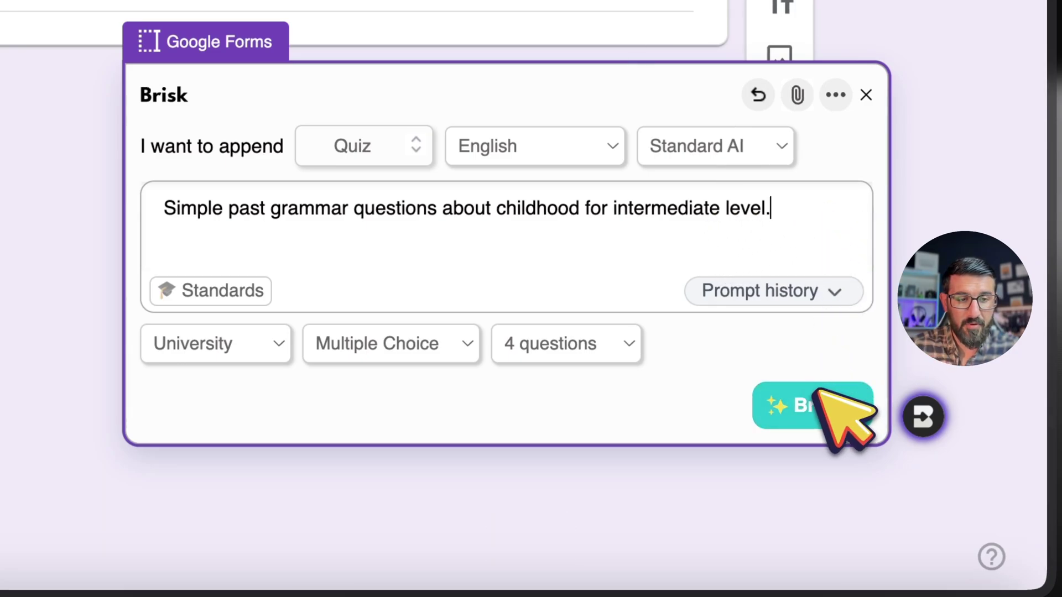
left_click(819, 410)
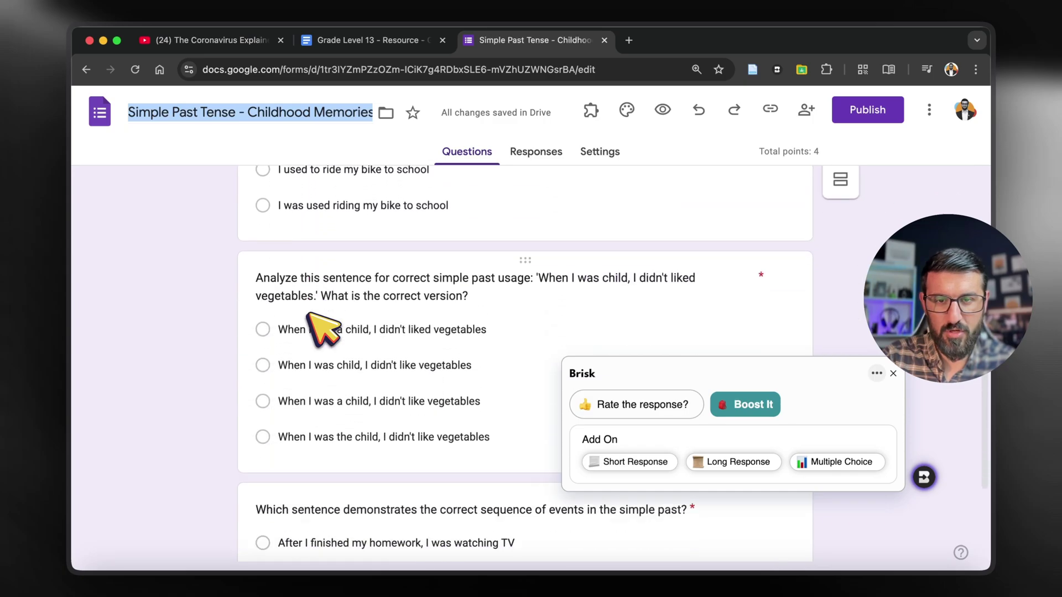
Step: Review the generated Simple Past Tense - Childhood Memories Quiz up to its title, then return to the YouTube tab
scroll(320, 332, "up", 10)
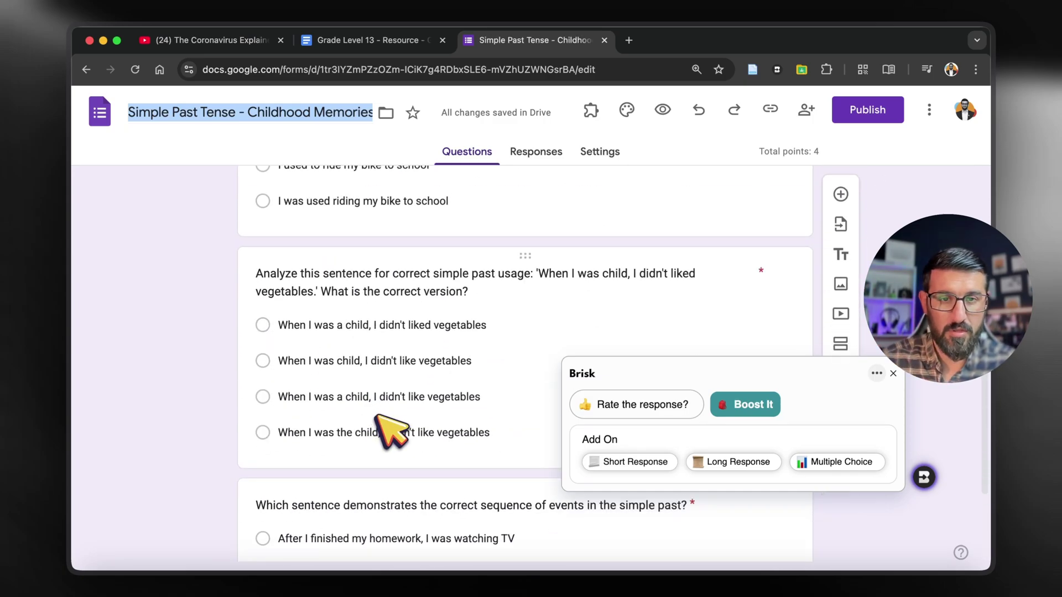
scroll(419, 303, "up", 2)
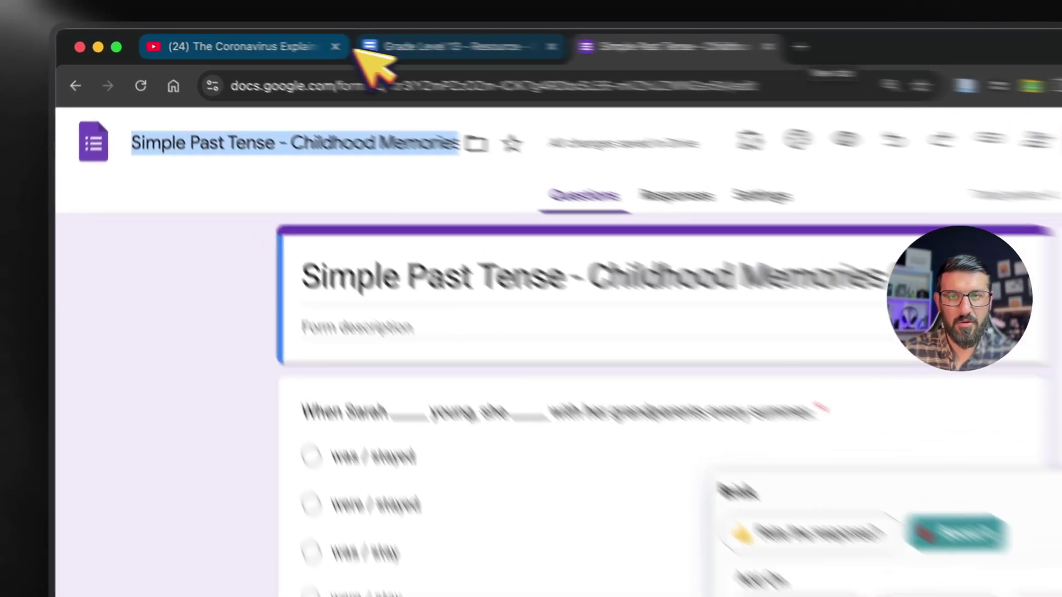
left_click(205, 40)
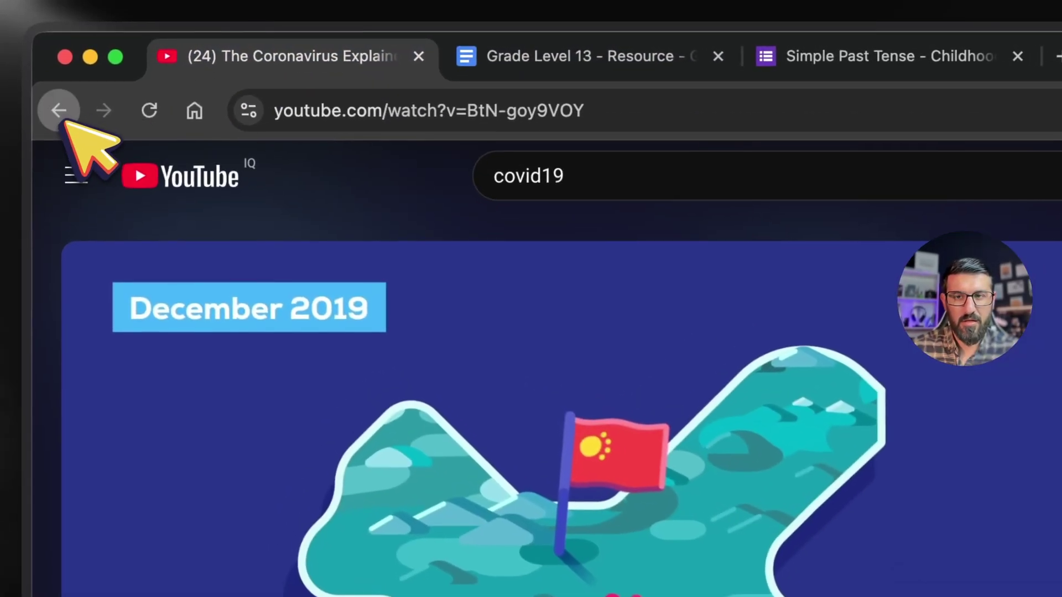
Step: Replace the YouTube video with the How Brisk Integrates page from history and add a new tab
right_click(86, 69)
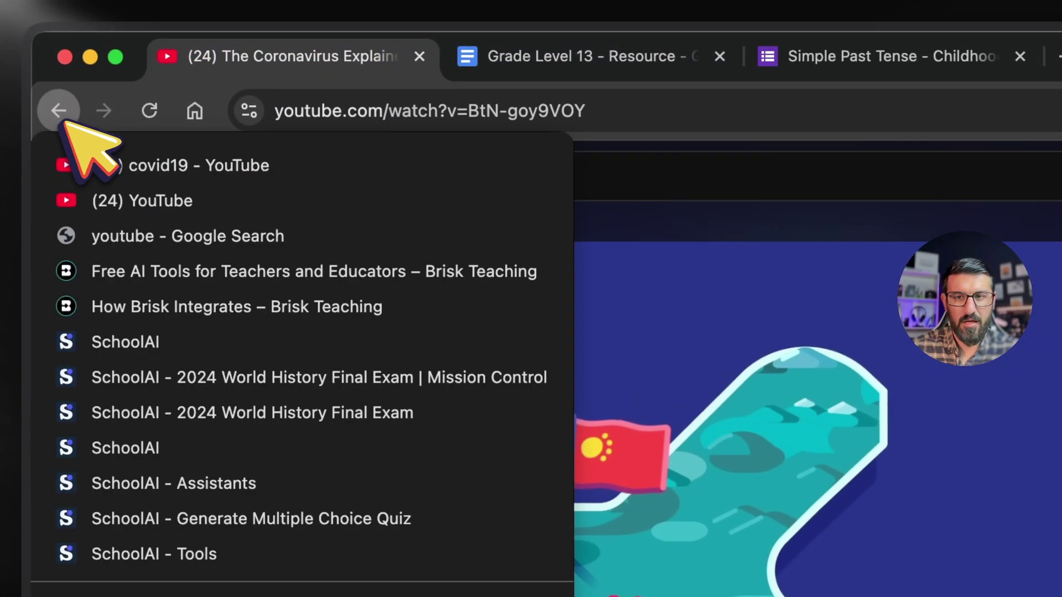
left_click(178, 299)
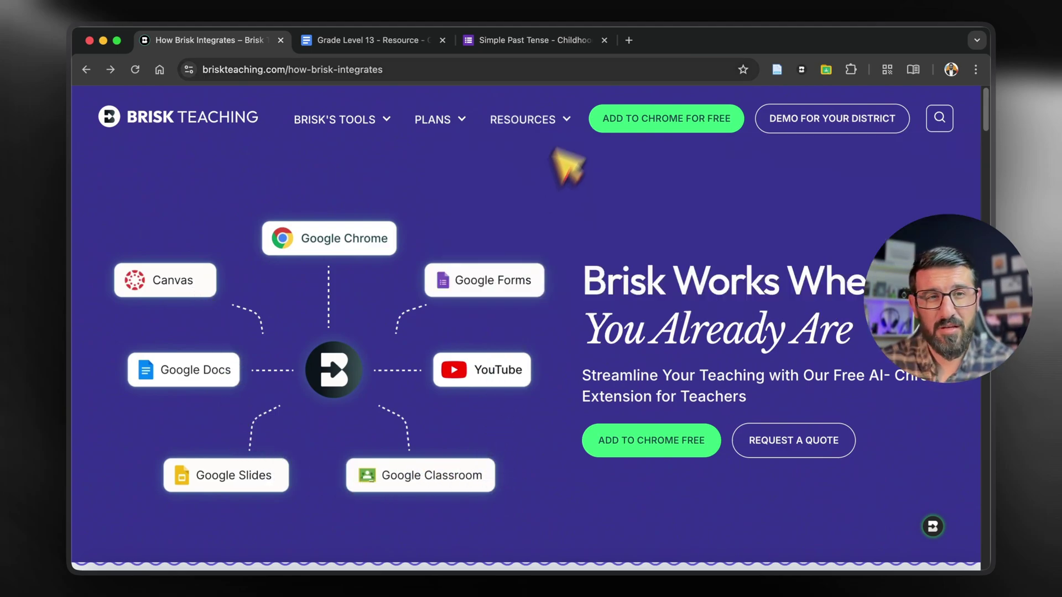
left_click(629, 40)
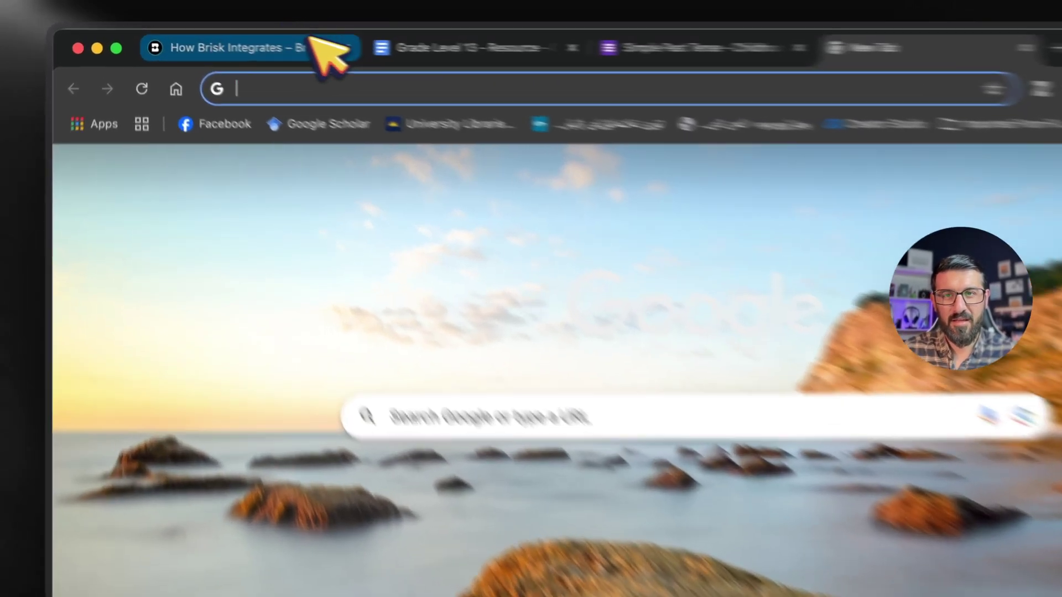
left_click(260, 40)
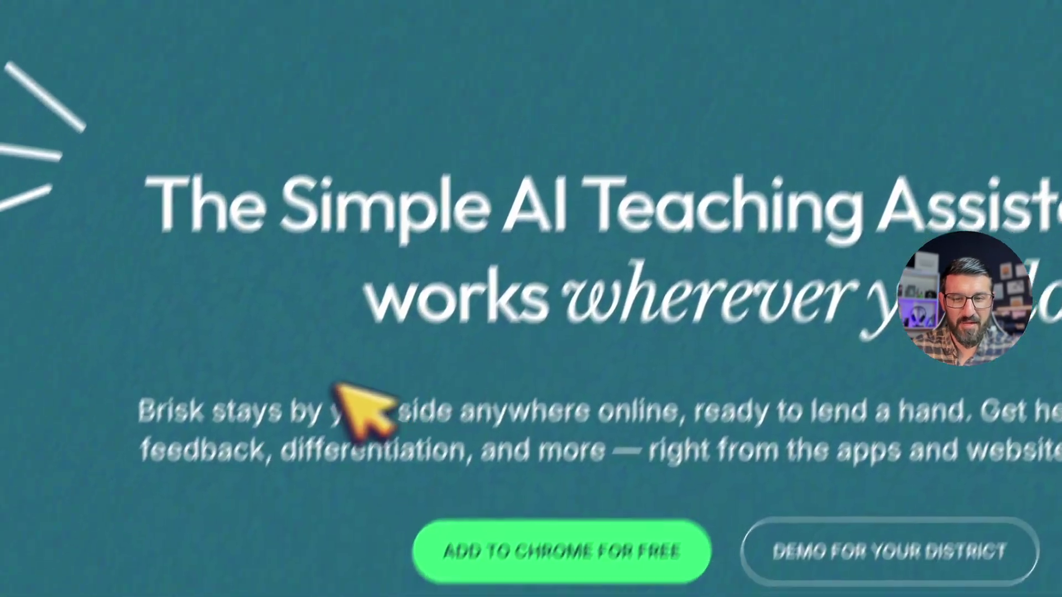
Step: Read the Brisk home page, highlighting the hero description and 'Need a lesson plan for tomorrow?'
left_click_drag(212, 416, 476, 412)
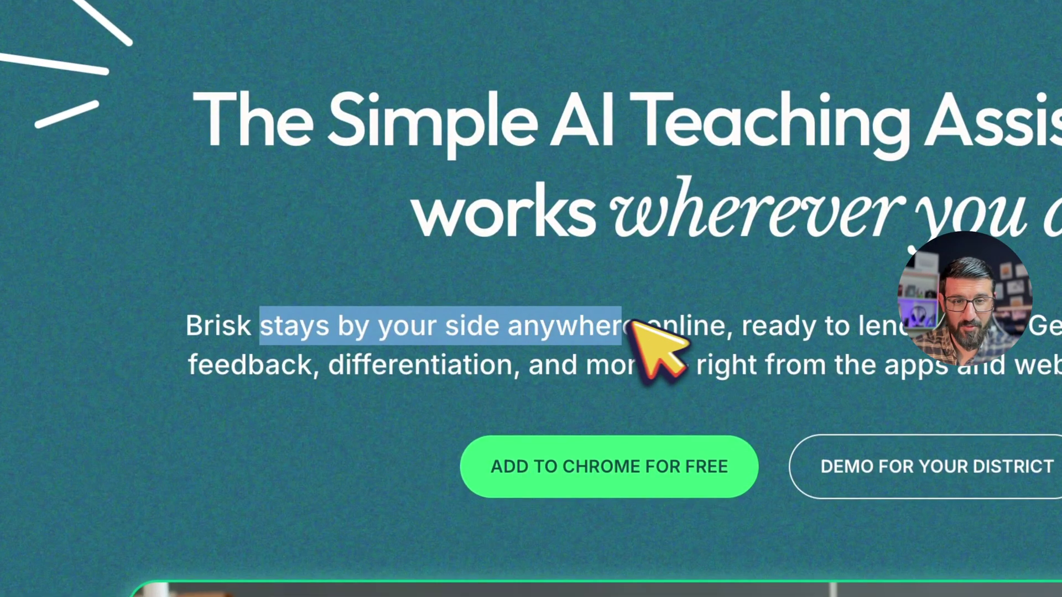
left_click_drag(631, 324, 725, 330)
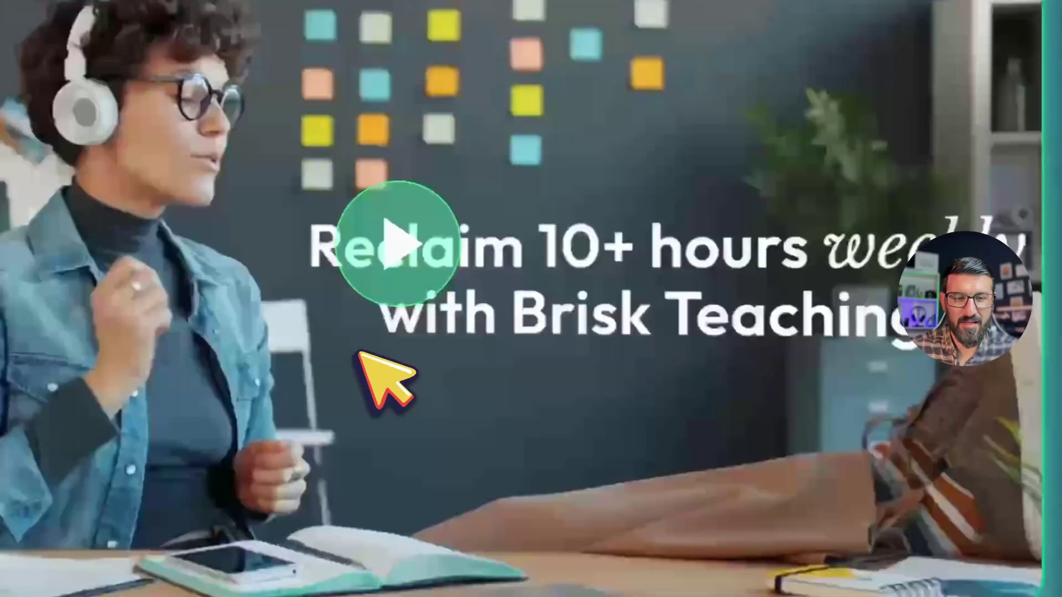
scroll(381, 376, "down", 10)
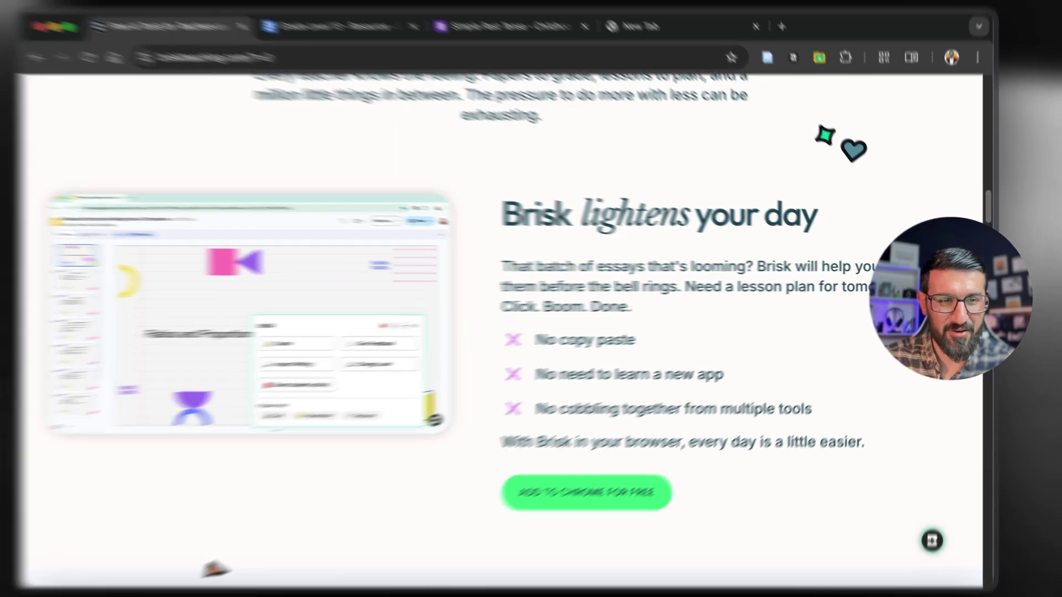
left_click_drag(684, 286, 724, 286)
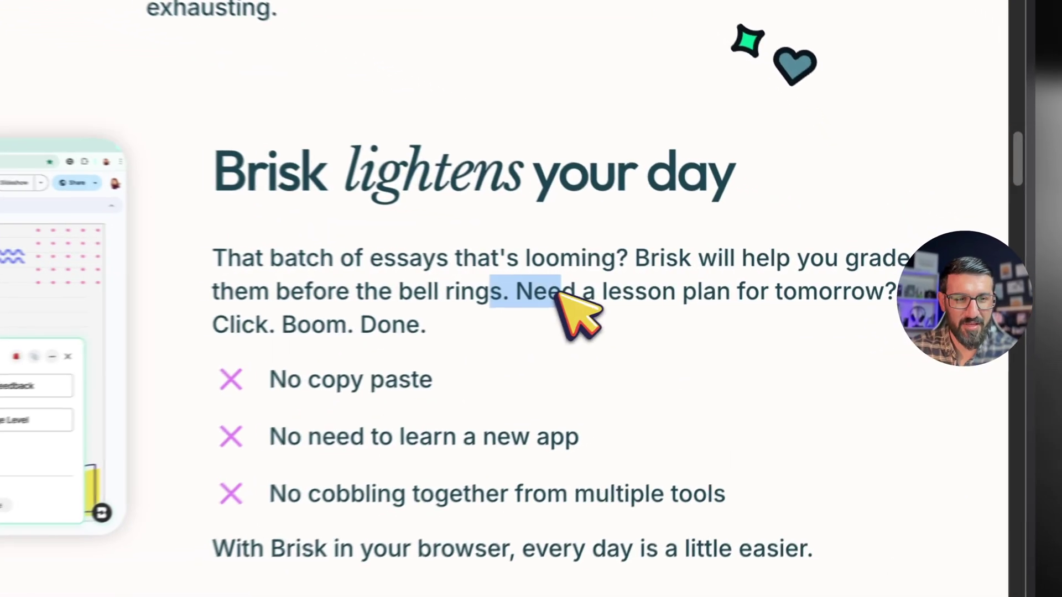
left_click_drag(559, 293, 830, 288)
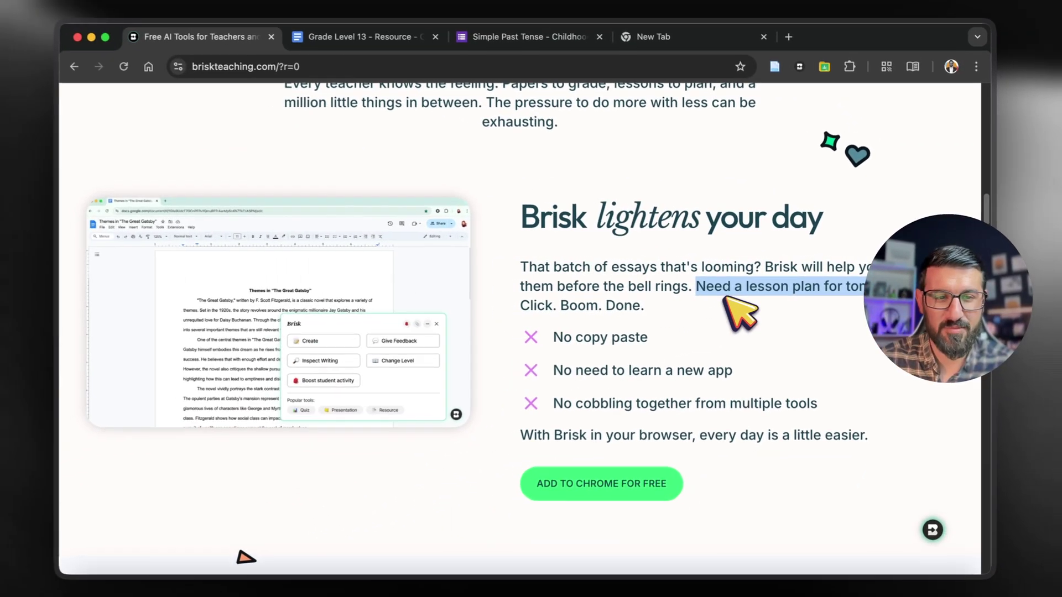
scroll(736, 307, "down", 5)
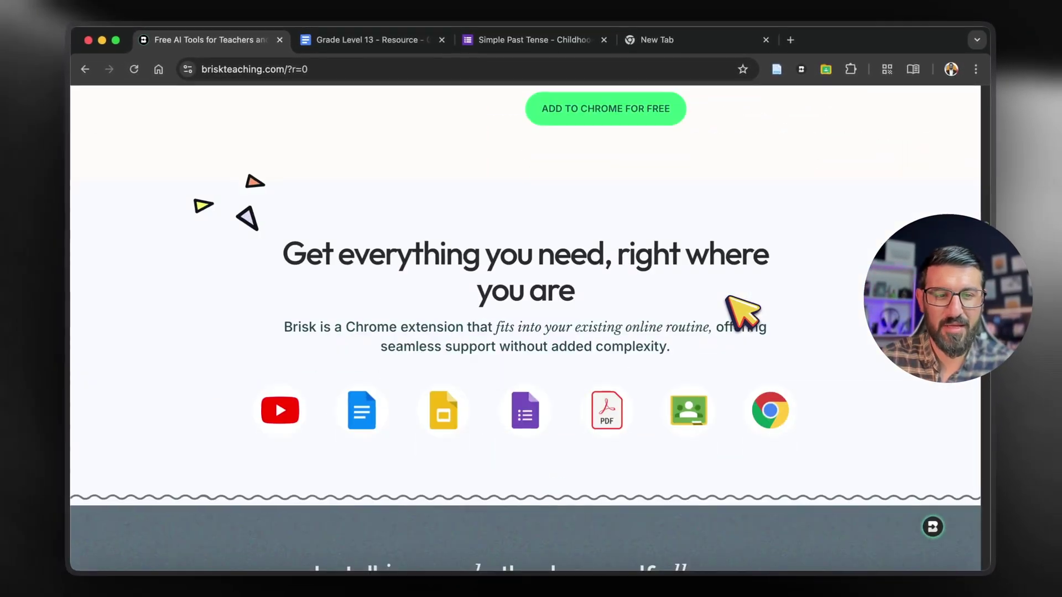
scroll(728, 297, "up", 10)
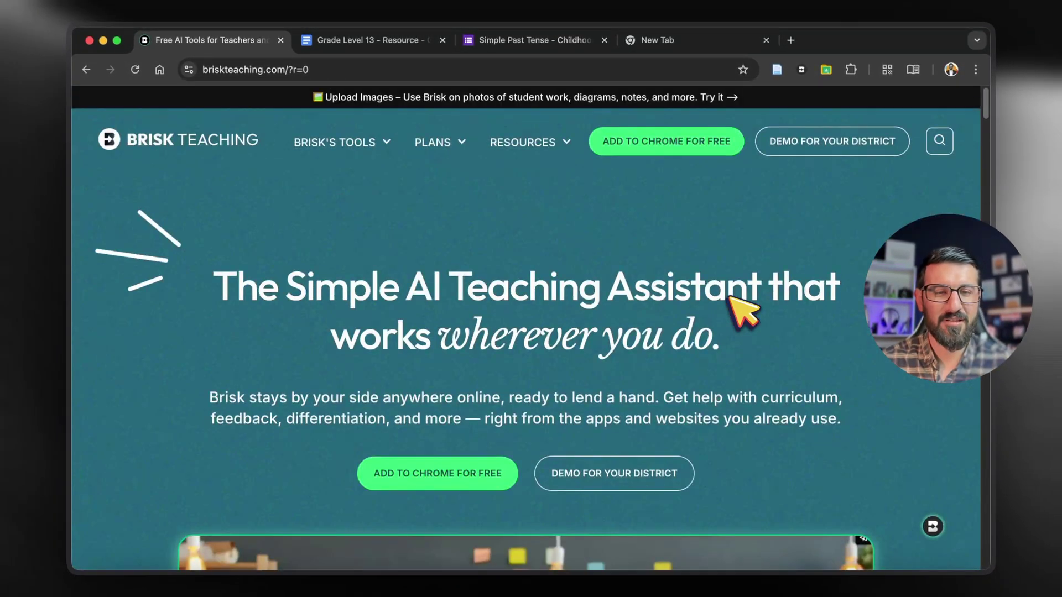